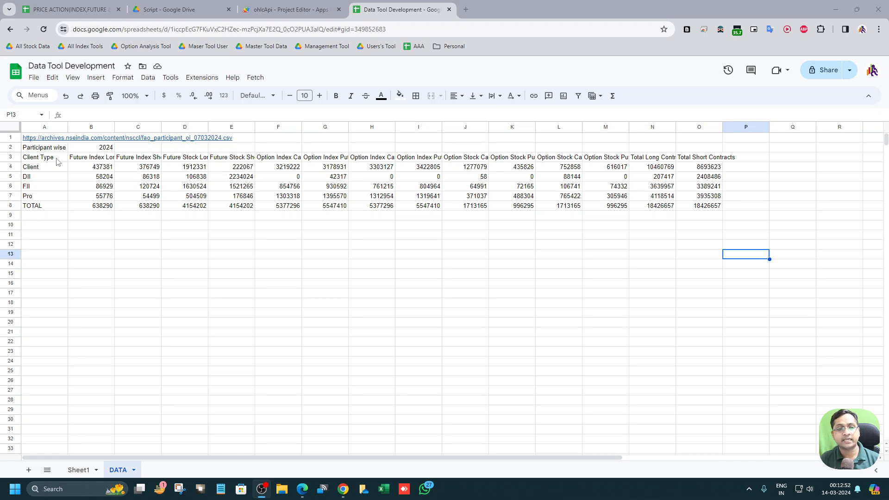
# Step: Examine the participant OI table on the DATA sheet and the source links and IDs on Sheet1
pyautogui.click(125, 213)
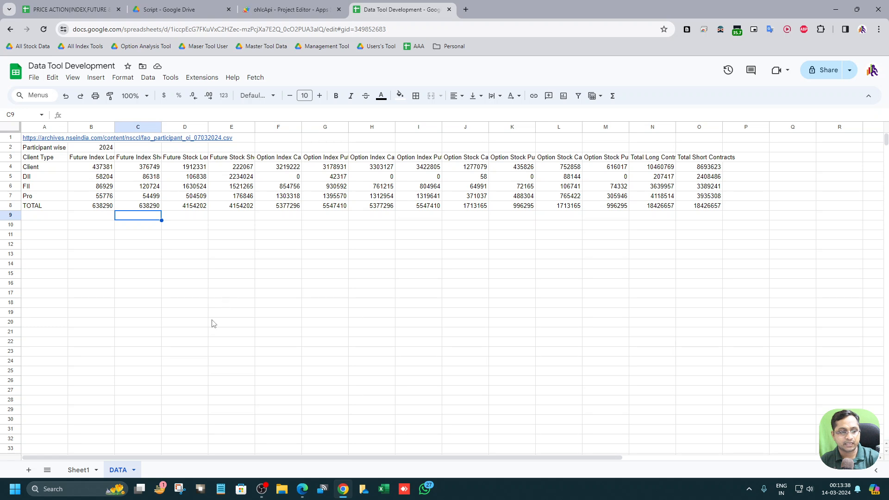
pyautogui.click(80, 470)
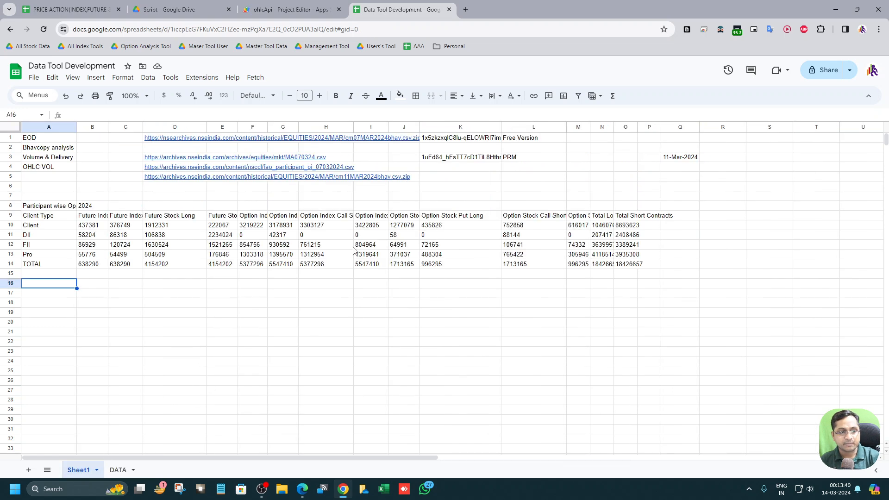
pyautogui.click(466, 142)
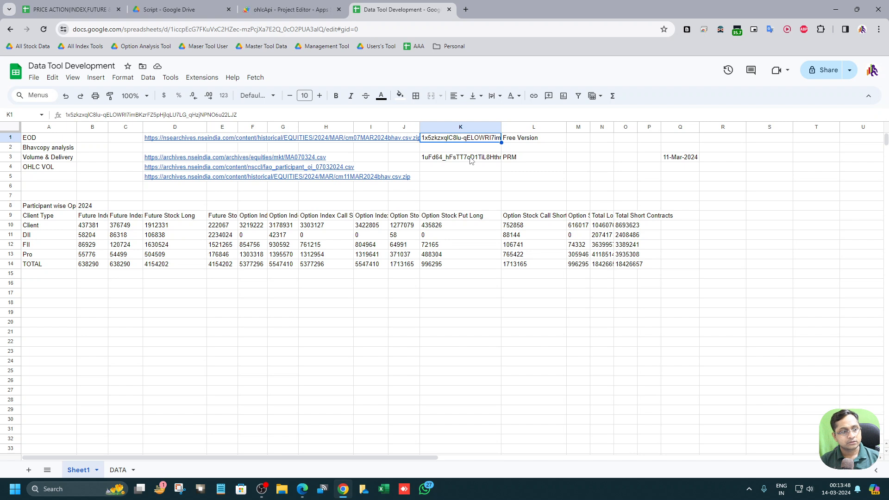
pyautogui.click(470, 160)
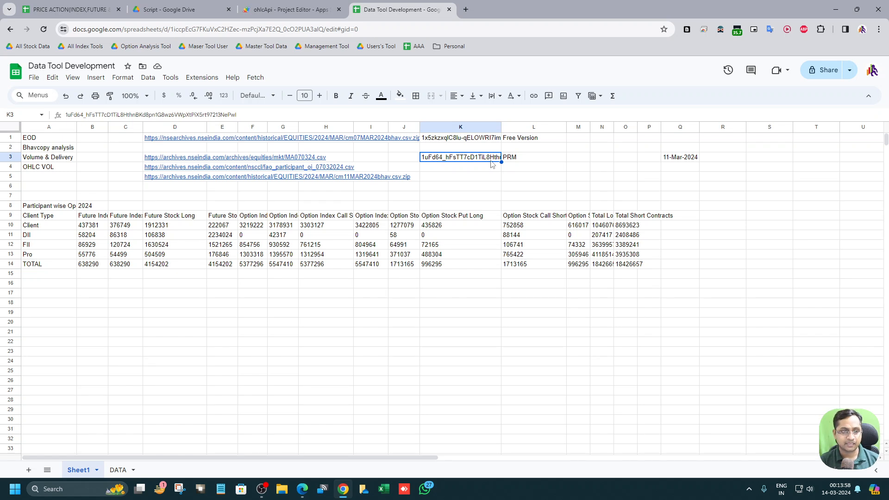
pyautogui.click(452, 141)
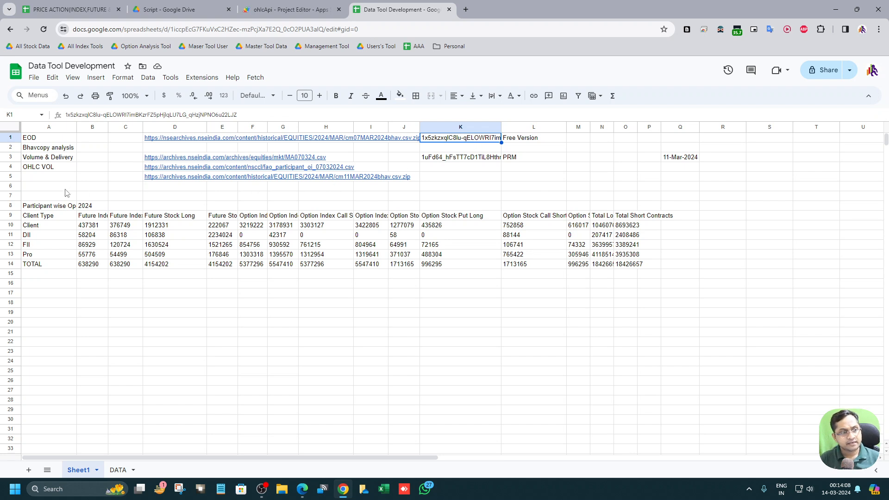
pyautogui.click(439, 161)
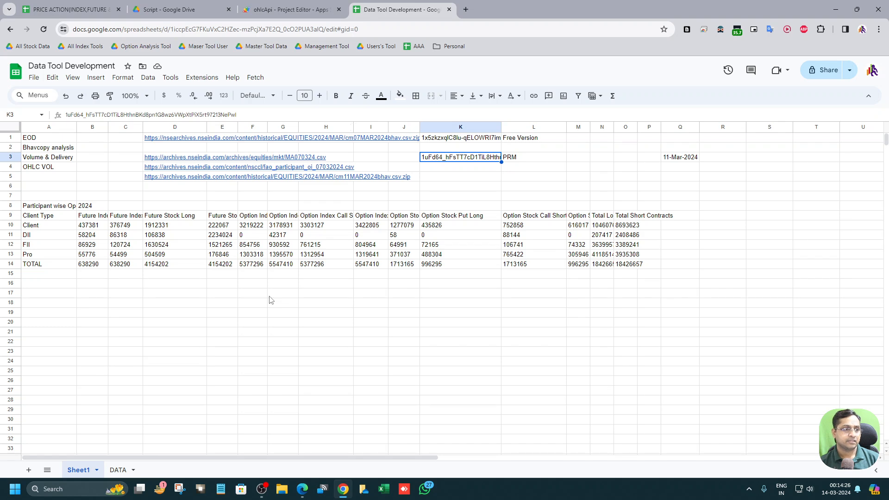
# Step: Close the two leftmost browser tabs and return to the Data Tool Development spreadsheet
pyautogui.click(118, 9)
pyautogui.click(110, 11)
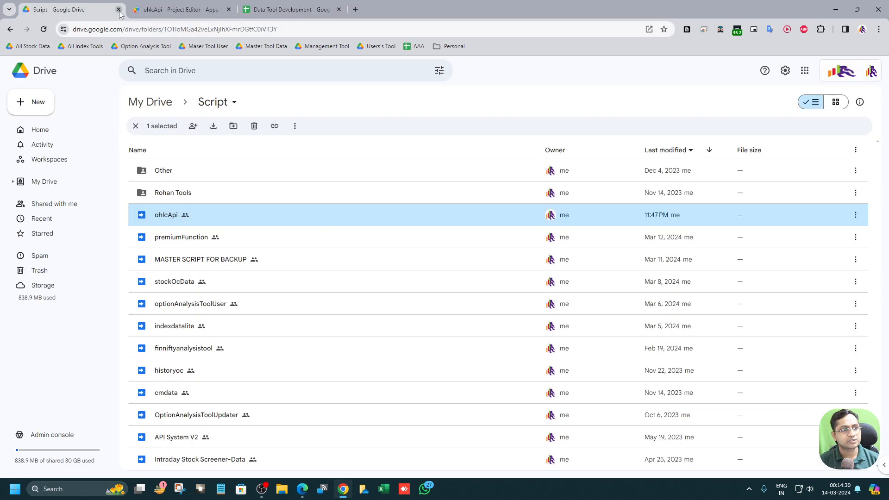
pyautogui.click(118, 9)
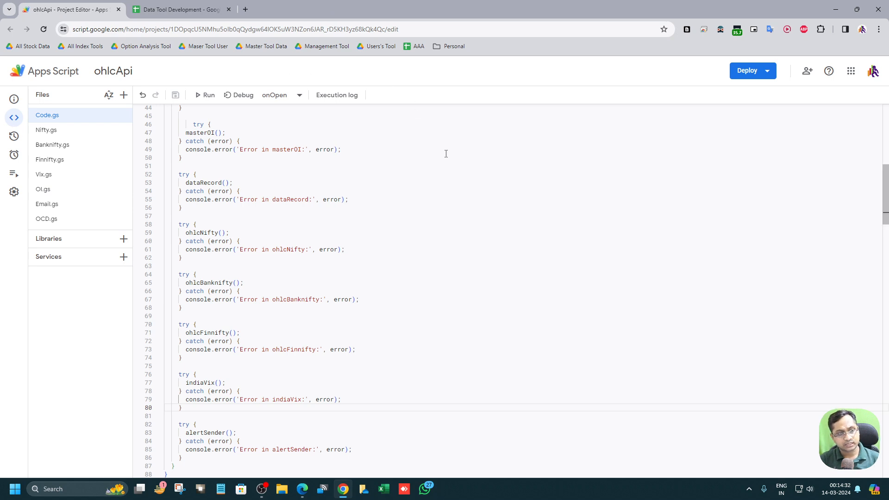
pyautogui.click(206, 8)
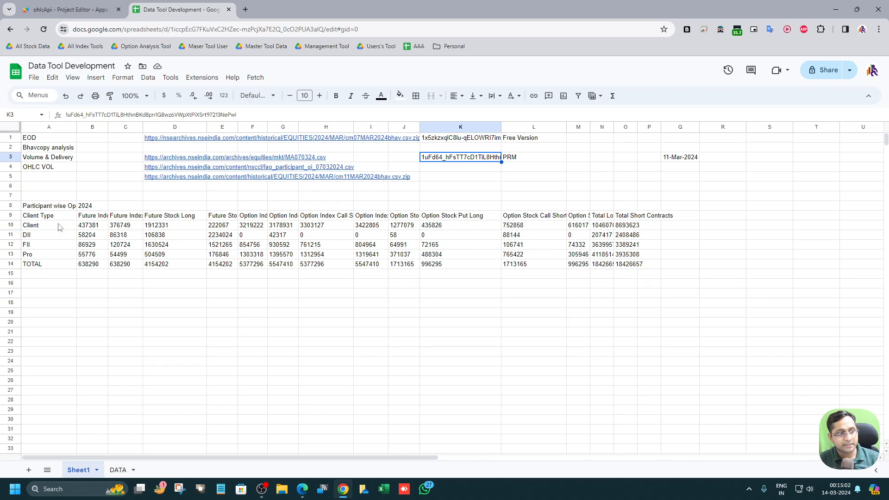
# Step: Inspect the participant-wise OI table, its 2024 cell and the 11-Mar-2024 date cell on Sheet1
pyautogui.moveTo(44, 208); pyautogui.dragTo(643, 264)
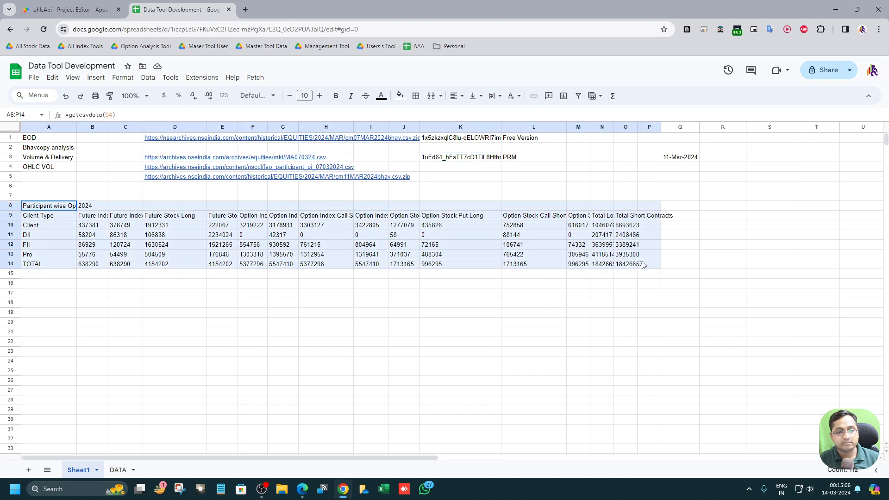
pyautogui.click(168, 227)
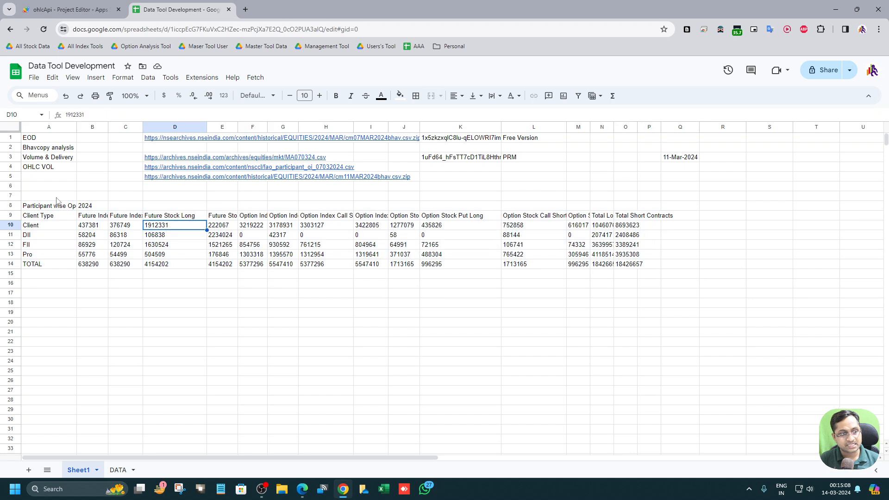
pyautogui.click(73, 207)
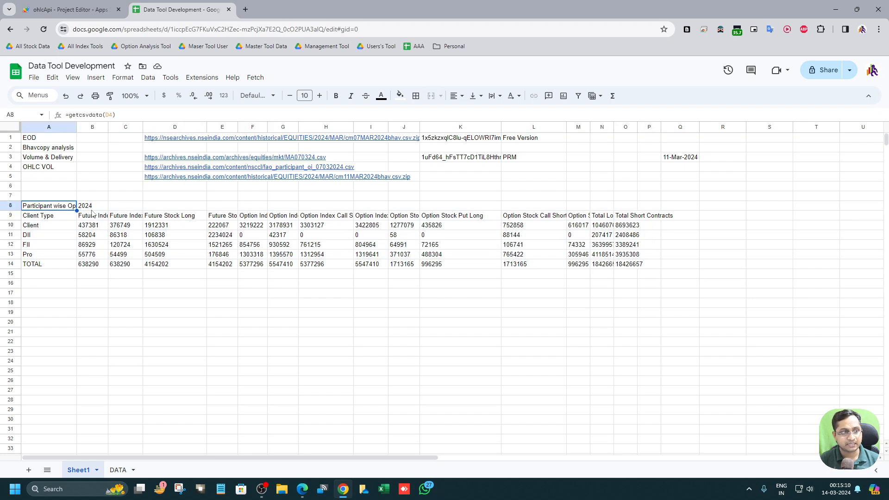
pyautogui.click(99, 207)
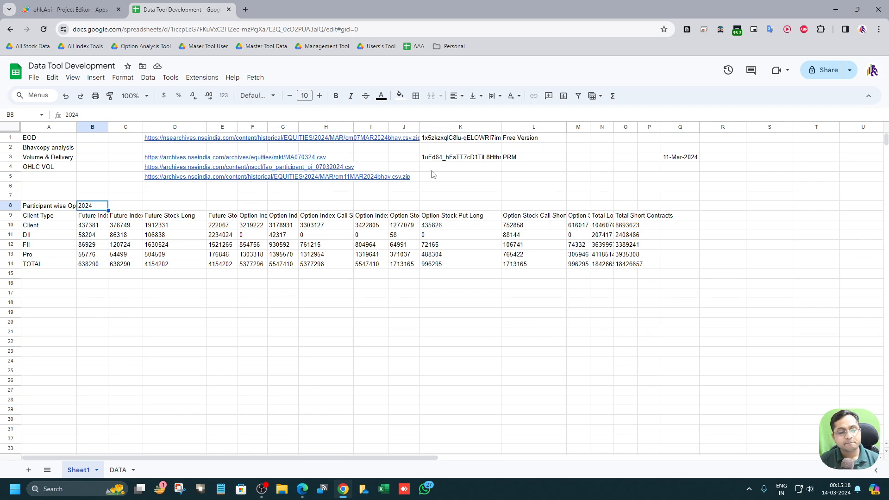
pyautogui.click(694, 160)
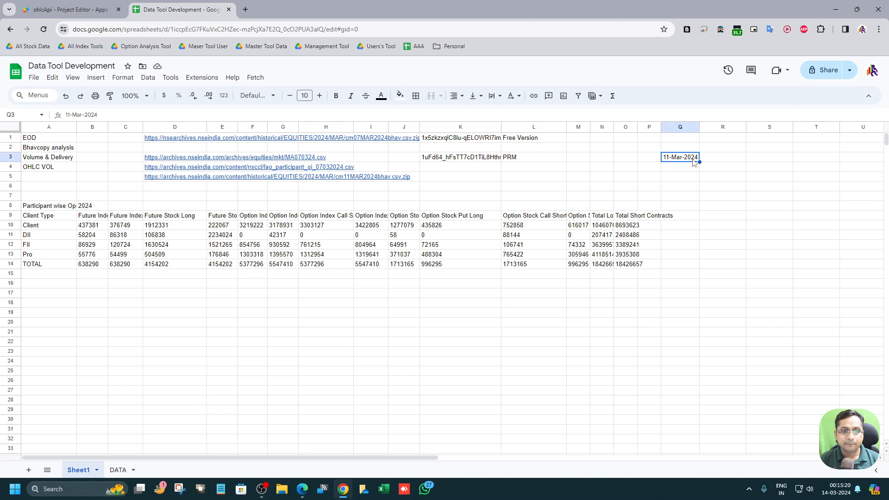
pyautogui.moveTo(41, 206); pyautogui.dragTo(655, 275)
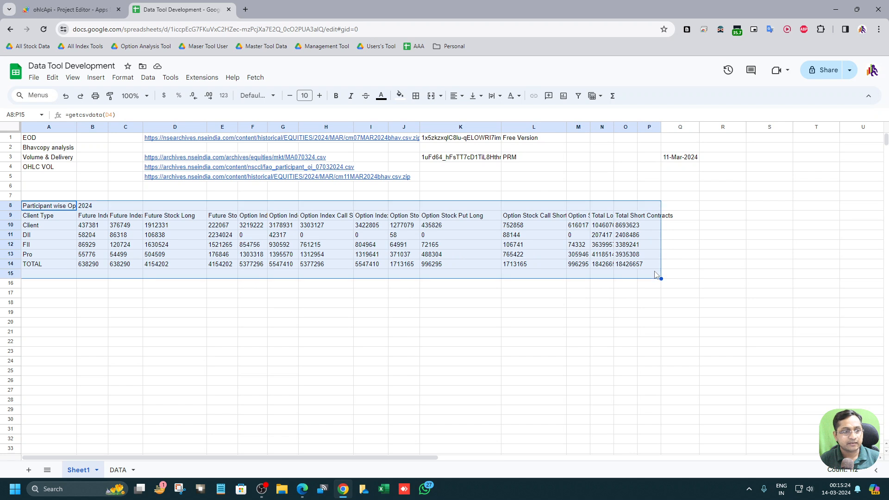
# Step: Widen column A to fit the participant-wise heading, then narrow it back
pyautogui.click(69, 209)
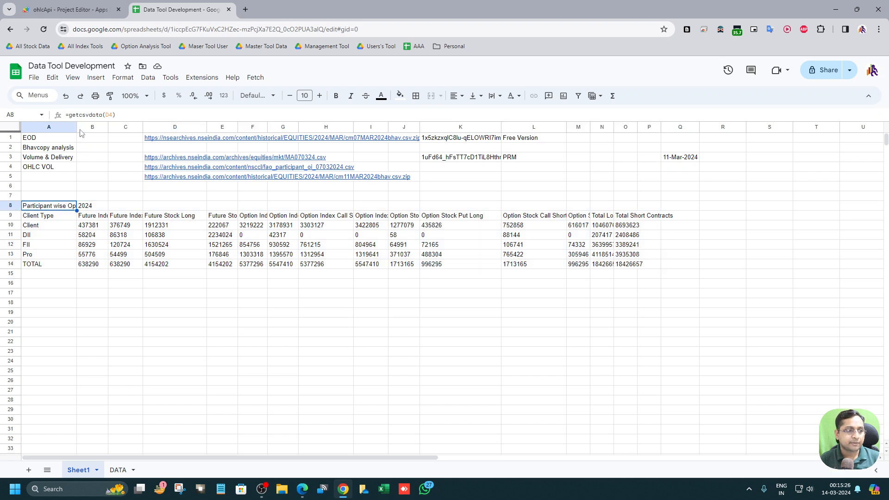
pyautogui.doubleClick(77, 127)
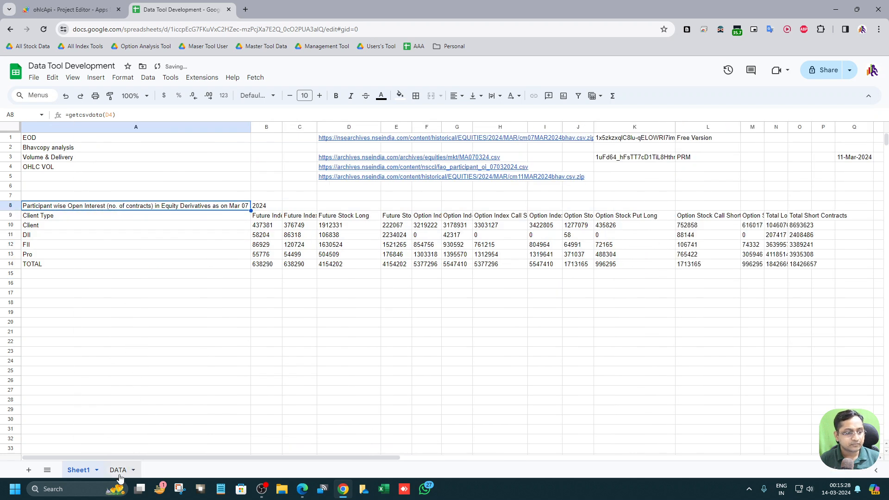
pyautogui.moveTo(250, 127); pyautogui.dragTo(66, 145)
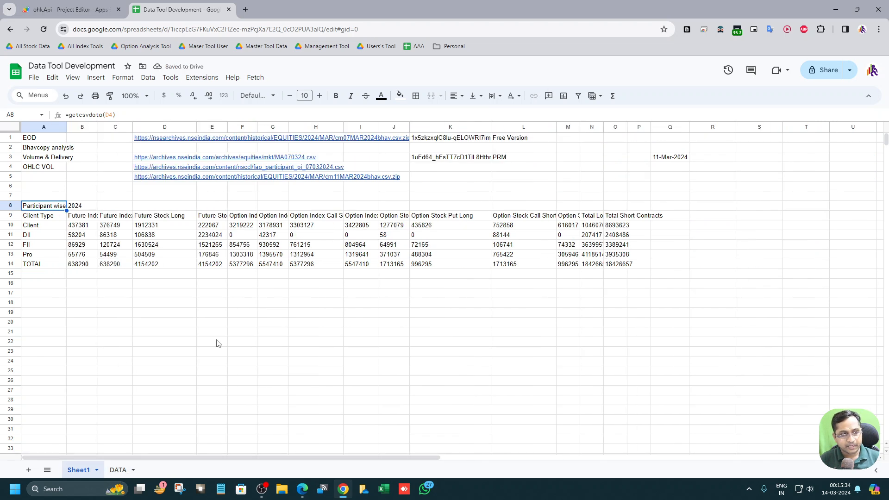
# Step: Compare the linked cells on the DATA sheet with their source values on Sheet1
pyautogui.click(466, 141)
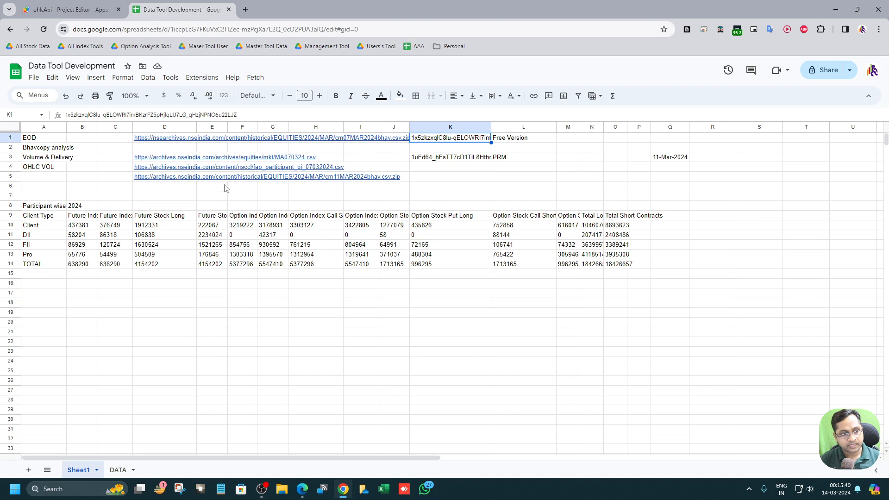
pyautogui.click(117, 469)
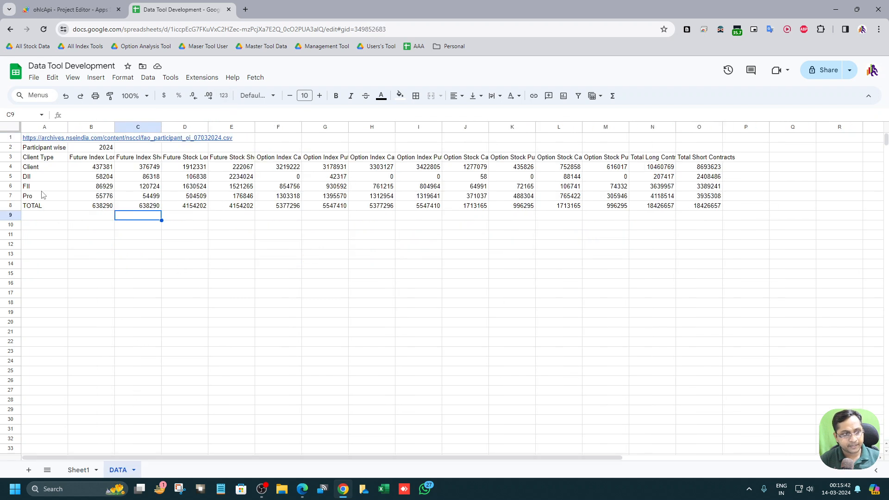
pyautogui.click(52, 140)
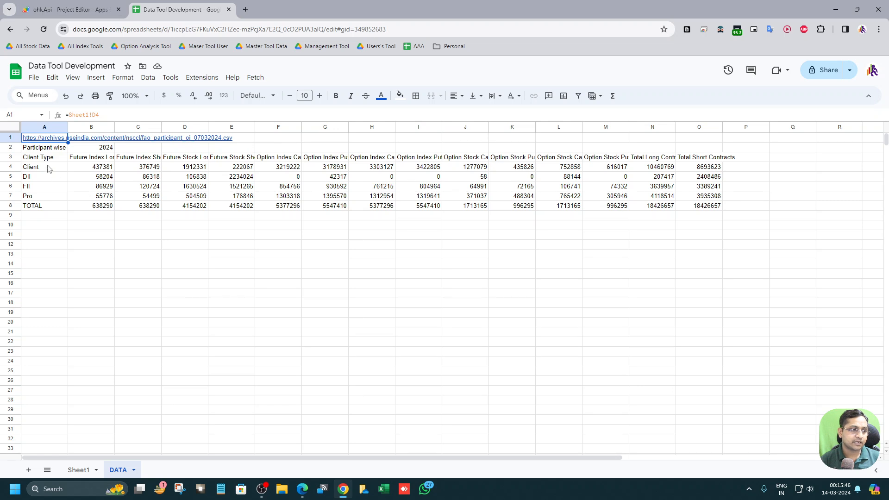
pyautogui.click(46, 149)
pyautogui.moveTo(266, 168); pyautogui.dragTo(699, 206)
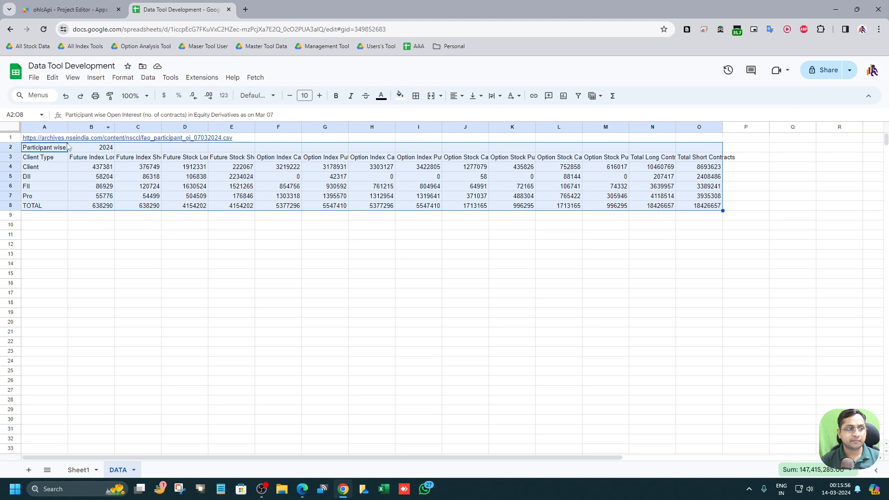
pyautogui.click(53, 139)
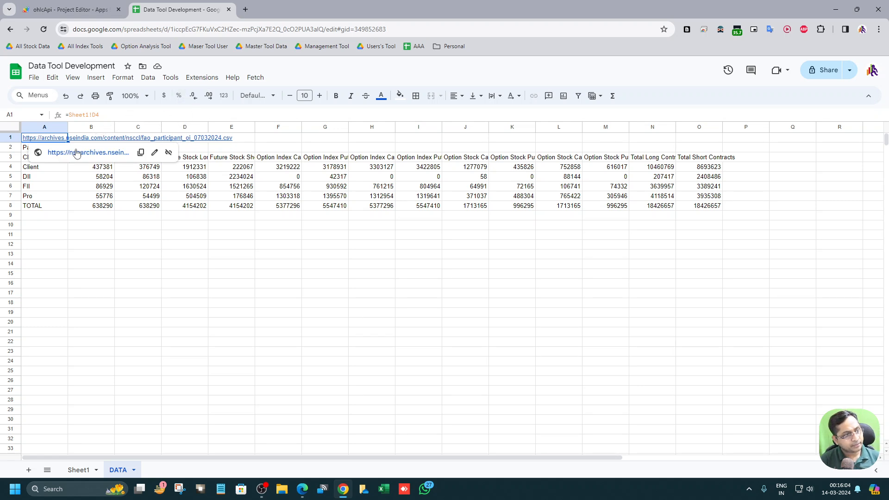
pyautogui.click(81, 470)
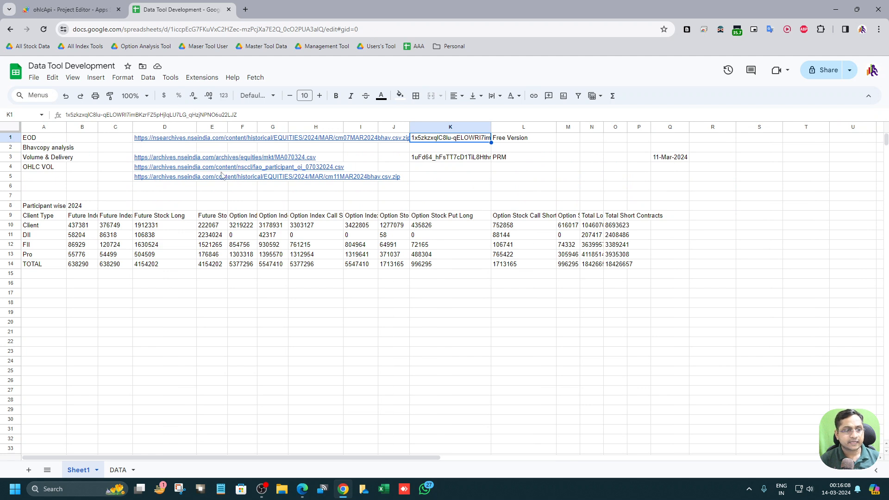
pyautogui.click(206, 170)
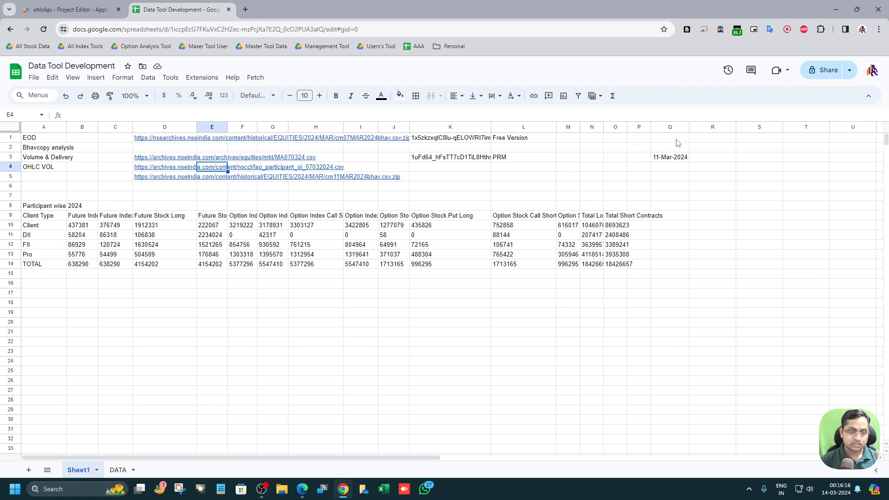
pyautogui.click(679, 158)
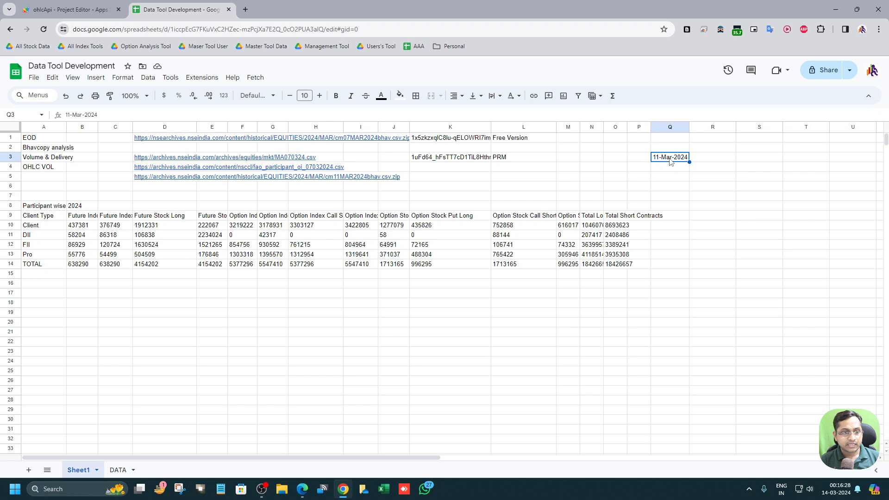
pyautogui.click(129, 471)
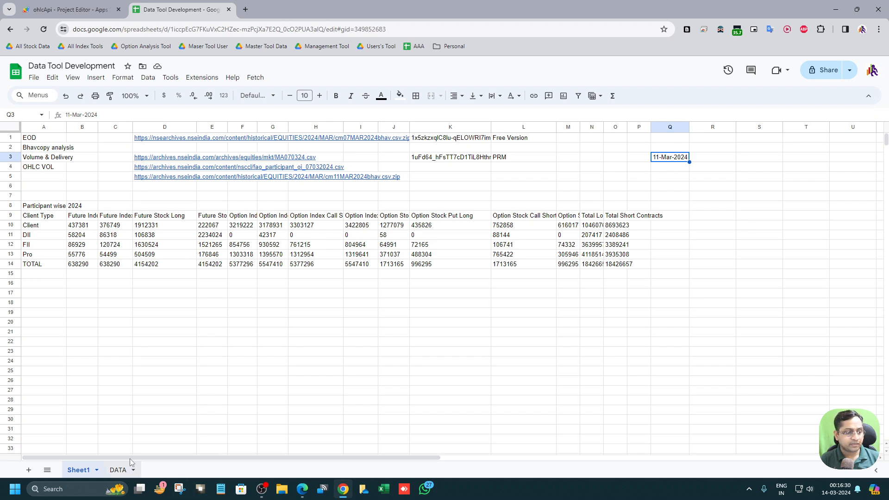
pyautogui.click(82, 470)
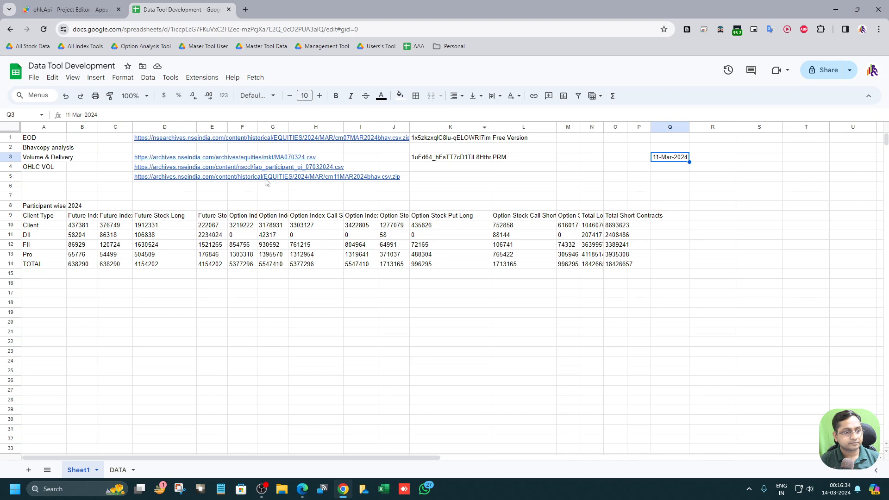
pyautogui.click(119, 471)
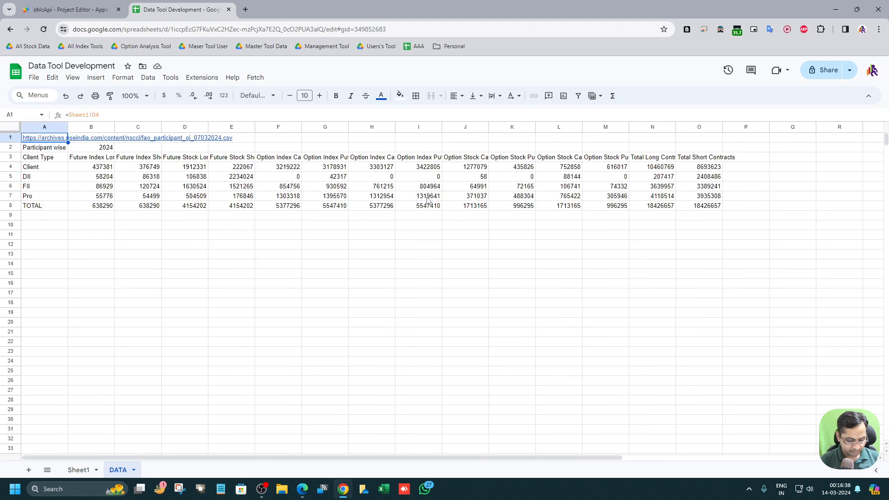
# Step: Replace the formula in A1 of the DATA sheet with its plain link text by pasting values only
pyautogui.write("try { masterOI(); } catch (error) { console.error('Error in masterOI:', error); }  try { dataRecord(); } catch (error) { console.error('Error in dataRecord:', error); }")
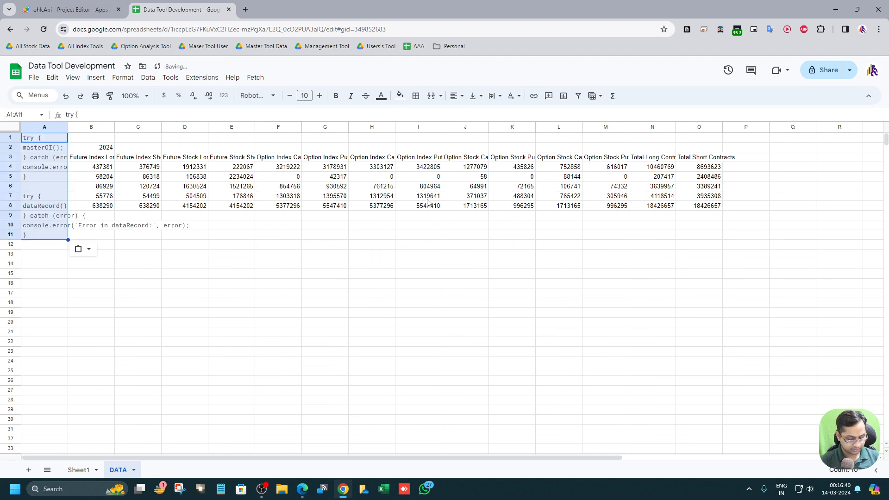
pyautogui.hotkey('ctrl', 'z')
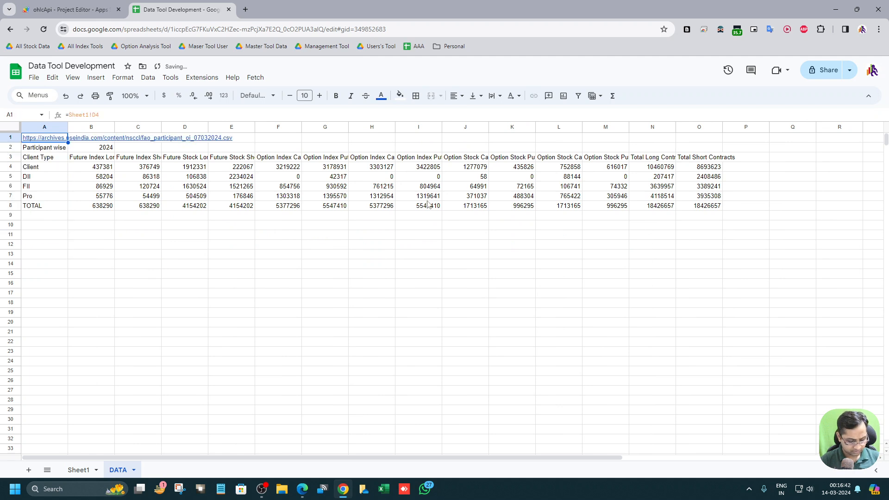
pyautogui.write('https://archives.nseindia.com/content/nsccl/fao_participant_oi_07032024.csv')
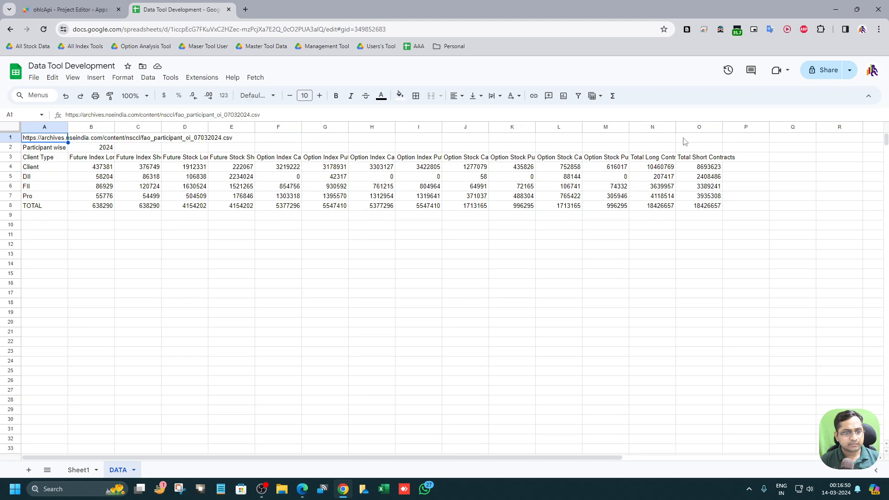
# Step: Label G1 as "Date" and enter a =TODAY() formula in H1
pyautogui.click(321, 140)
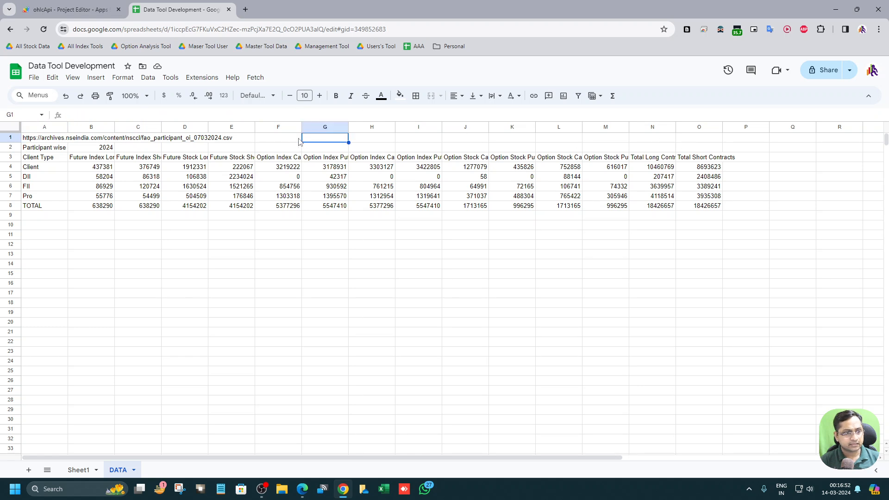
pyautogui.write('Date')
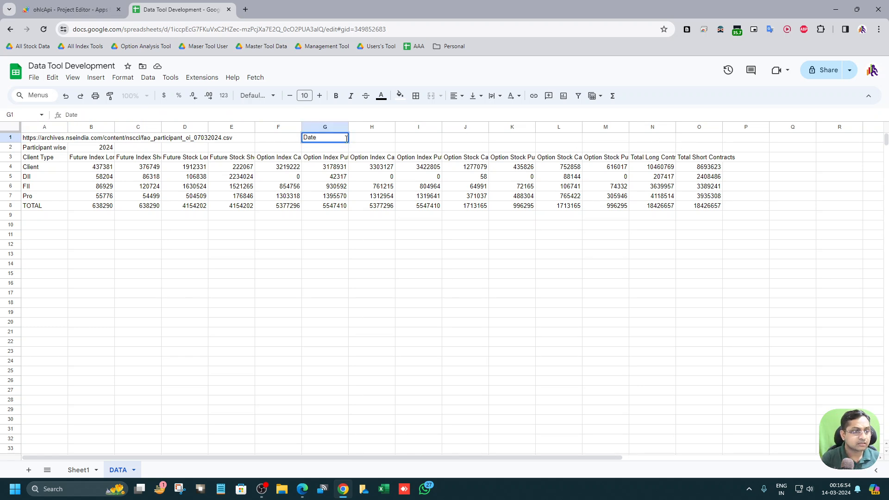
pyautogui.press('Tab')
pyautogui.write('=')
pyautogui.write('Todo')
pyautogui.write('y')
pyautogui.press('Tab')
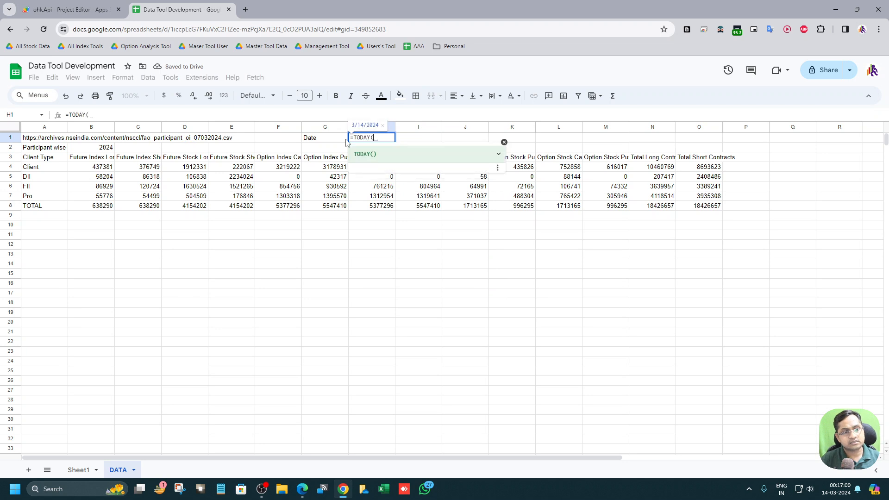
pyautogui.press('Return')
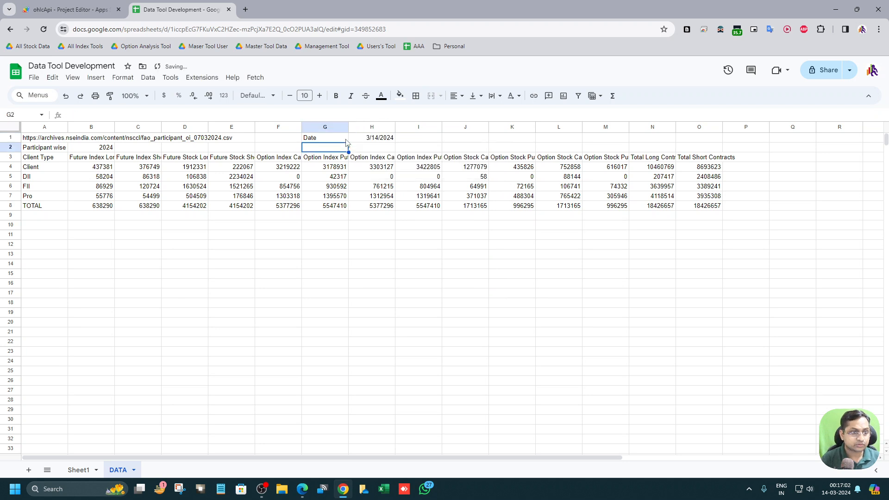
# Step: Format the H1 date in the 26-Sep-2008 day-month-year style
pyautogui.click(377, 138)
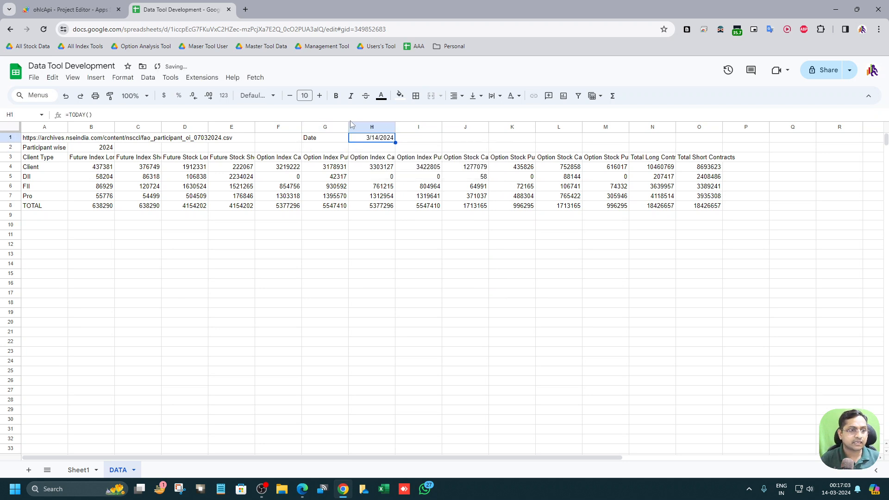
pyautogui.click(223, 95)
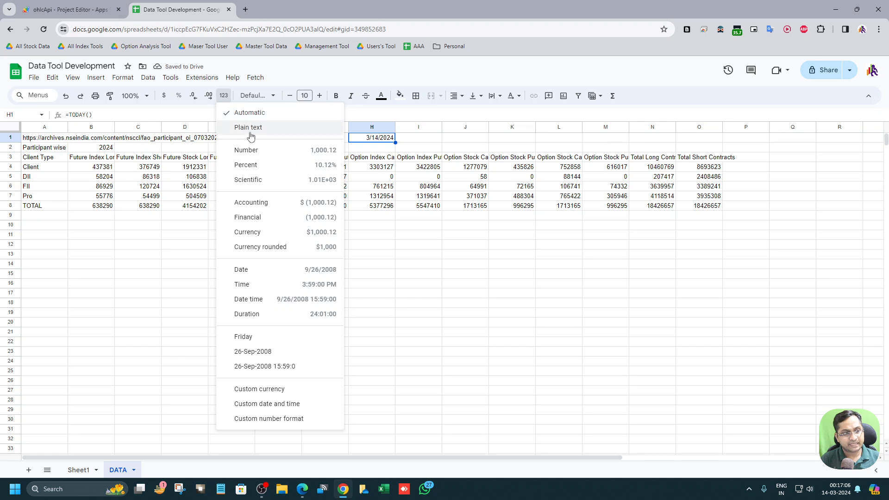
pyautogui.click(285, 353)
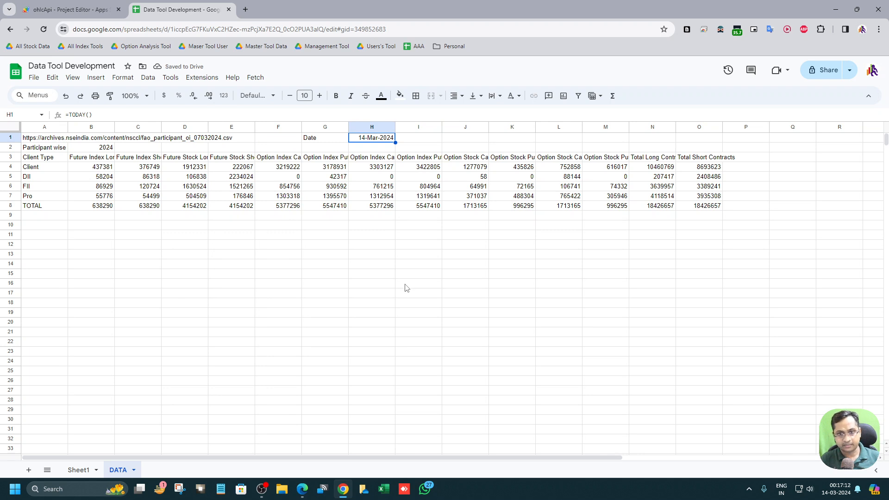
# Step: Label J1 as "Manual Date"
pyautogui.moveTo(40, 157); pyautogui.dragTo(715, 207)
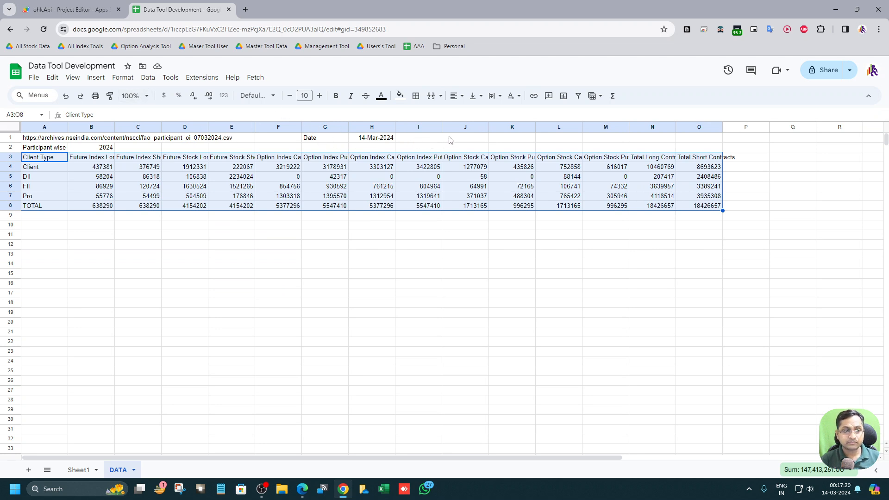
pyautogui.click(471, 141)
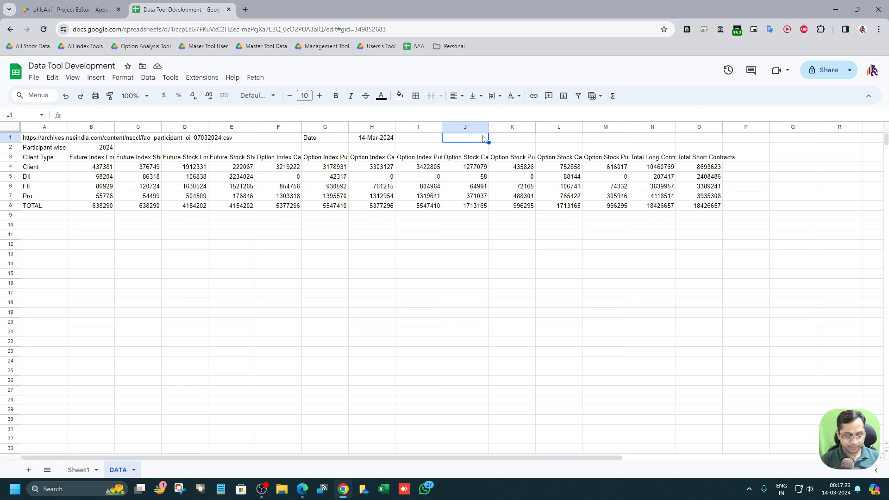
pyautogui.write('Manual Date')
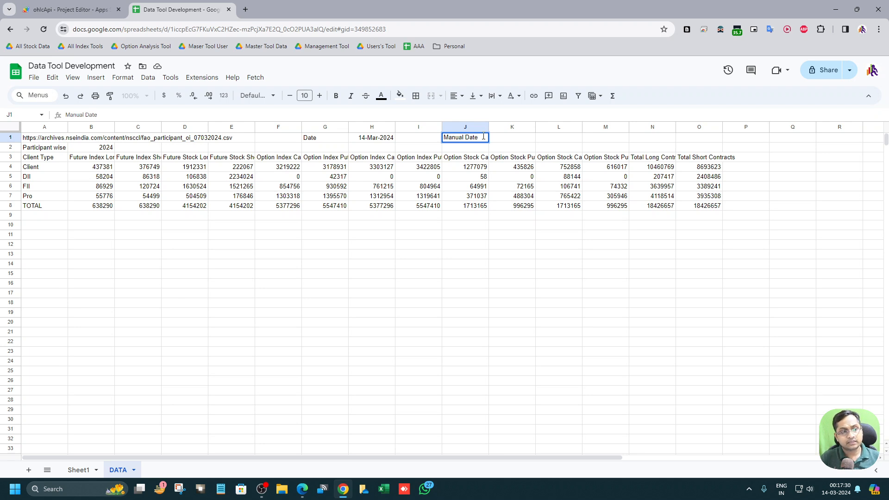
pyautogui.press('Tab')
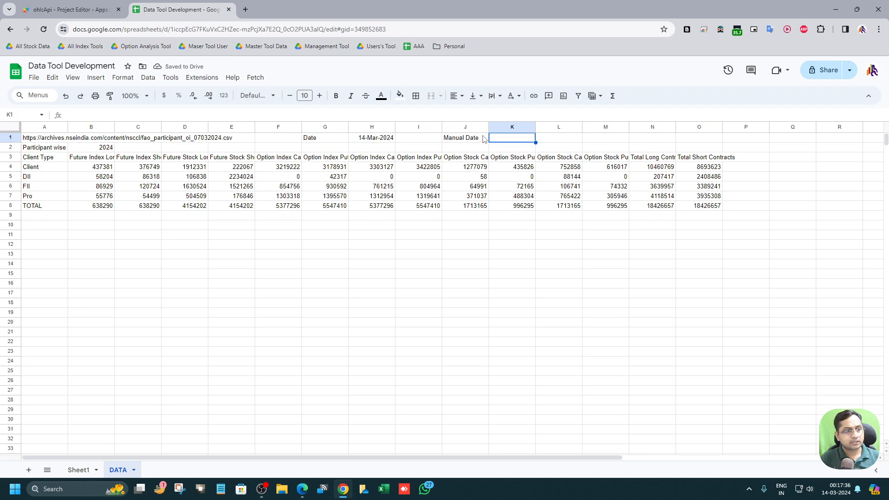
# Step: Try to enter a today formula in K1 next to the Manual Date label
pyautogui.click(363, 137)
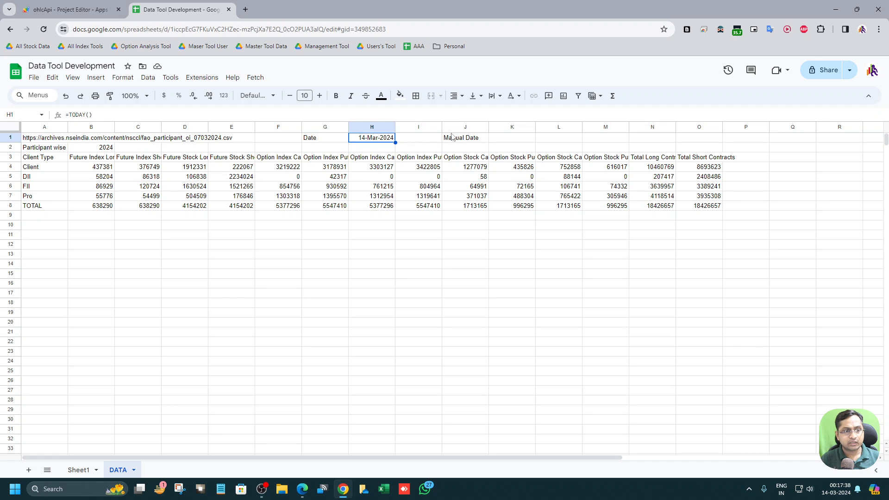
pyautogui.click(515, 142)
pyautogui.click(357, 138)
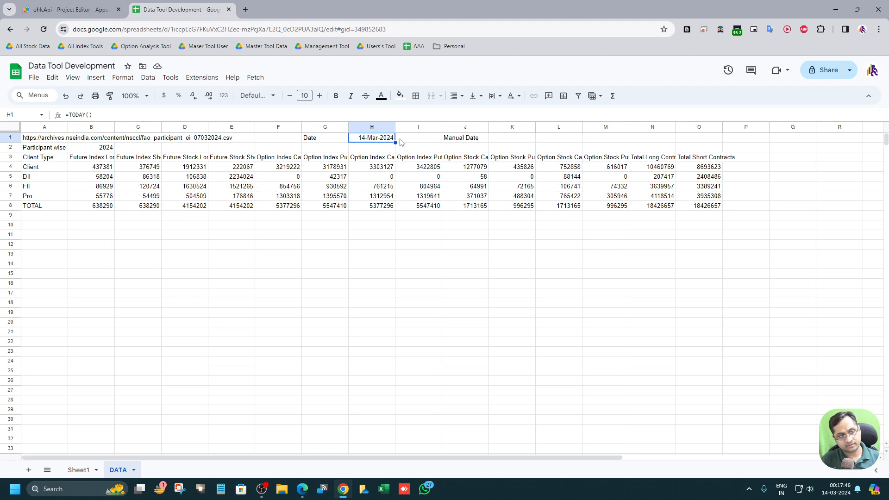
pyautogui.click(504, 138)
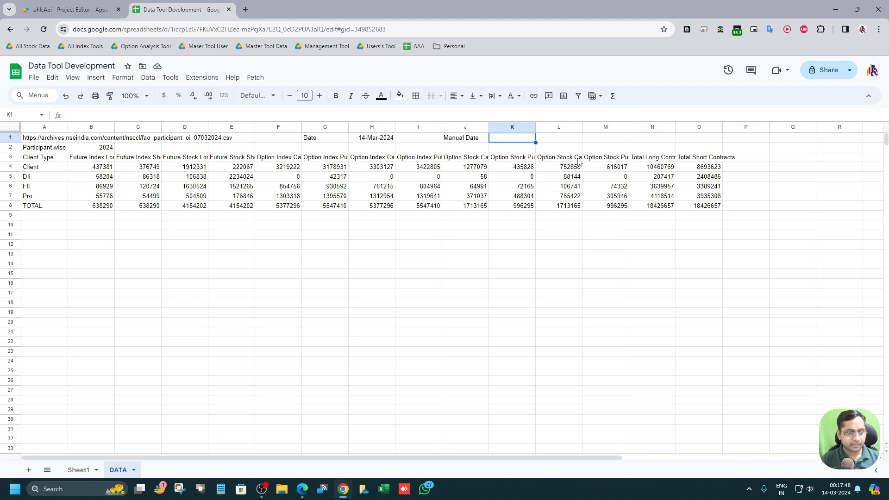
pyautogui.write('Dat')
pyautogui.press('BackSpace')
pyautogui.write('=todat')
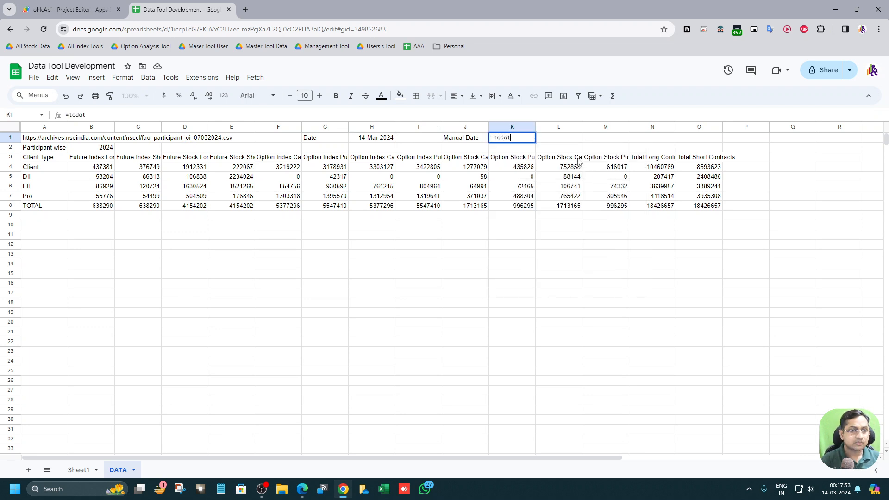
pyautogui.press('Tab')
pyautogui.press('Left')
pyautogui.click(388, 141)
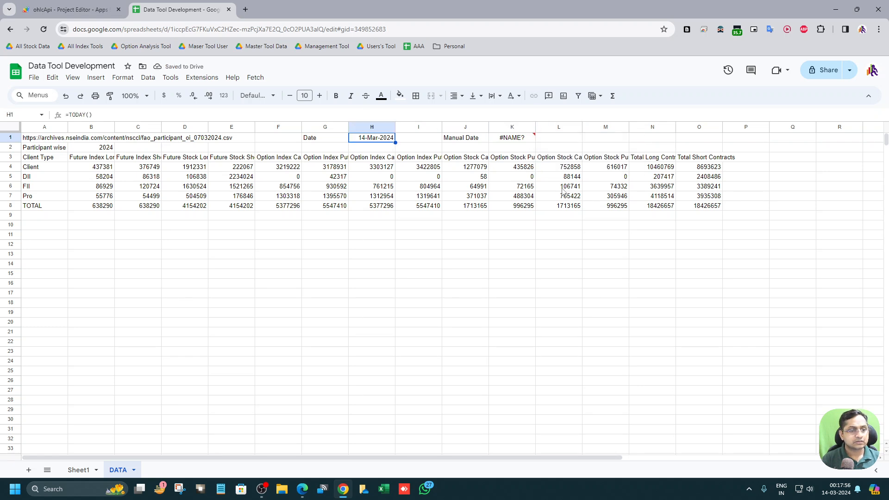
# Step: Copy the H1 date formula into K1
pyautogui.hotkey('ctrl', 'c')
pyautogui.press('Right')
pyautogui.press('Right')
pyautogui.press('Right')
pyautogui.hotkey('ctrl', 'v')
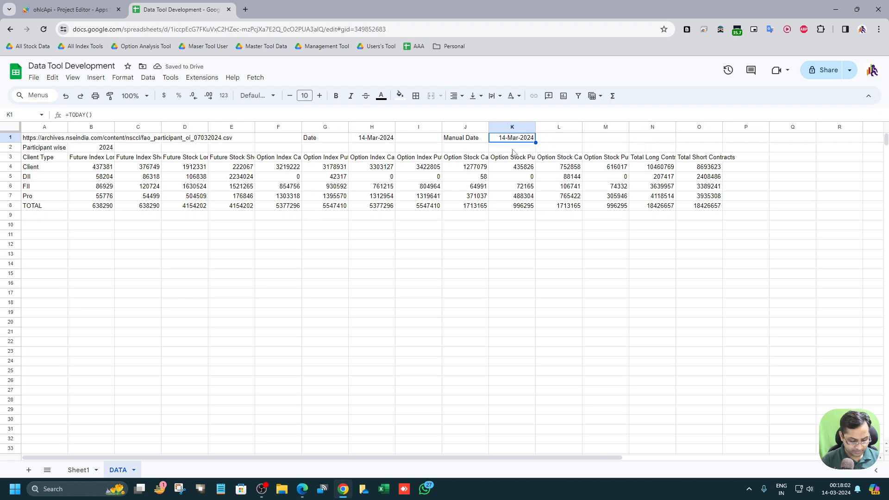
pyautogui.hotkey('ctrl', 'shift', 'i')
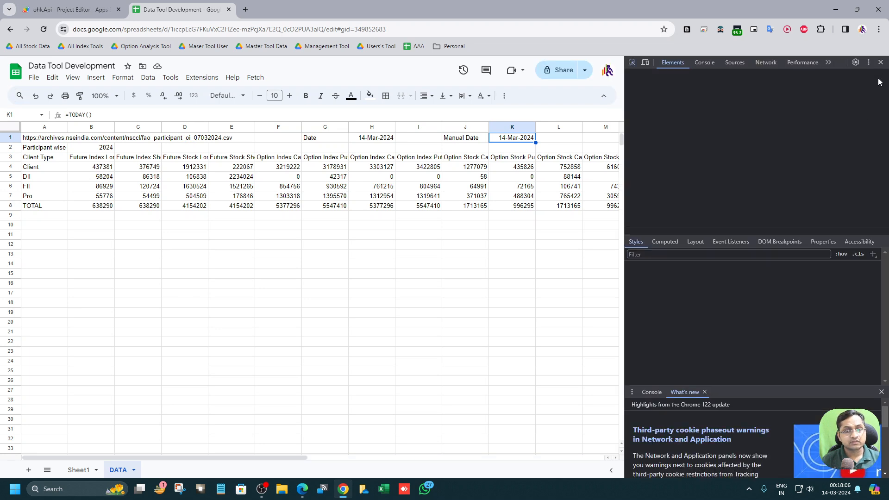
pyautogui.click(880, 62)
pyautogui.click(877, 70)
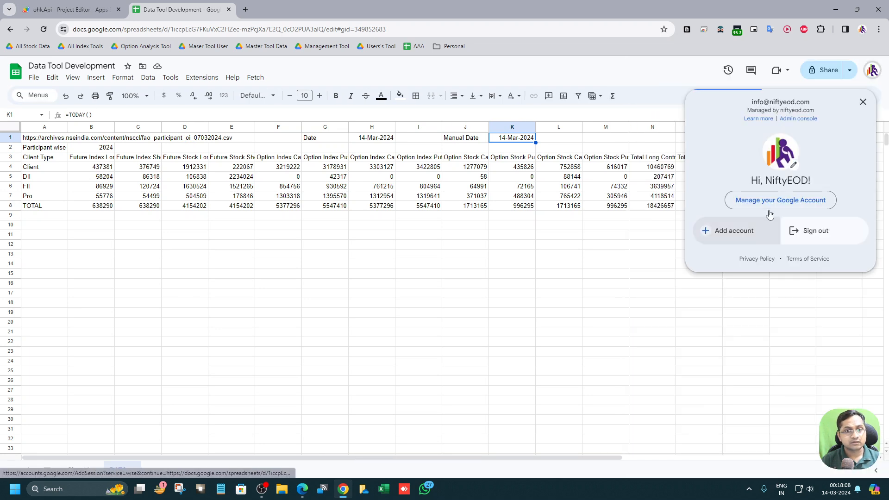
pyautogui.click(597, 312)
# Step: Inspect the K1 manual date in its date picker and compare it with the H1 date formula
pyautogui.click(532, 139)
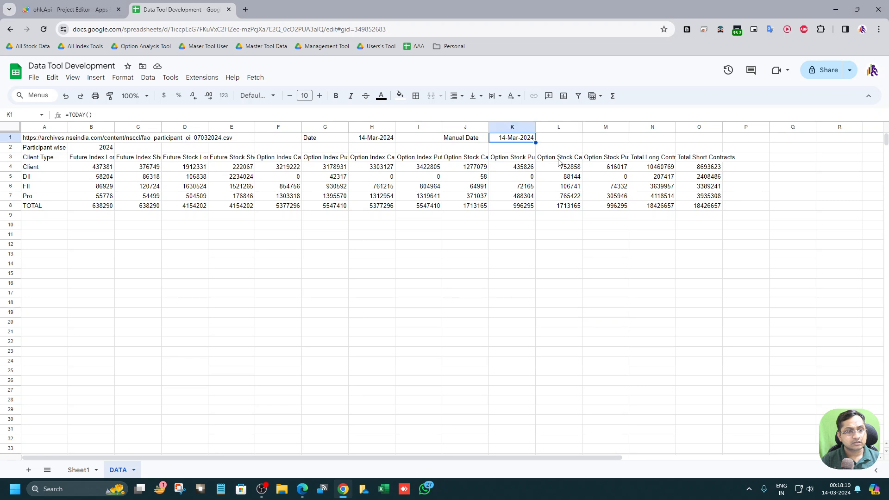
pyautogui.click(437, 275)
pyautogui.doubleClick(522, 138)
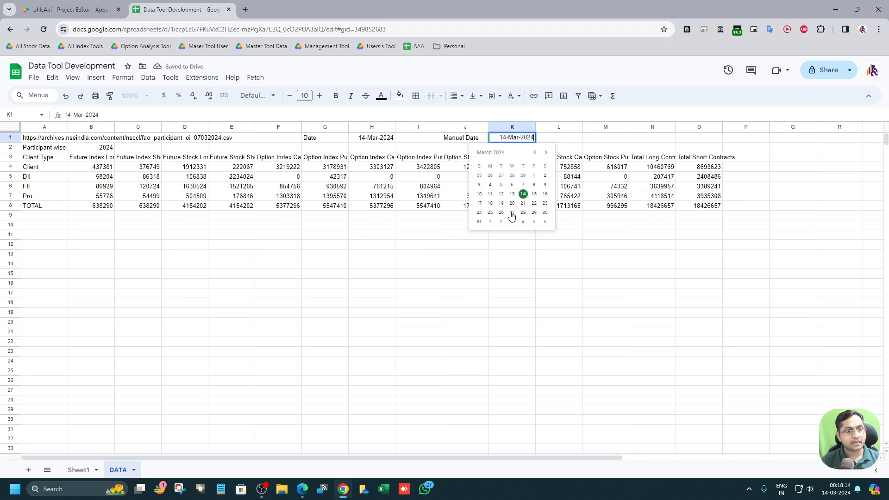
pyautogui.press('Escape')
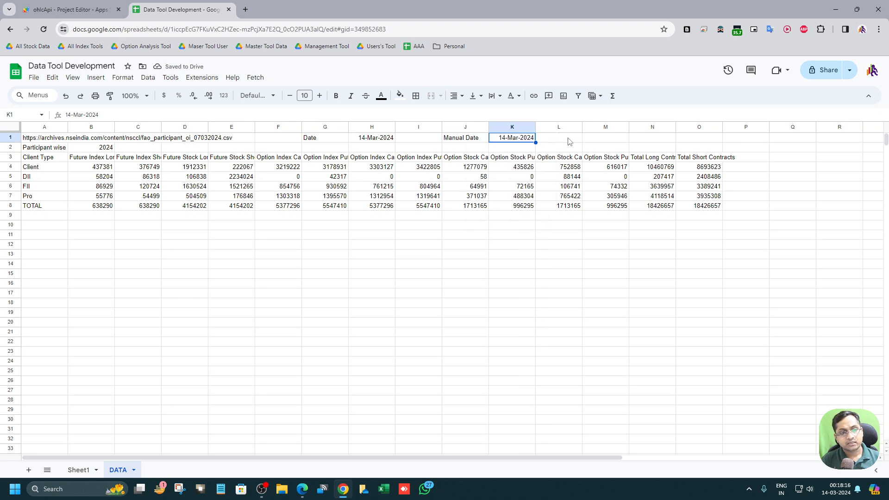
pyautogui.click(374, 139)
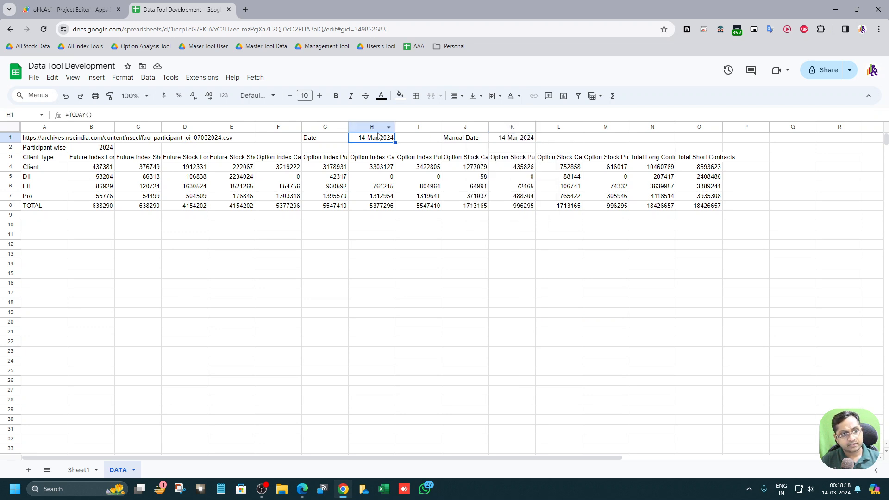
pyautogui.click(519, 140)
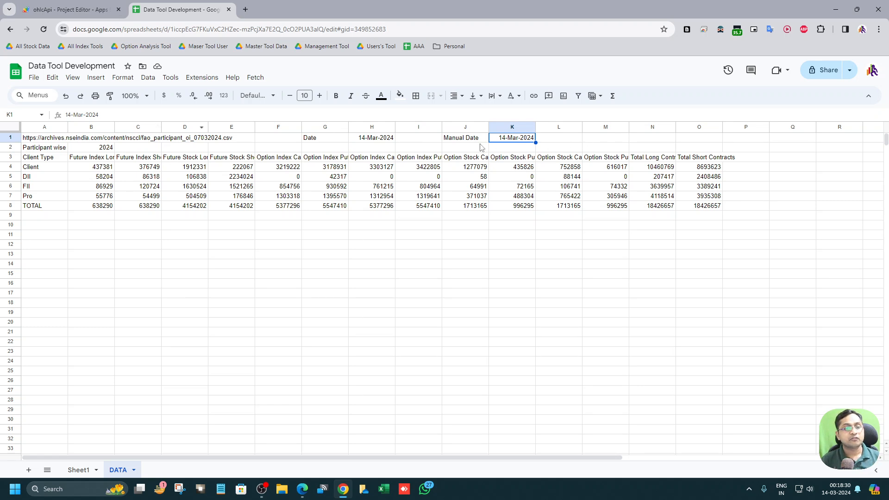
# Step: Turn the A1 link into a quoted string formula, setting the 07032024 date part apart in its own quotes
pyautogui.click(51, 141)
pyautogui.click(76, 115)
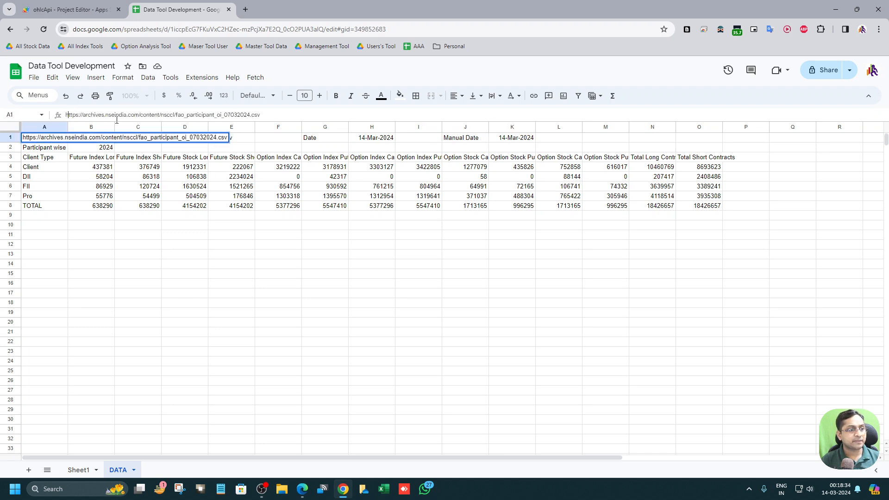
pyautogui.write('=')
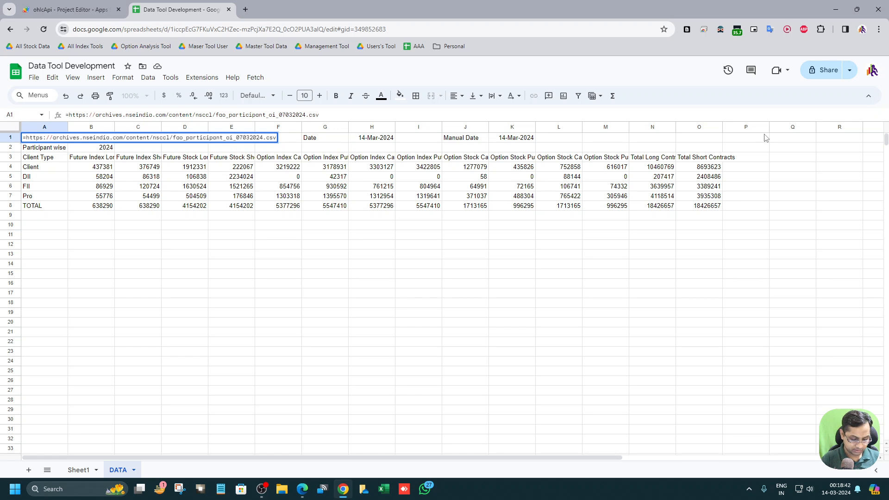
pyautogui.write('"')
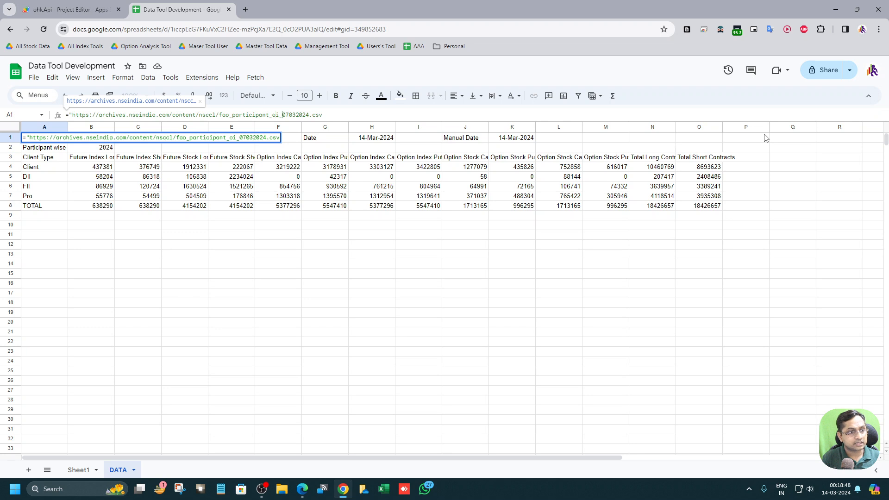
pyautogui.write('"')
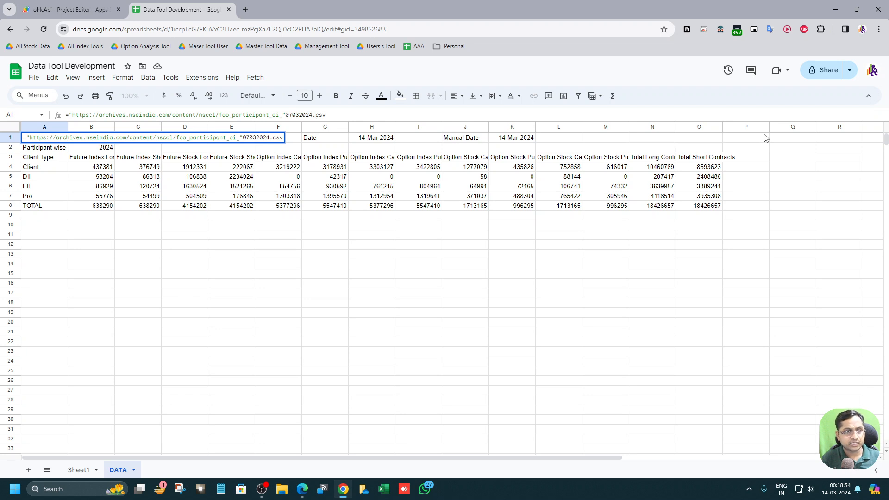
pyautogui.write('".csv')
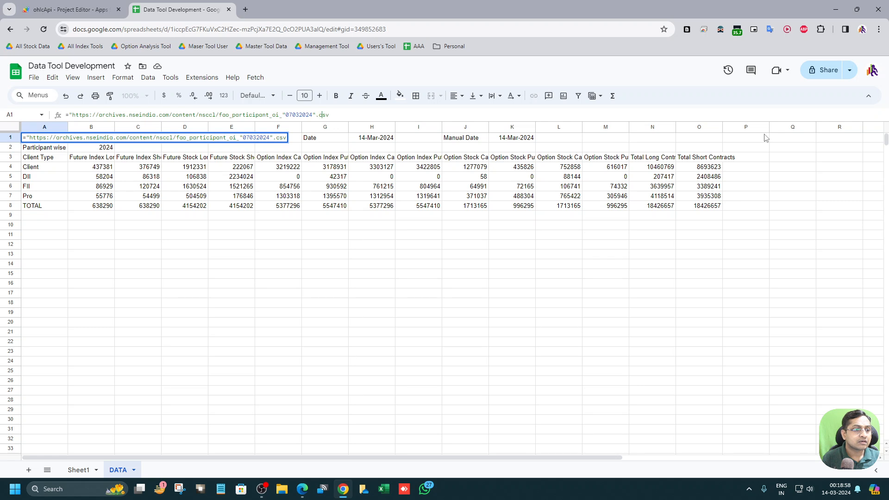
pyautogui.write('"')
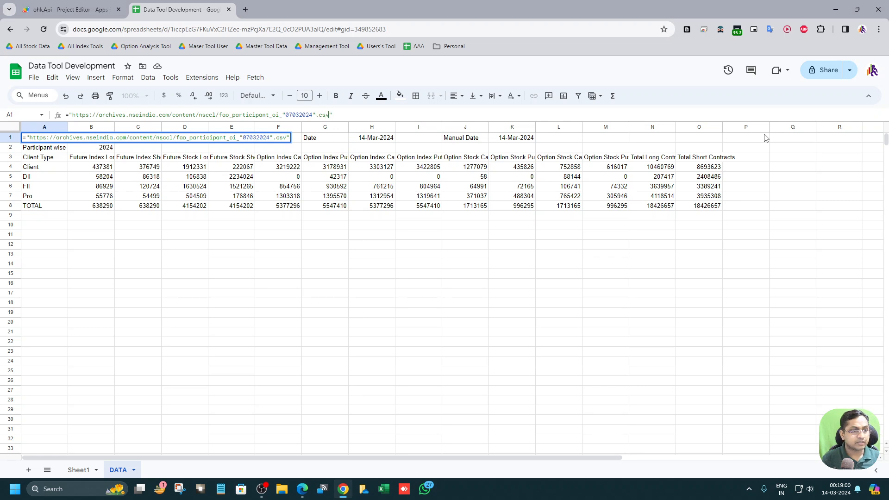
# Step: Replace the hard-coded date in the A1 link formula with TEXT(H1,"DDMMYYYY") joined by ampersands
pyautogui.press('BackSpace')
pyautogui.press('BackSpace')
pyautogui.press('BackSpace')
pyautogui.press('BackSpace')
pyautogui.press('BackSpace')
pyautogui.press('BackSpace')
pyautogui.press('BackSpace')
pyautogui.press('BackSpace')
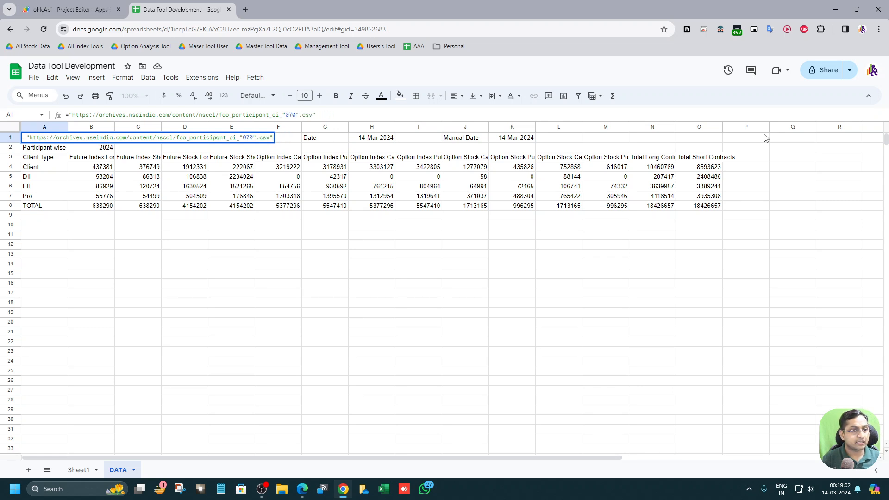
pyautogui.write('&&')
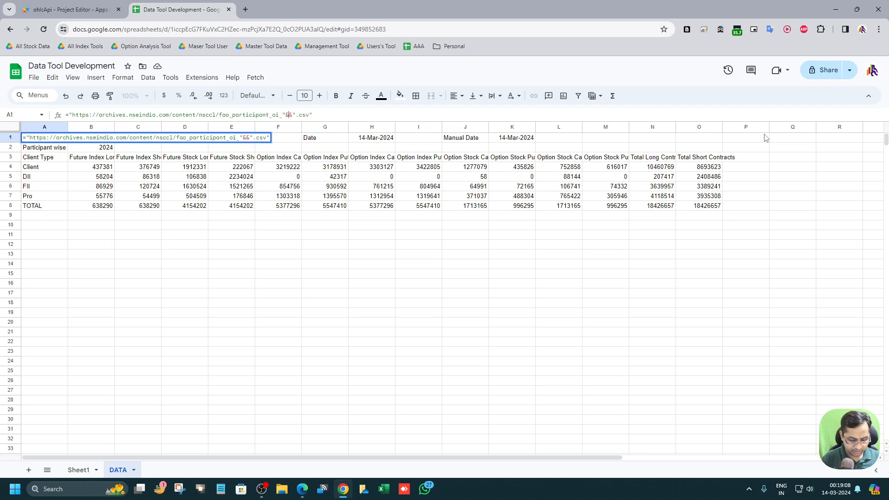
pyautogui.write('TEXT')
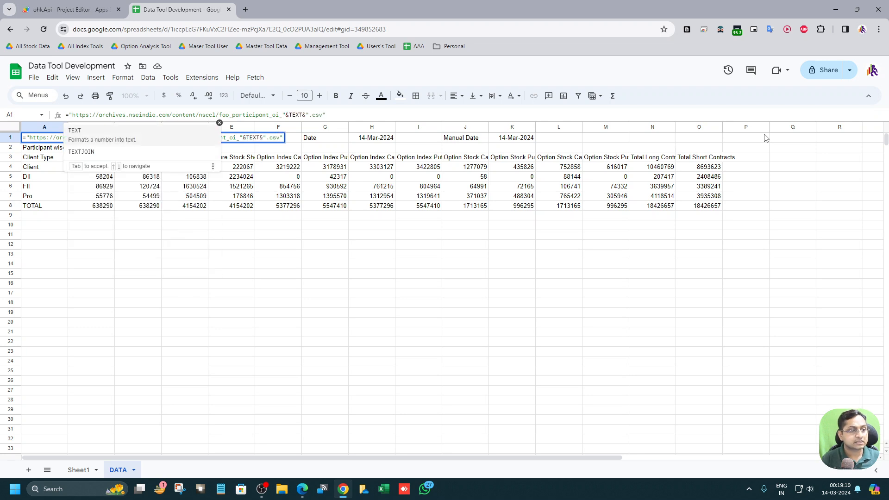
pyautogui.write('(')
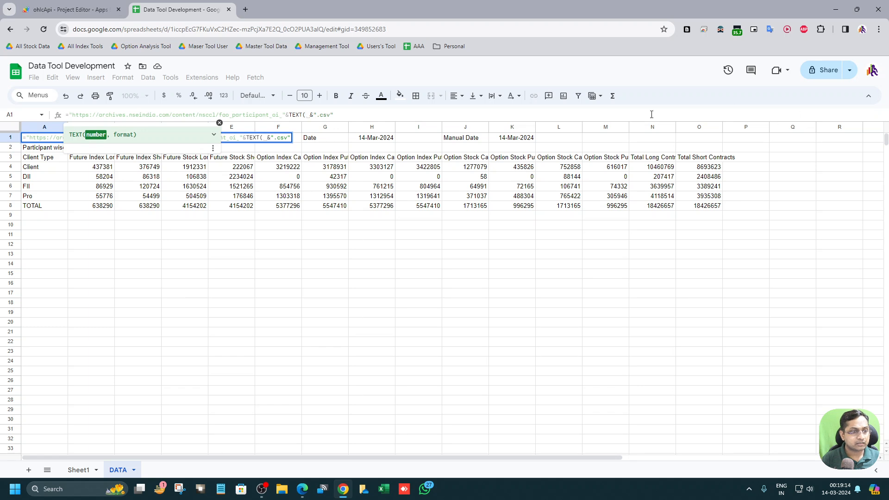
pyautogui.click(375, 139)
pyautogui.write(',"')
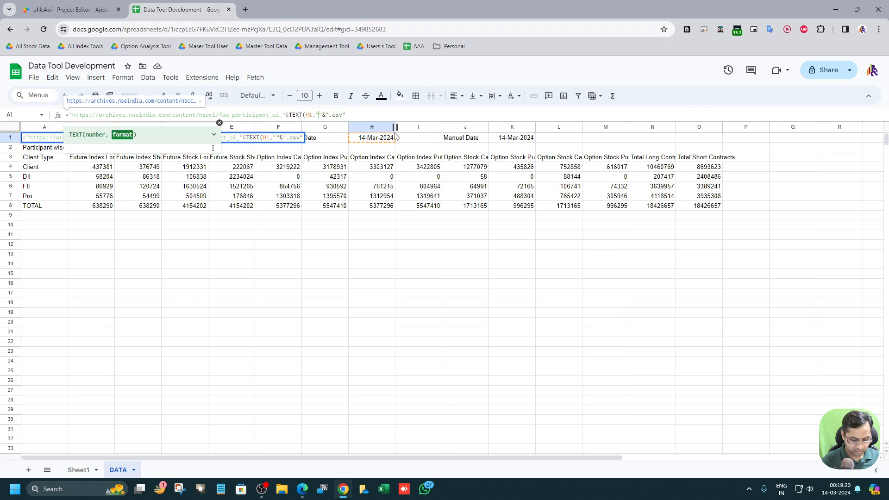
pyautogui.write('DDMMYYYY')
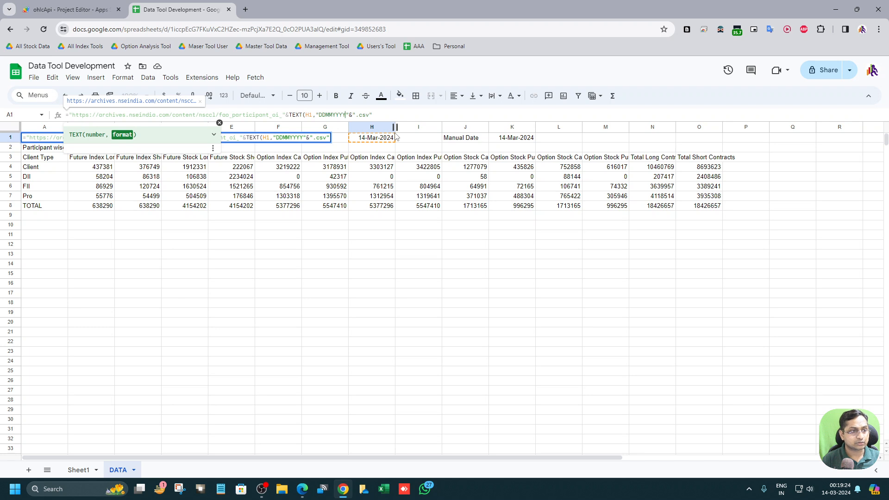
pyautogui.write('"')
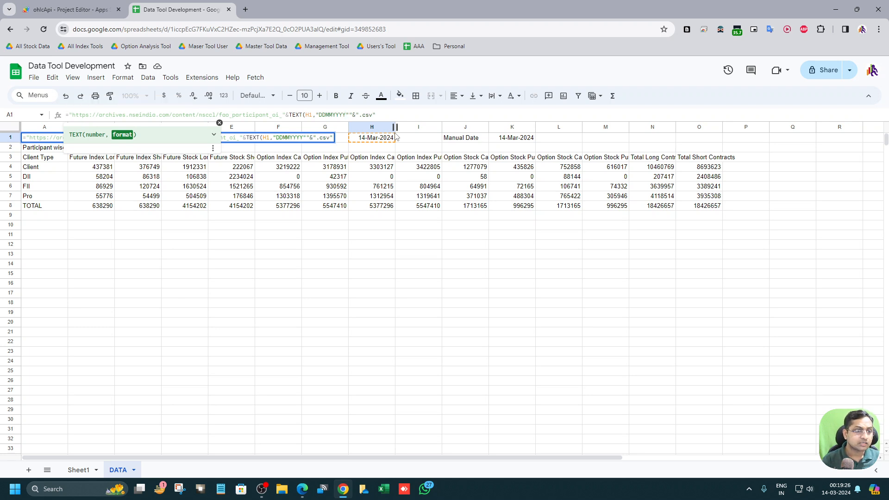
pyautogui.write('_')
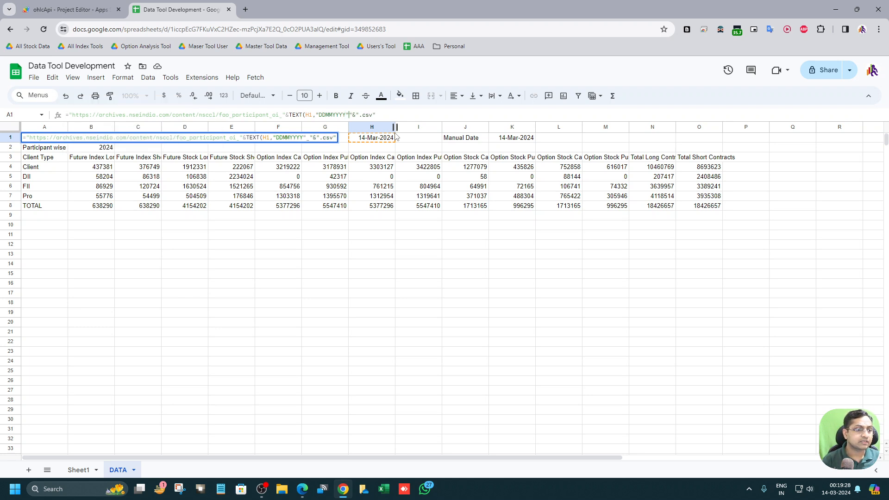
pyautogui.press('BackSpace')
pyautogui.write(')')
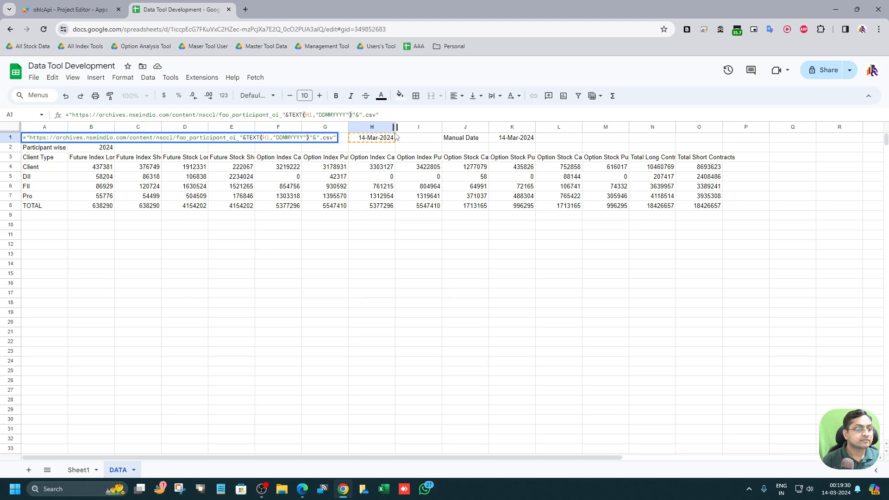
pyautogui.press('Return')
# Step: Fix the A1 formula by deleting the stray quote after the TEXT function
pyautogui.press('Up')
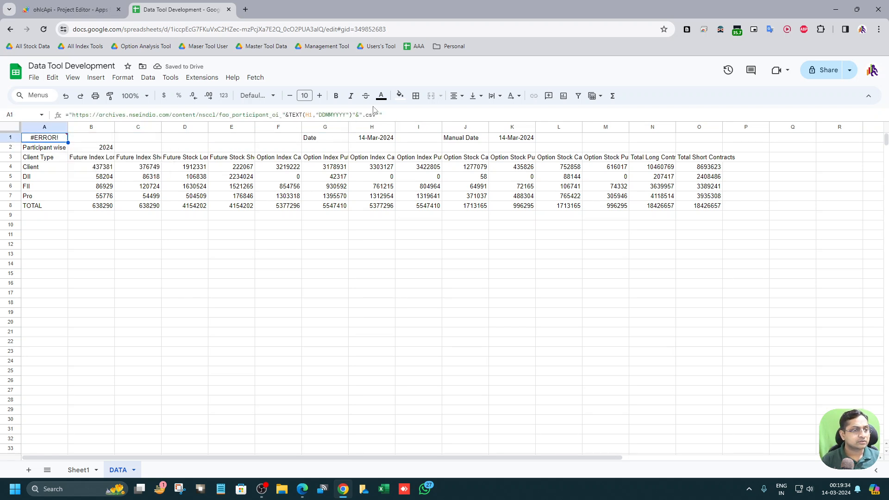
pyautogui.click(285, 114)
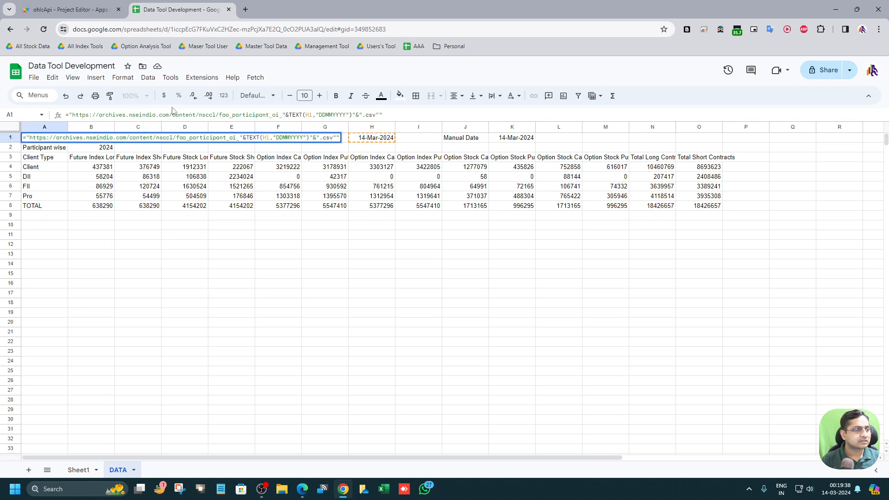
pyautogui.click(363, 115)
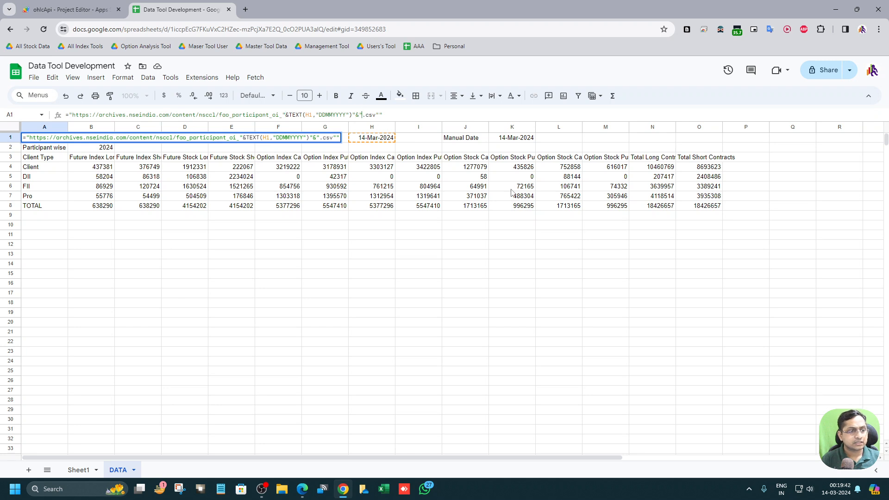
pyautogui.press('BackSpace')
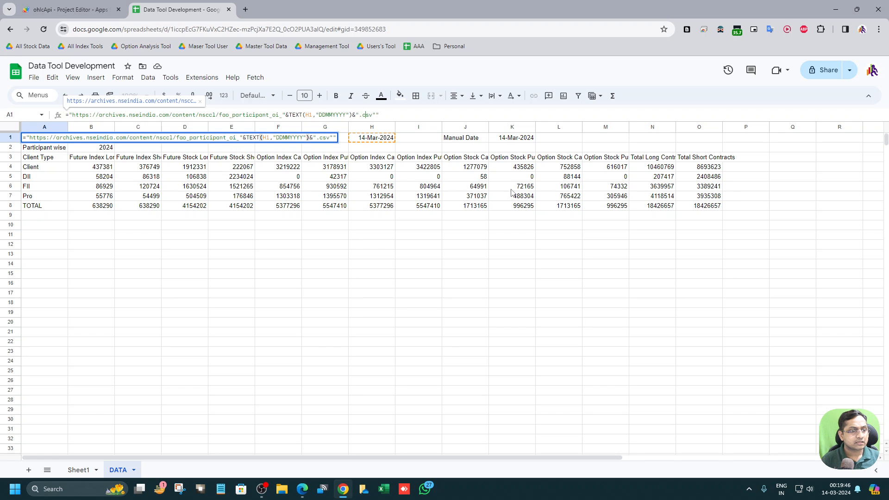
pyautogui.press('Return')
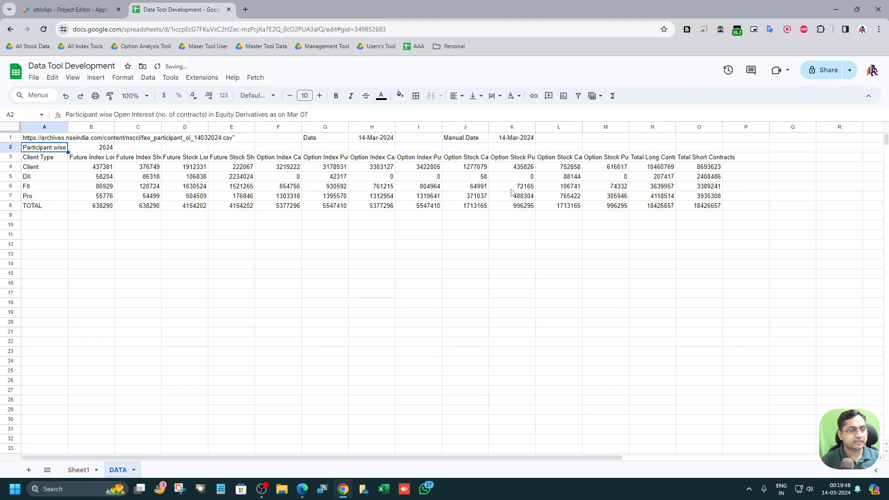
# Step: View Sheet1 and return to the DATA sheet
pyautogui.press('Up')
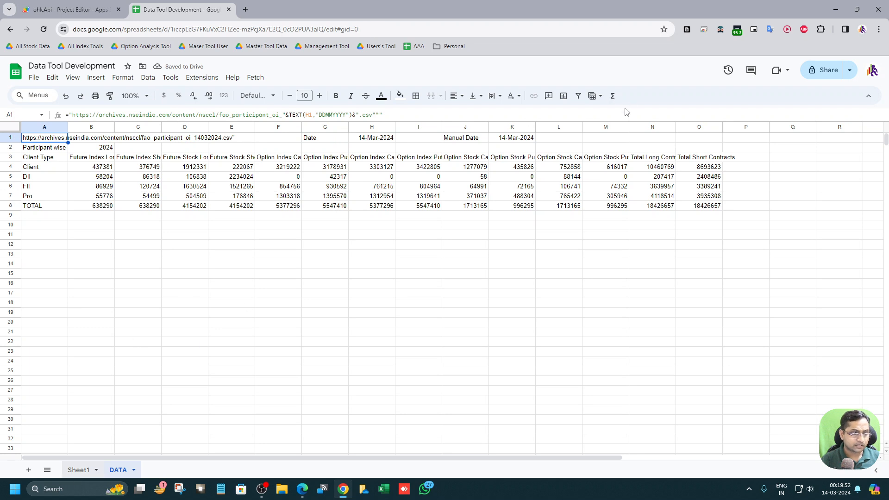
pyautogui.click(74, 471)
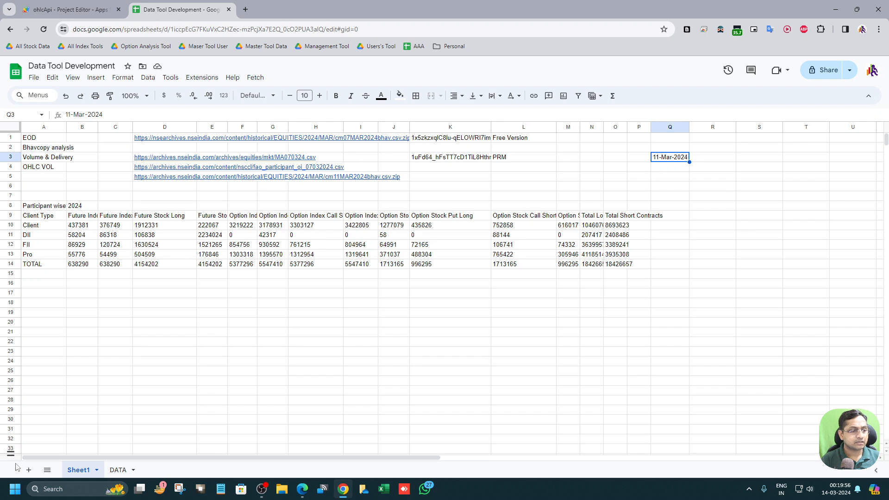
pyautogui.click(118, 469)
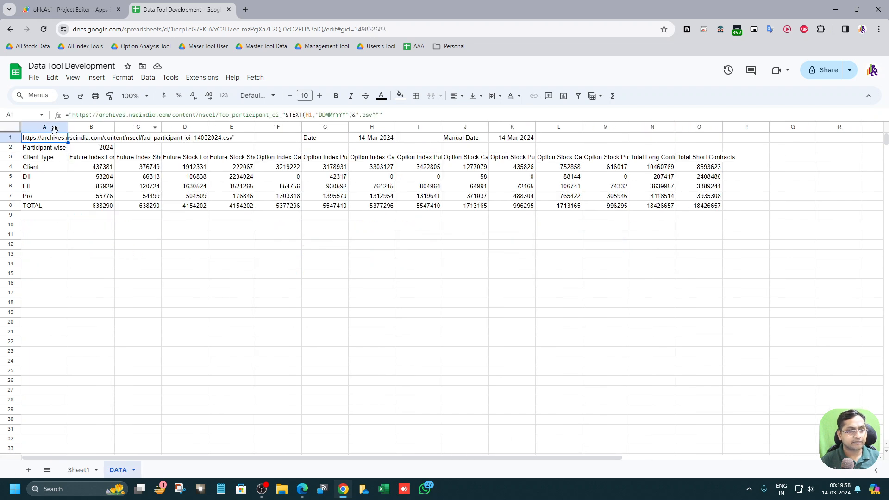
# Step: Point the A1 formula's TEXT function to the manual date in K1 instead of H1
pyautogui.click(369, 141)
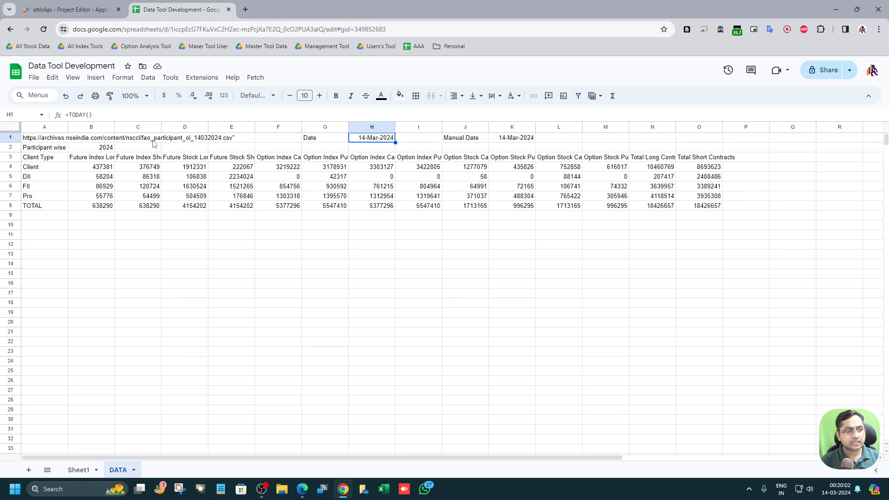
pyautogui.click(54, 141)
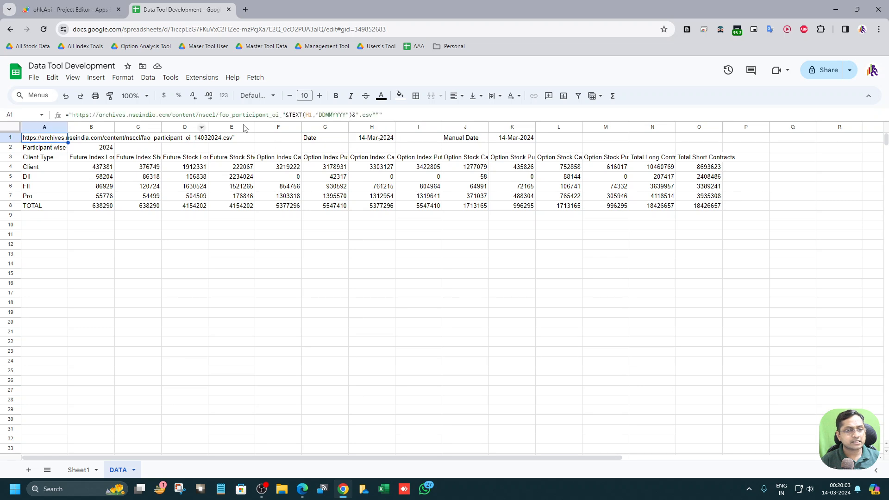
pyautogui.click(309, 118)
pyautogui.press('BackSpace')
pyautogui.press('BackSpace')
pyautogui.click(526, 141)
pyautogui.press('Return')
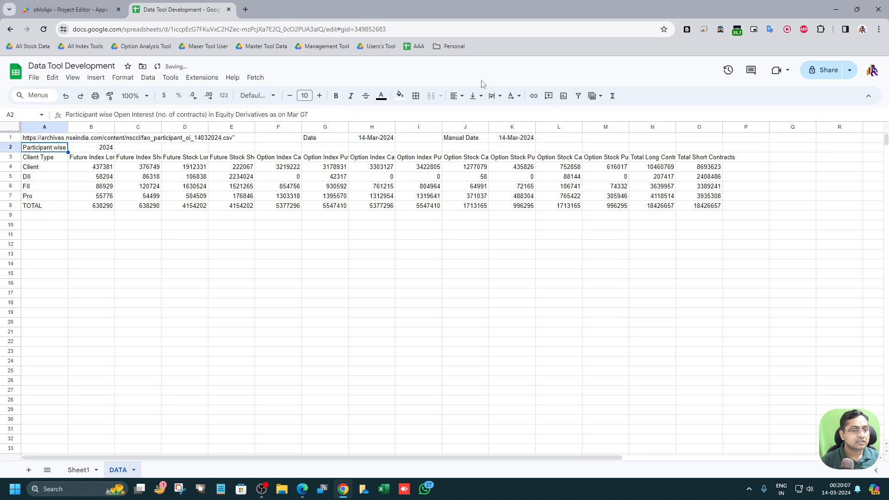
# Step: Set the K1 manual date to 13-Mar-2024 using the date picker
pyautogui.click(499, 139)
pyautogui.doubleClick(498, 139)
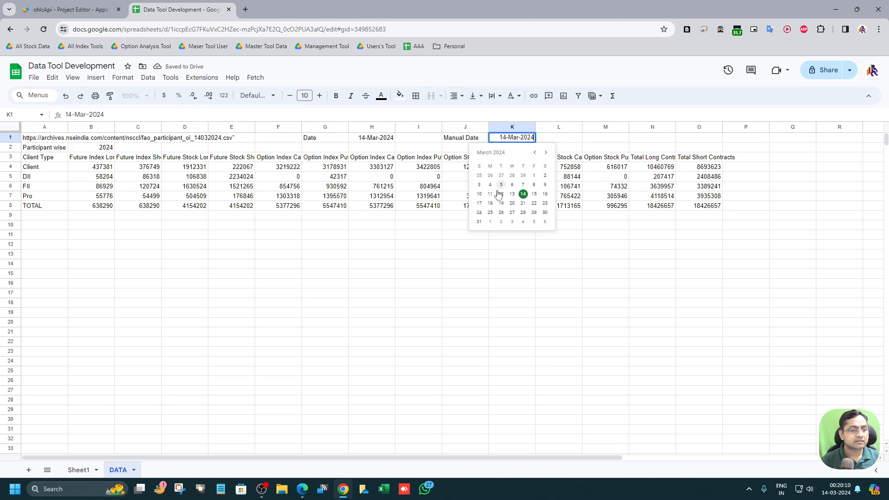
pyautogui.click(510, 193)
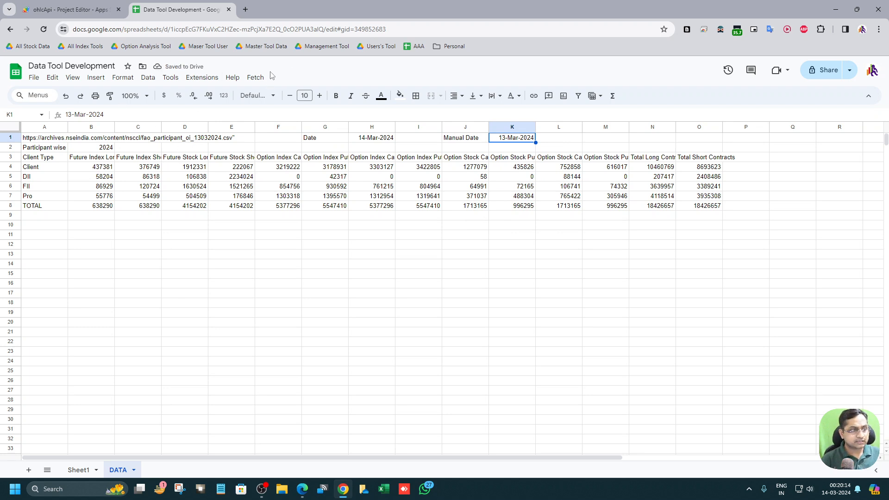
# Step: Try to run the Fetch import script with start column number 1
pyautogui.click(256, 77)
pyautogui.click(257, 91)
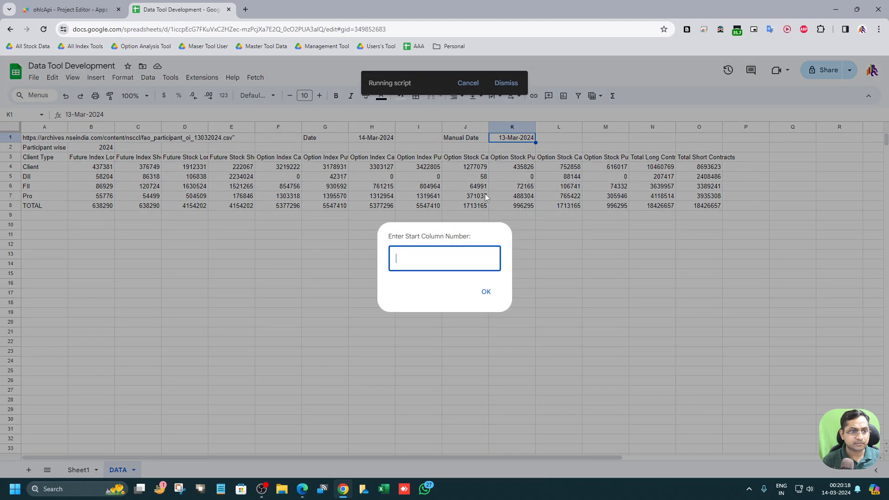
pyautogui.write('1')
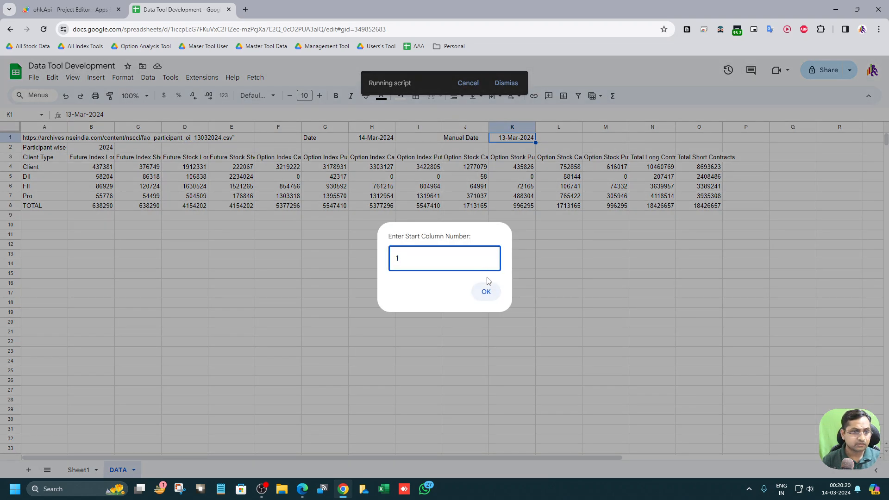
pyautogui.click(487, 291)
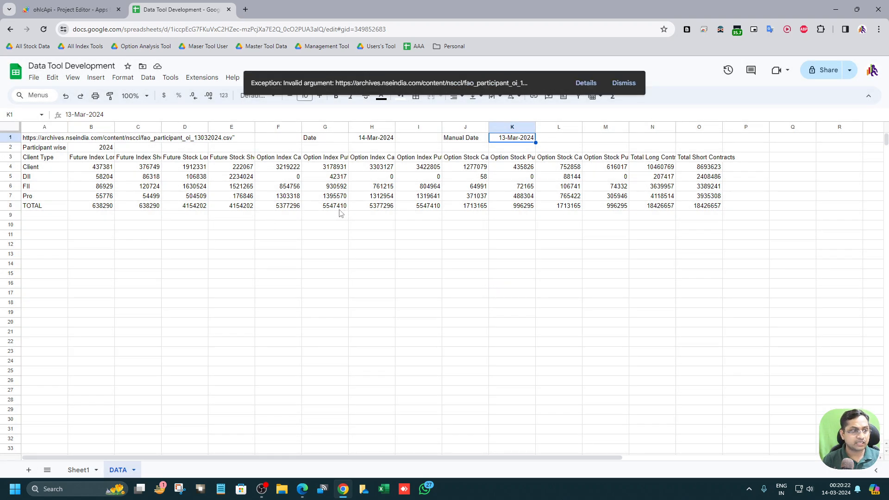
pyautogui.click(627, 87)
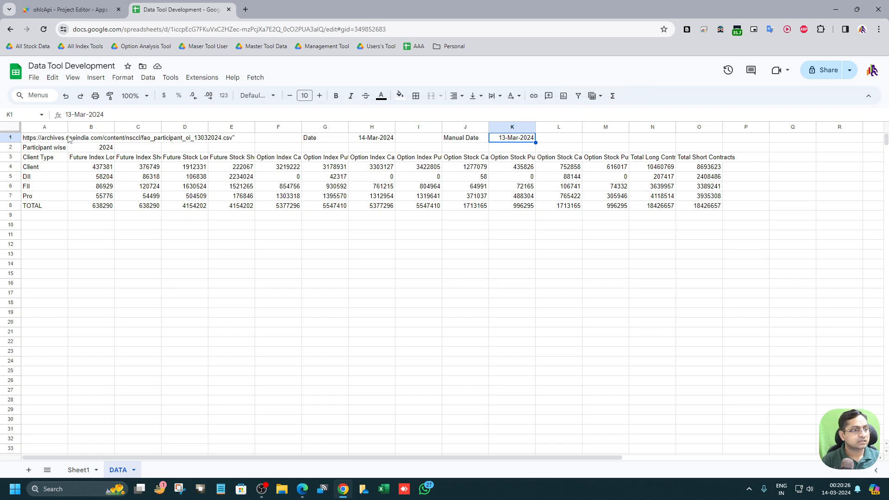
# Step: Remove the trailing quote from the end of the A1 link formula
pyautogui.click(94, 139)
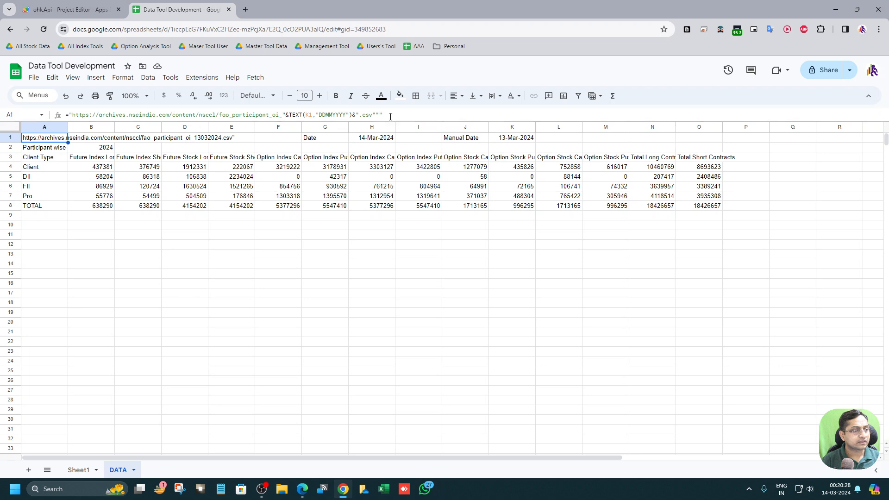
pyautogui.click(469, 117)
pyautogui.press('BackSpace')
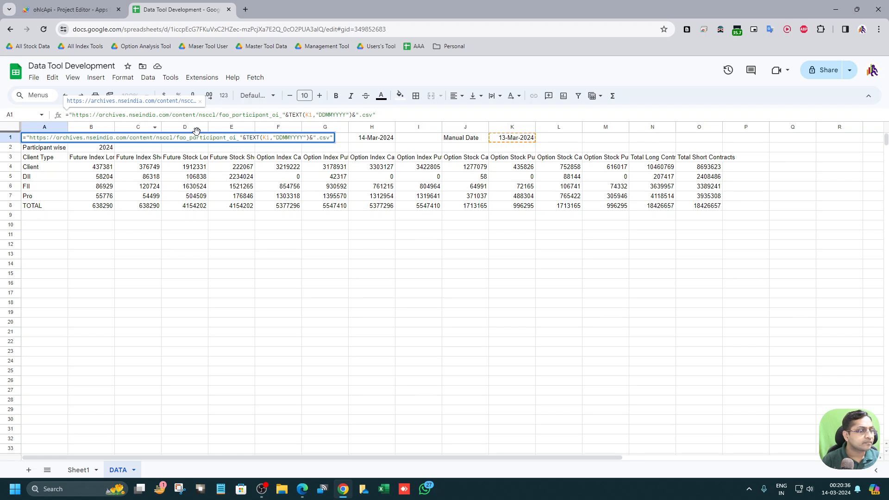
pyautogui.click(244, 138)
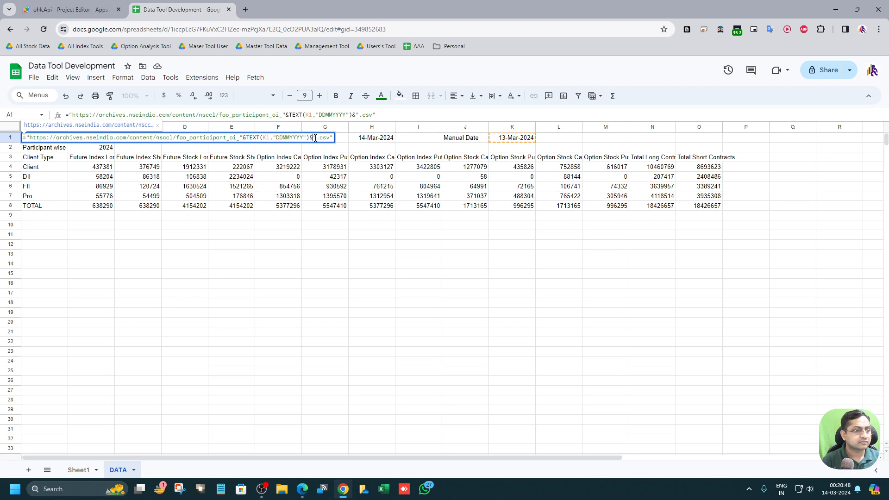
pyautogui.click(339, 141)
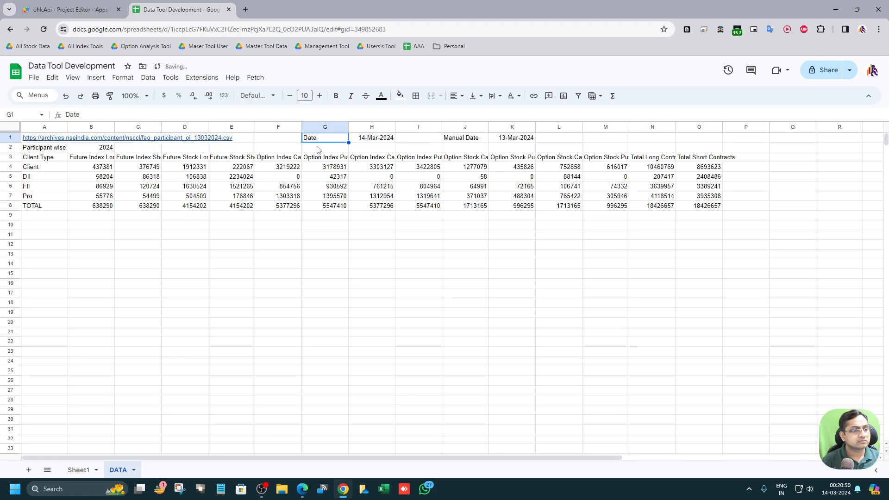
# Step: Open the A1 link in a new tab to test the download, then close that tab
pyautogui.click(40, 140)
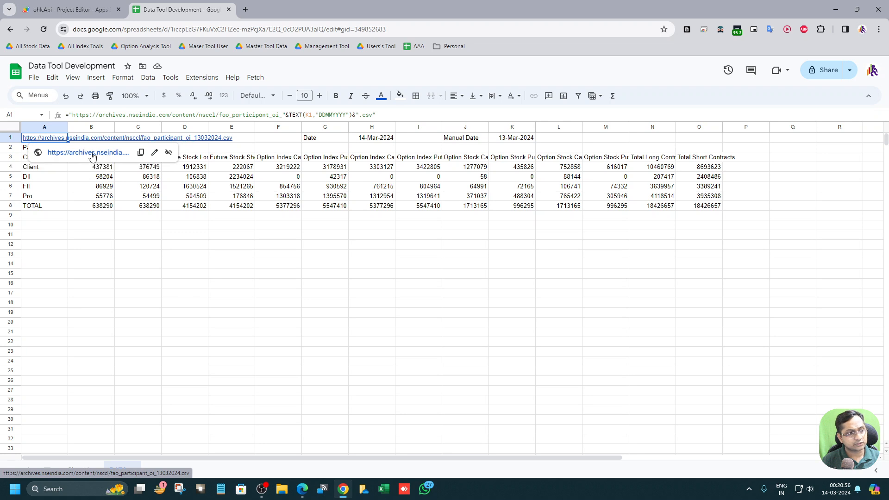
pyautogui.click(90, 153)
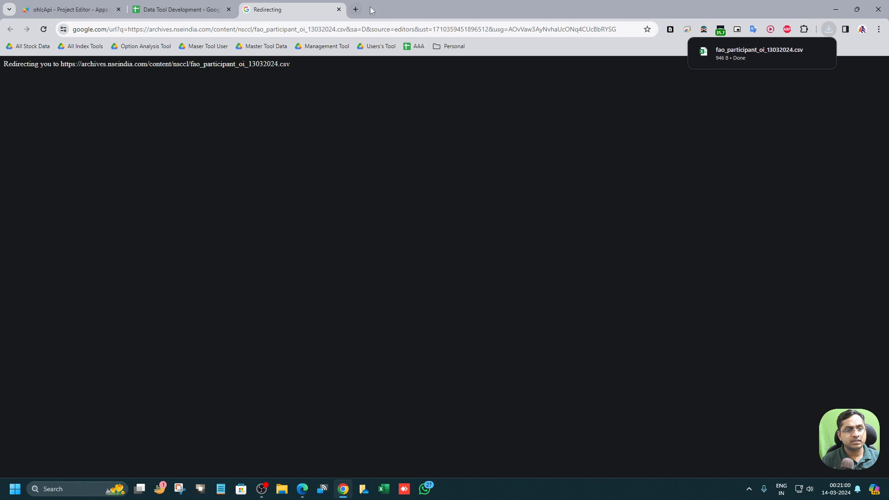
pyautogui.click(339, 10)
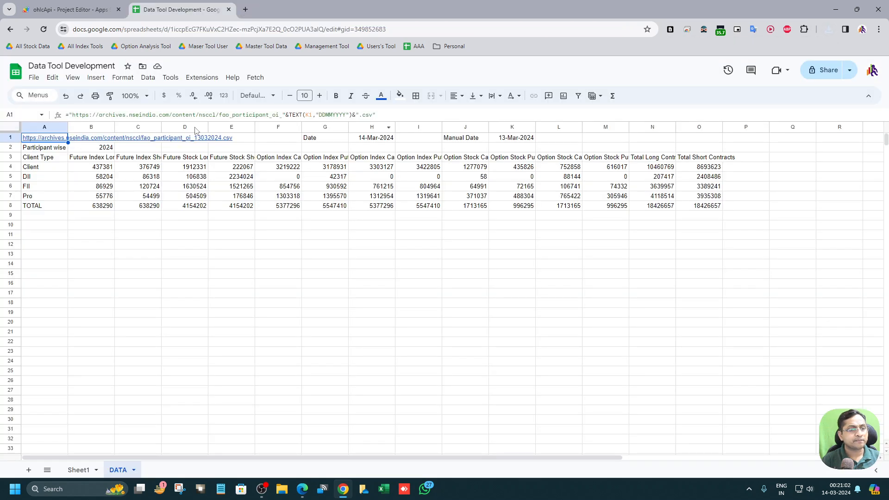
# Step: Run the Fetch import script with start column number 1
pyautogui.click(255, 78)
pyautogui.click(254, 95)
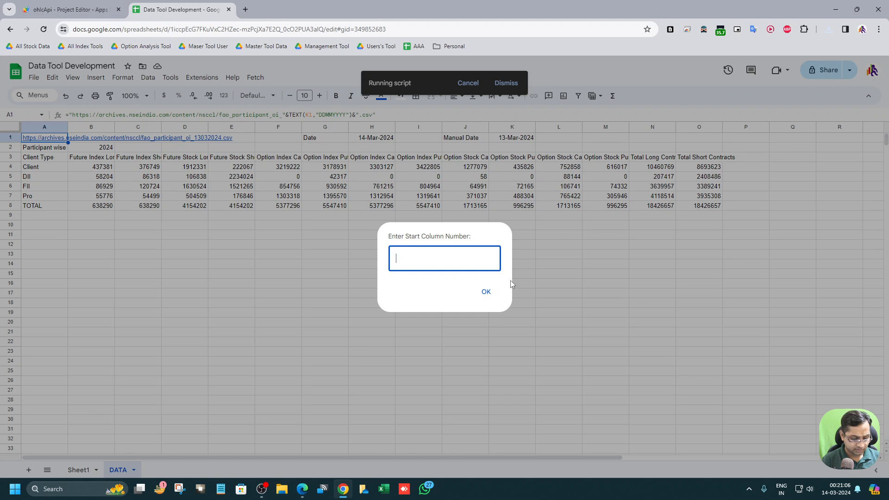
pyautogui.write('1')
pyautogui.press('Return')
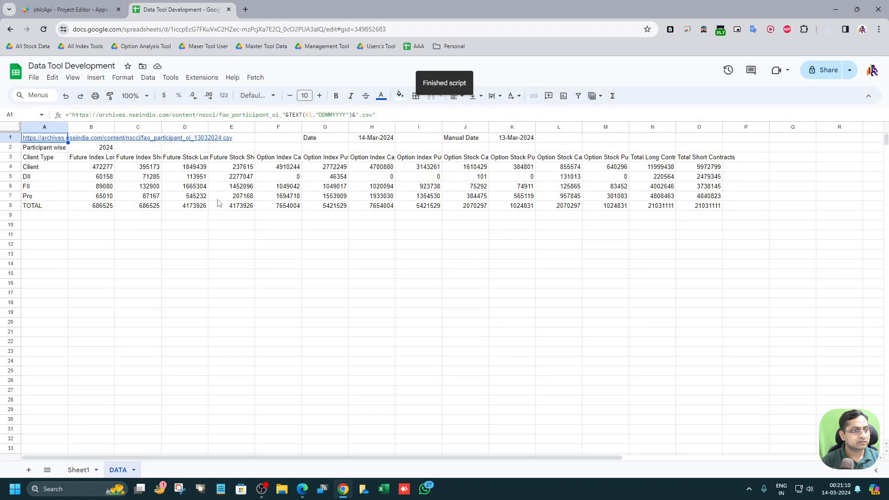
# Step: Review the date cells in row 1 and the link formula in A1
pyautogui.click(210, 197)
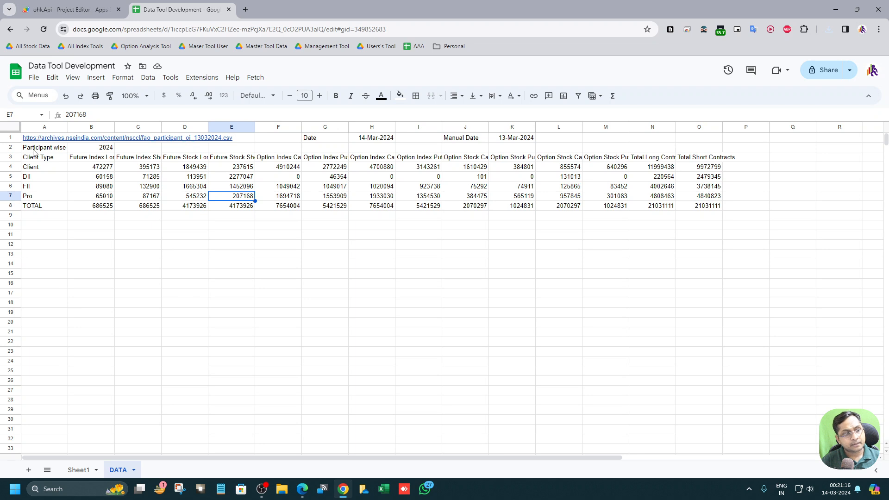
pyautogui.click(334, 139)
pyautogui.hotkey('shift', 'Right')
pyautogui.hotkey('shift', 'Right')
pyautogui.hotkey('shift', 'Right')
pyautogui.hotkey('shift', 'Right')
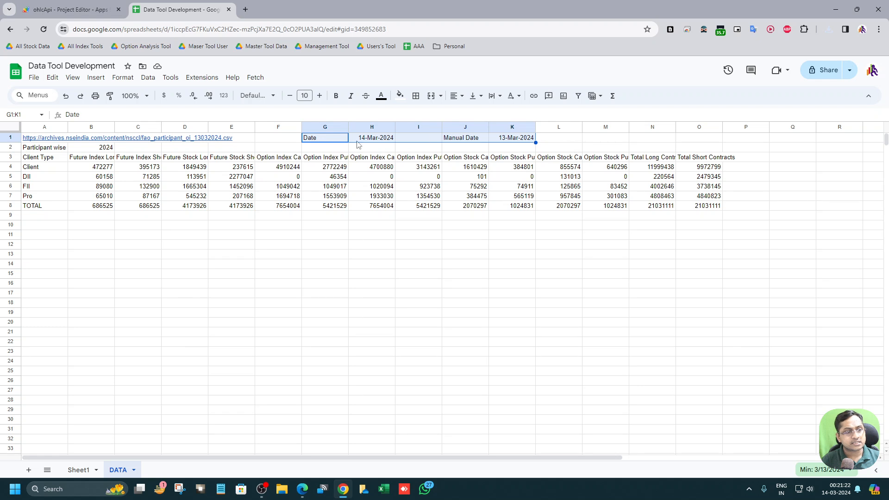
pyautogui.click(49, 139)
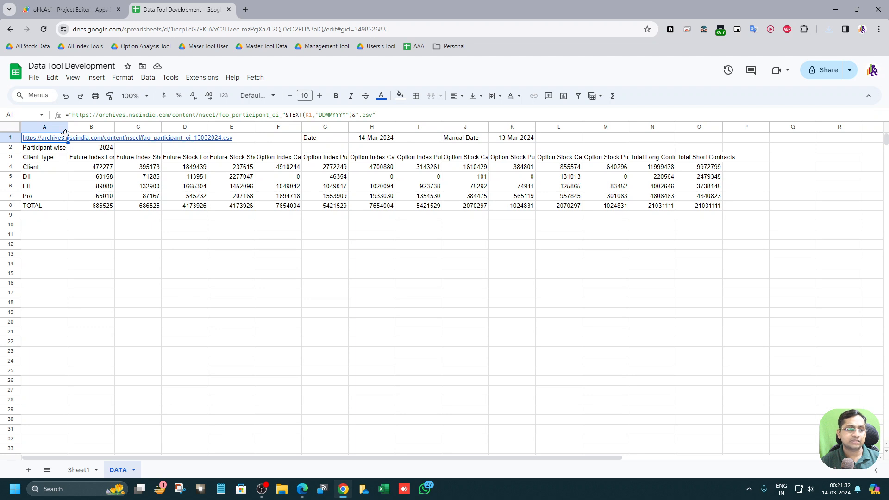
# Step: Add a dropdown in N1 with the options Auto and Manual, and select Auto
pyautogui.click(648, 142)
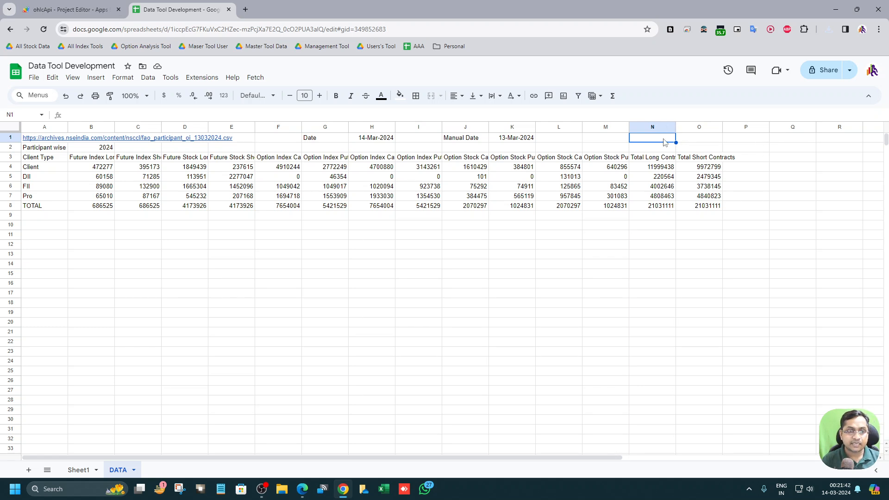
pyautogui.write('@')
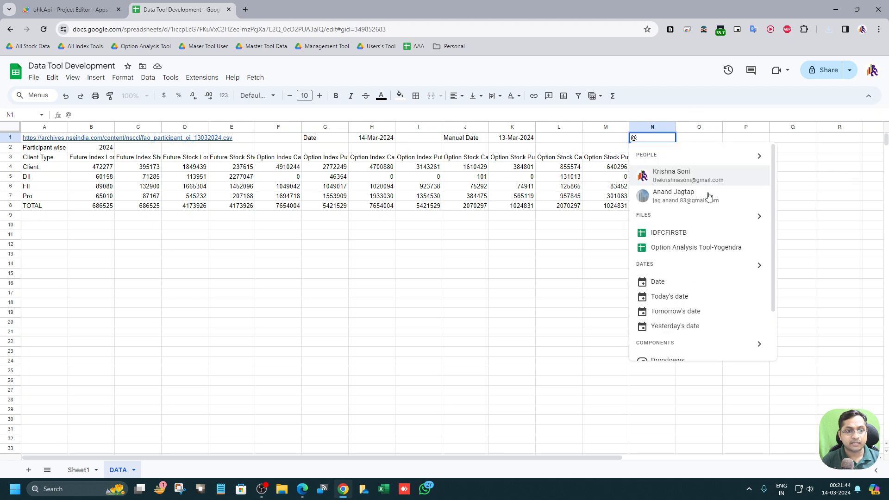
pyautogui.click(667, 305)
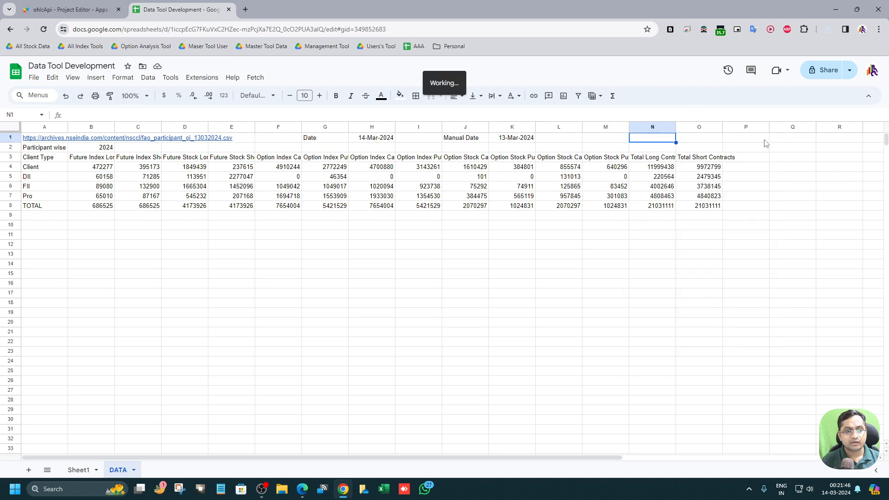
pyautogui.moveTo(805, 208); pyautogui.dragTo(780, 208)
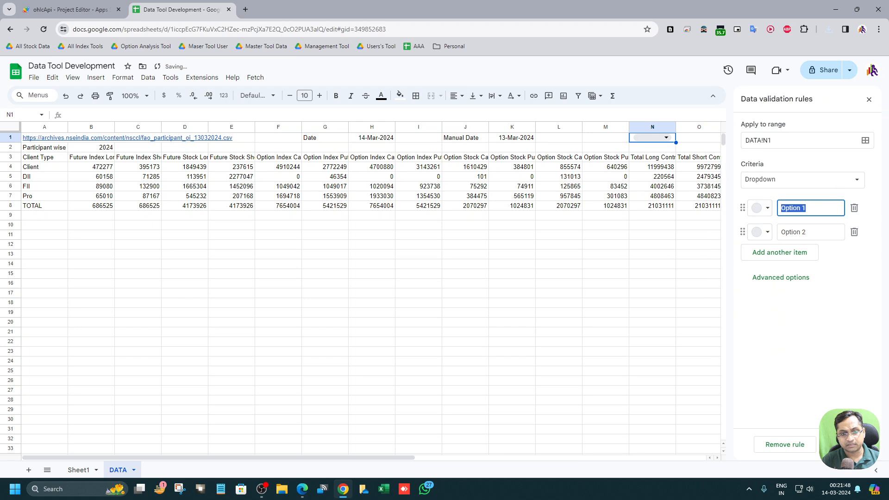
pyautogui.write('Auto')
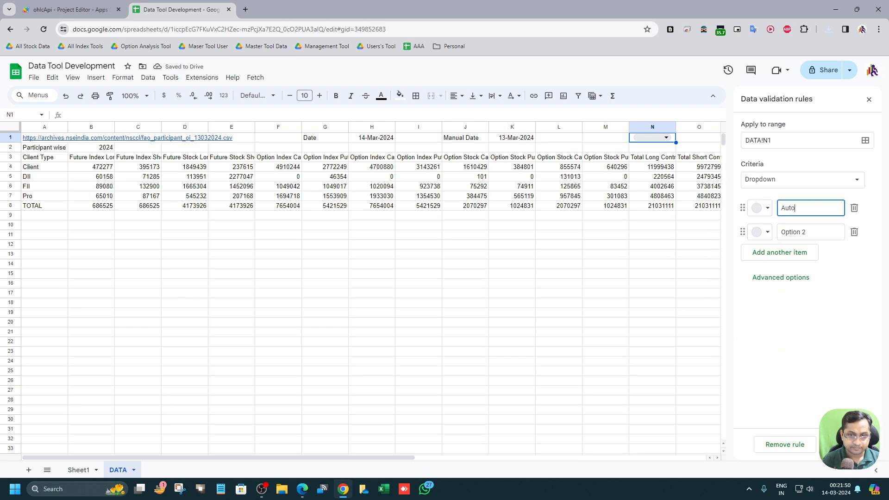
pyautogui.press('Return')
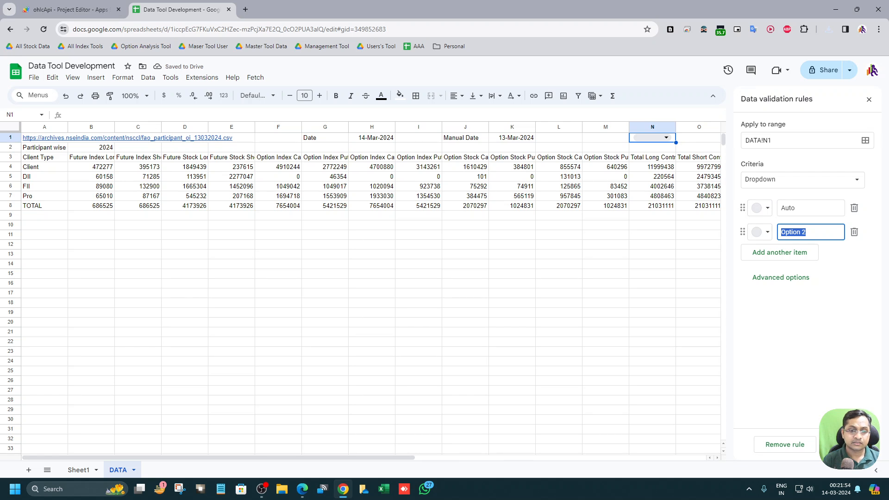
pyautogui.write('Manual')
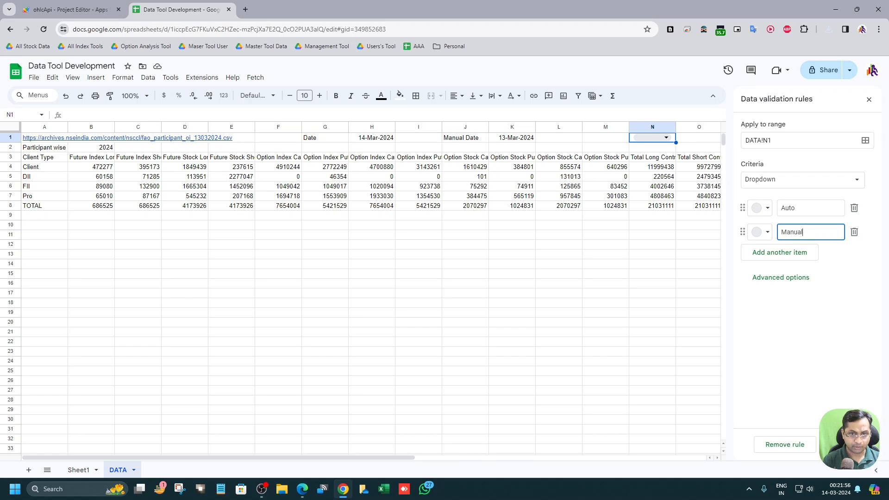
pyautogui.click(792, 335)
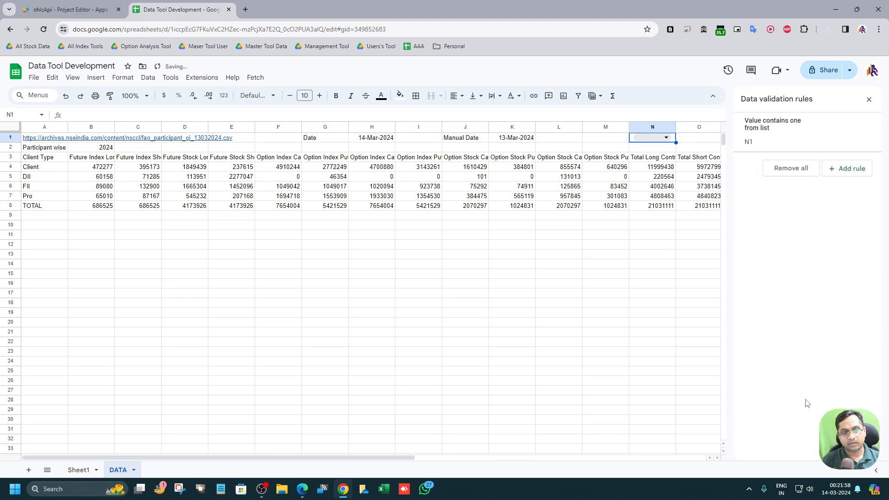
pyautogui.click(666, 138)
pyautogui.click(652, 152)
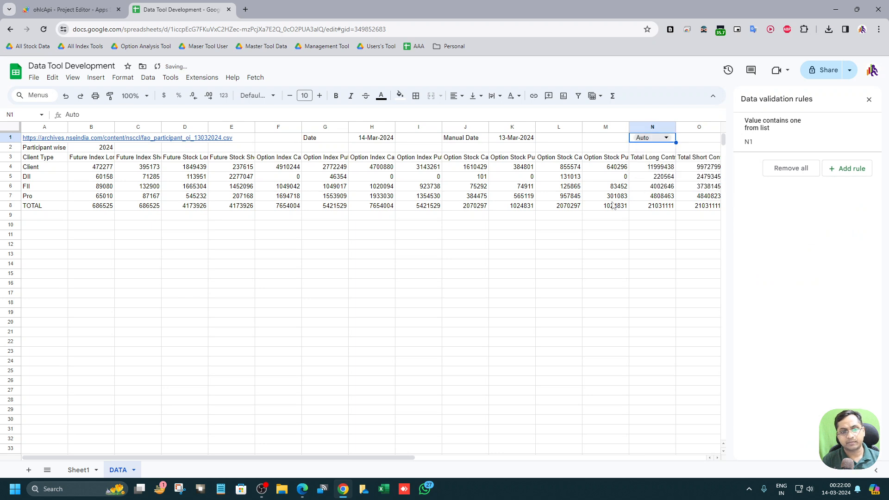
# Step: Switch the N1 dropdown to Manual
pyautogui.click(585, 217)
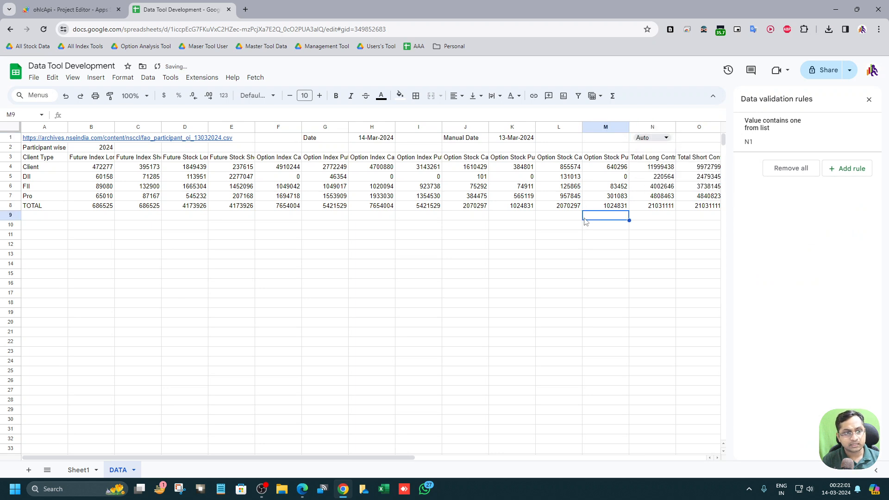
pyautogui.click(635, 139)
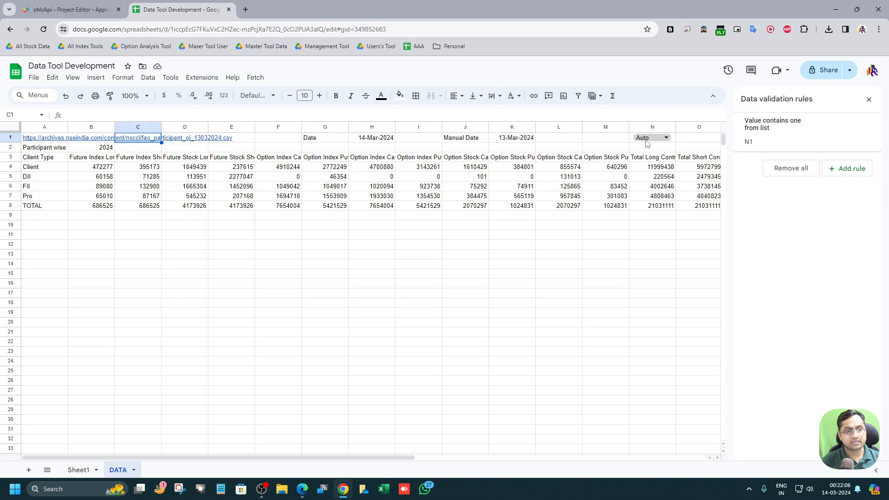
pyautogui.doubleClick(661, 139)
pyautogui.click(652, 166)
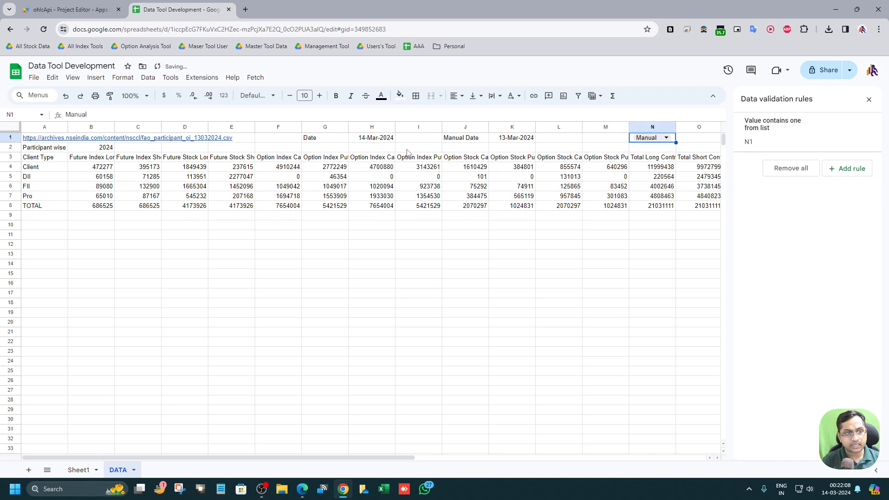
# Step: Wrap the A1 link formula in an IF that checks whether N1 equals "Manual"
pyautogui.click(389, 140)
pyautogui.click(58, 138)
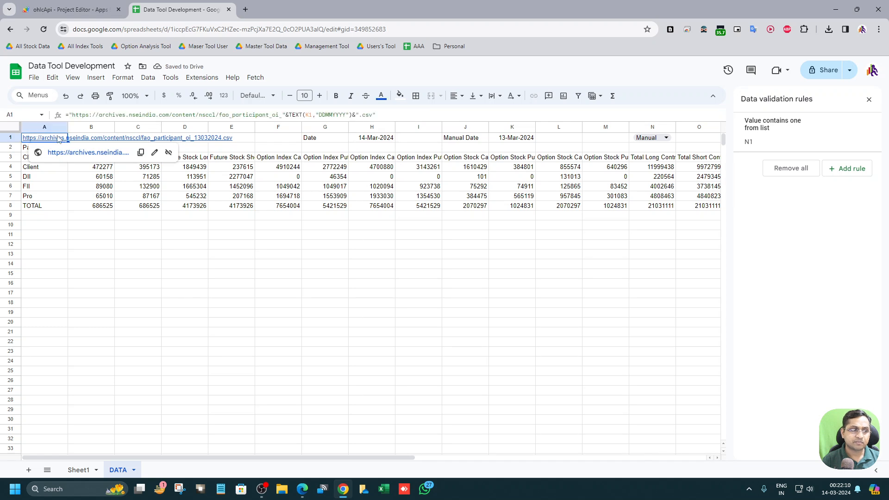
pyautogui.click(69, 114)
pyautogui.write('IF')
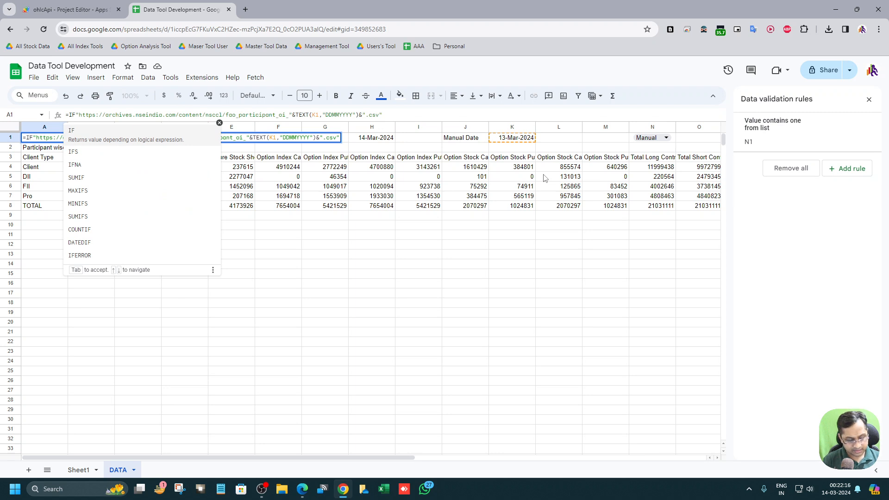
pyautogui.write('(')
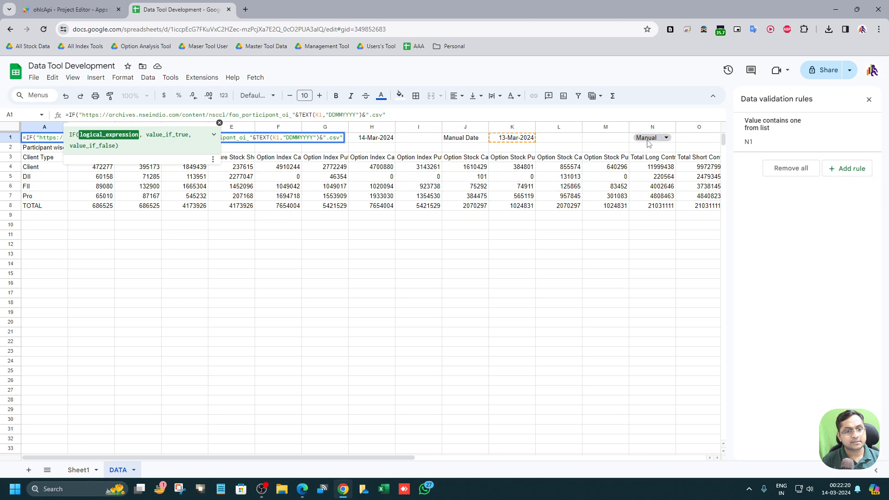
pyautogui.click(635, 139)
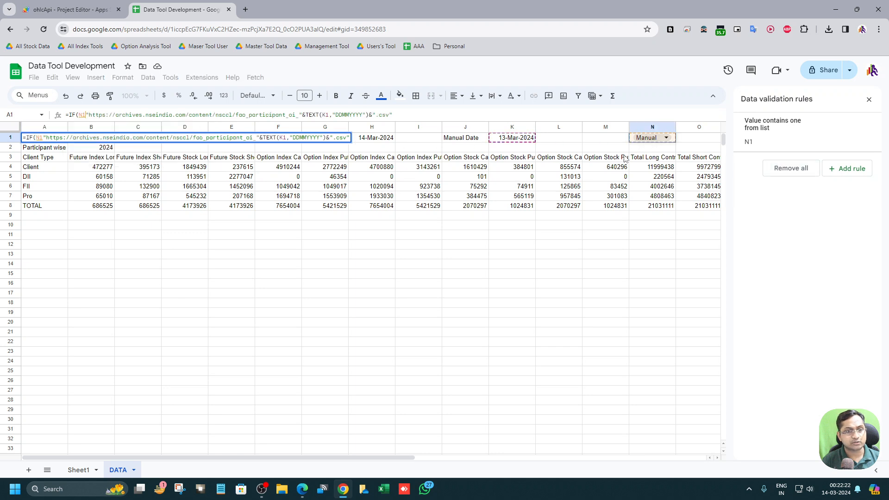
pyautogui.write('=""')
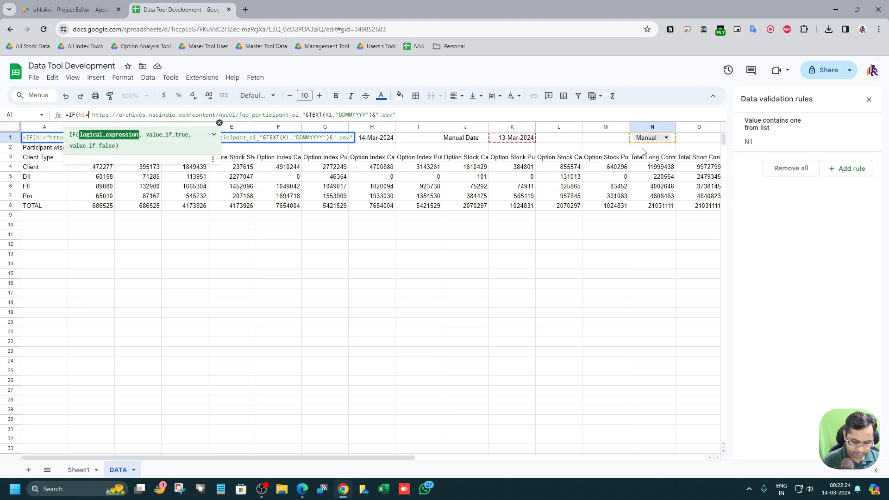
pyautogui.write('Auto')
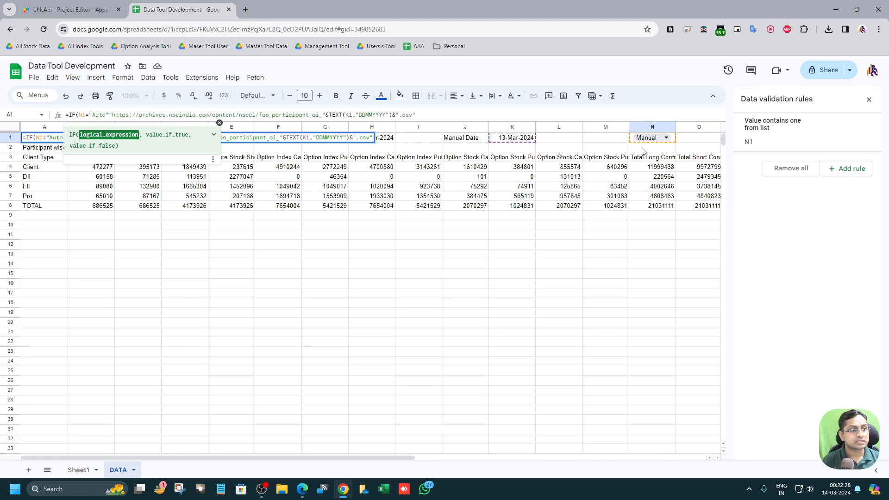
pyautogui.write(',')
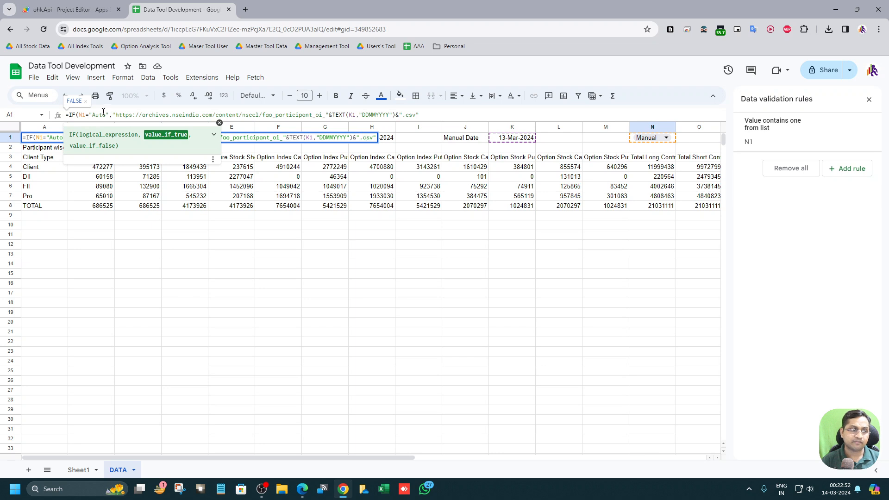
pyautogui.moveTo(106, 115); pyautogui.dragTo(91, 114)
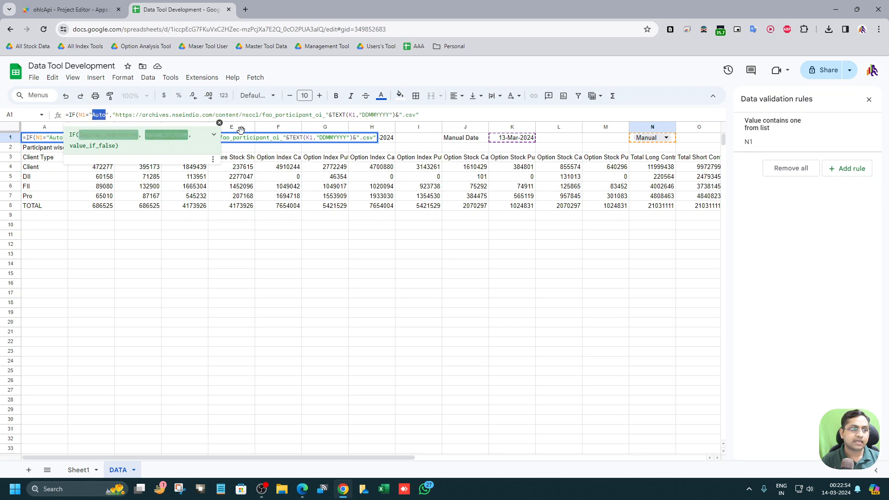
pyautogui.write('Manual')
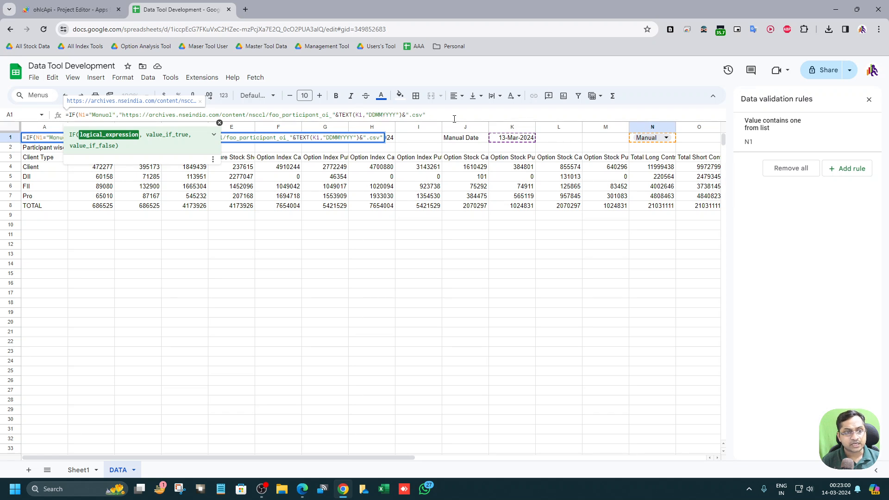
# Step: Add a copy of the link as the IF's false value, building its date from H1 instead of K1
pyautogui.click(453, 113)
pyautogui.write(',')
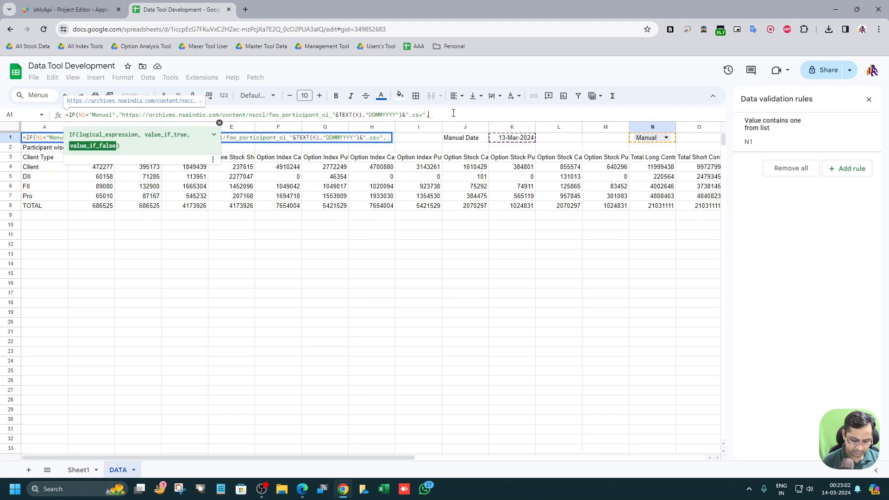
pyautogui.moveTo(426, 114); pyautogui.dragTo(119, 115)
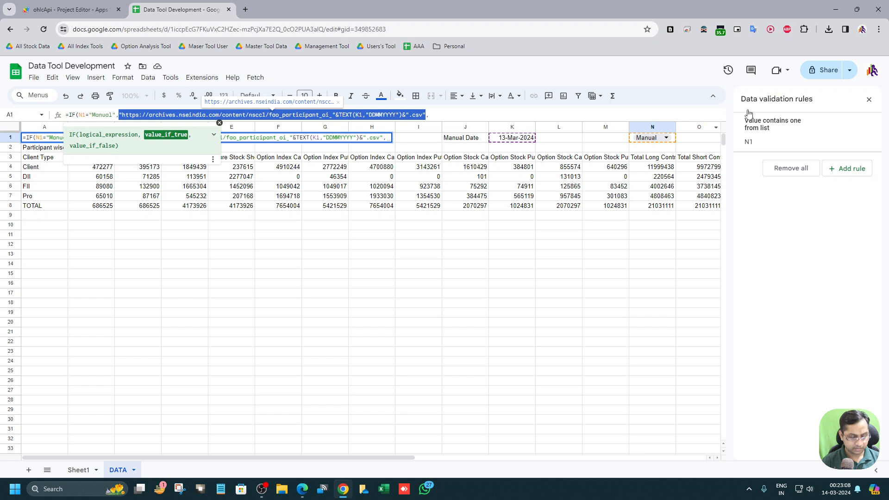
pyautogui.hotkey('ctrl', 'c')
pyautogui.click(392, 138)
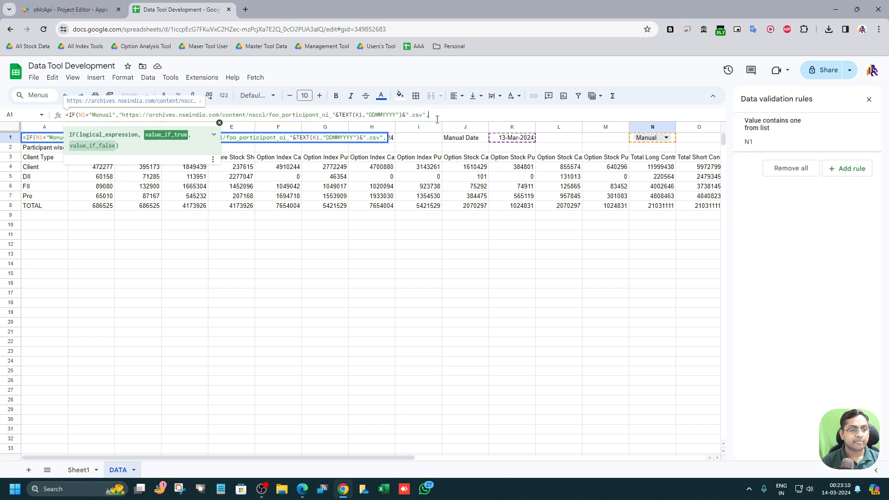
pyautogui.hotkey('ctrl', 'v')
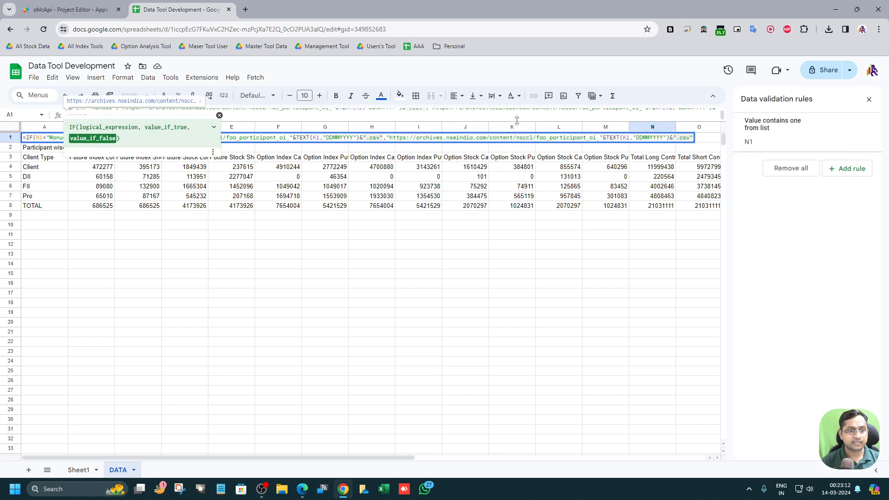
pyautogui.moveTo(513, 121); pyautogui.dragTo(513, 201)
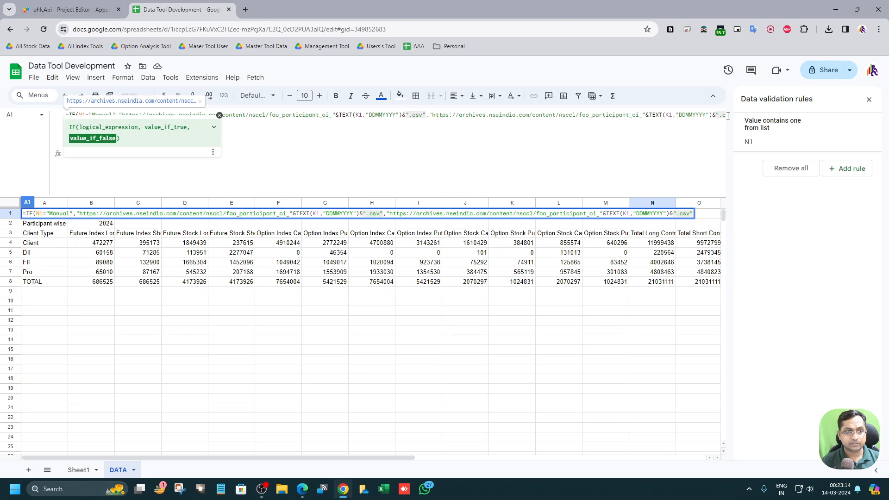
pyautogui.click(868, 99)
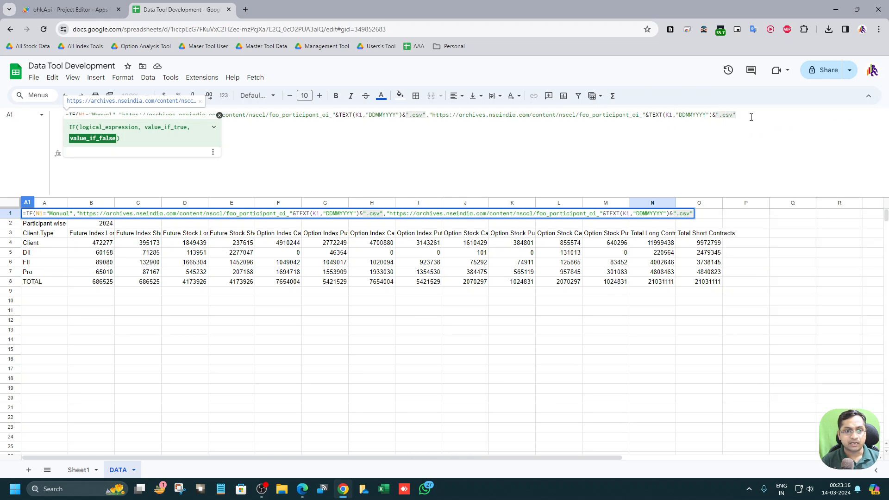
pyautogui.click(669, 116)
pyautogui.press('BackSpace')
pyautogui.write('H')
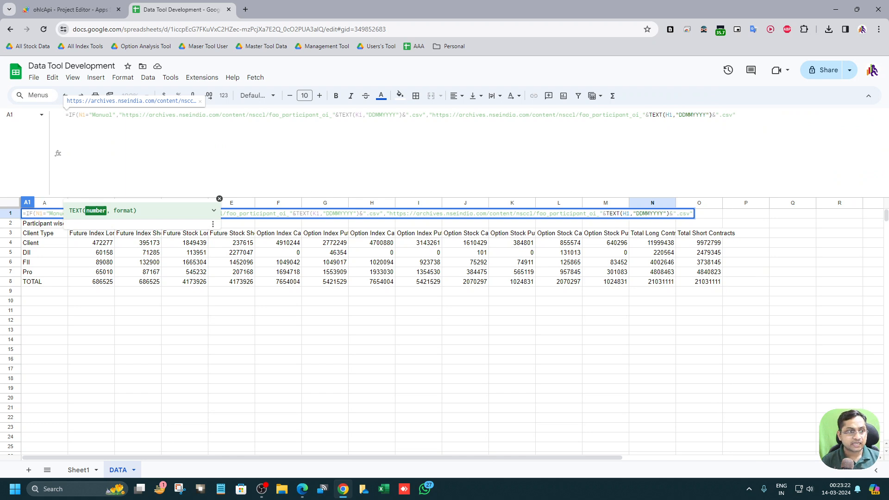
pyautogui.press('Return')
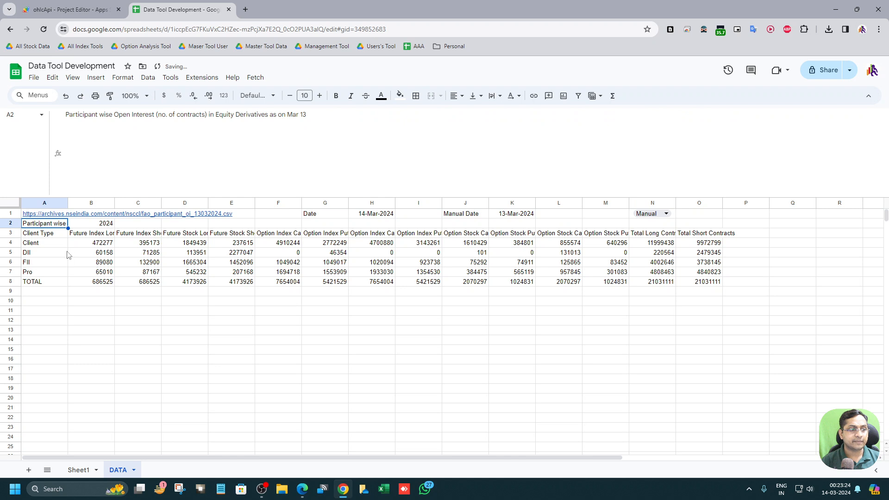
# Step: Toggle the N1 dropdown between Auto and Manual several times to test how the A1 link switches
pyautogui.click(519, 216)
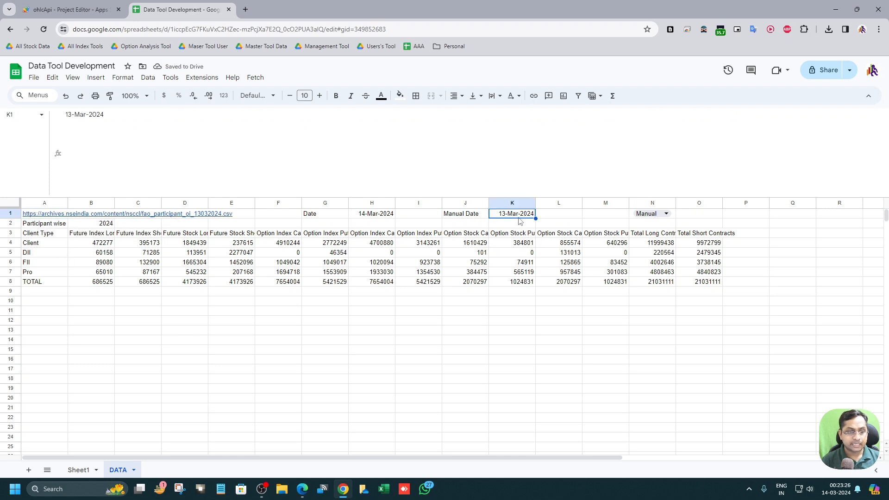
pyautogui.click(659, 215)
pyautogui.click(642, 227)
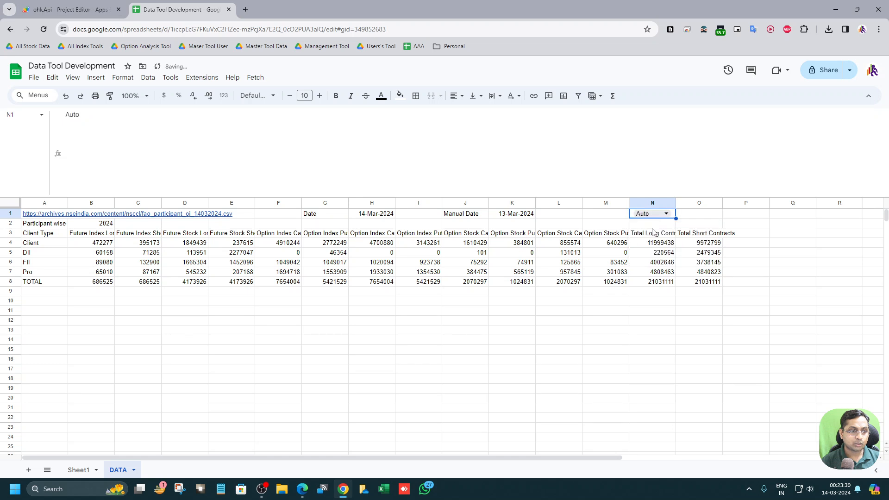
pyautogui.click(46, 216)
pyautogui.click(649, 217)
pyautogui.click(650, 216)
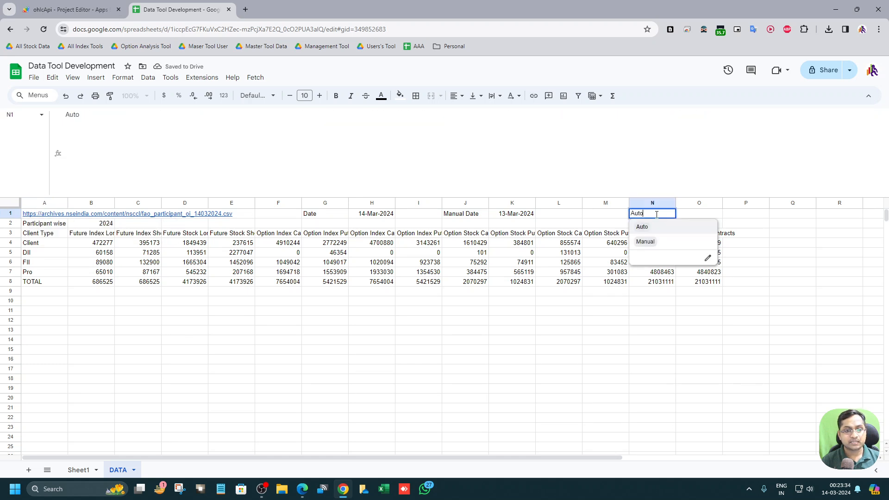
pyautogui.click(656, 240)
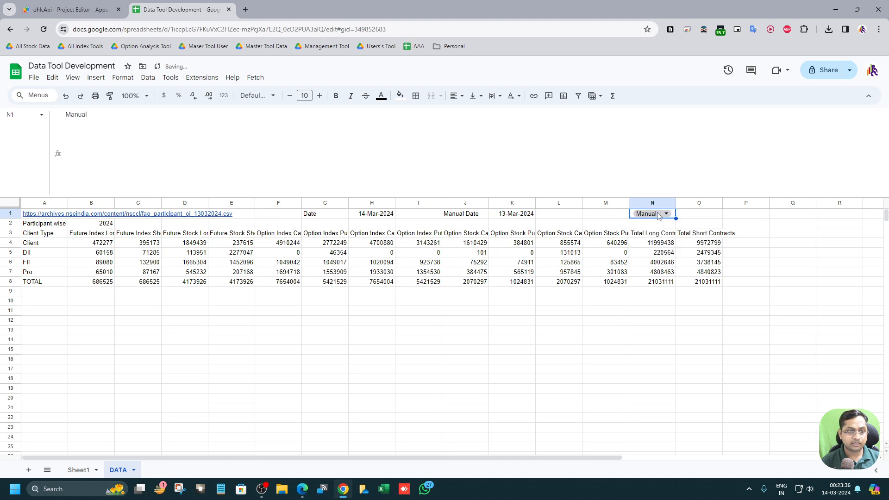
pyautogui.click(656, 216)
pyautogui.click(652, 227)
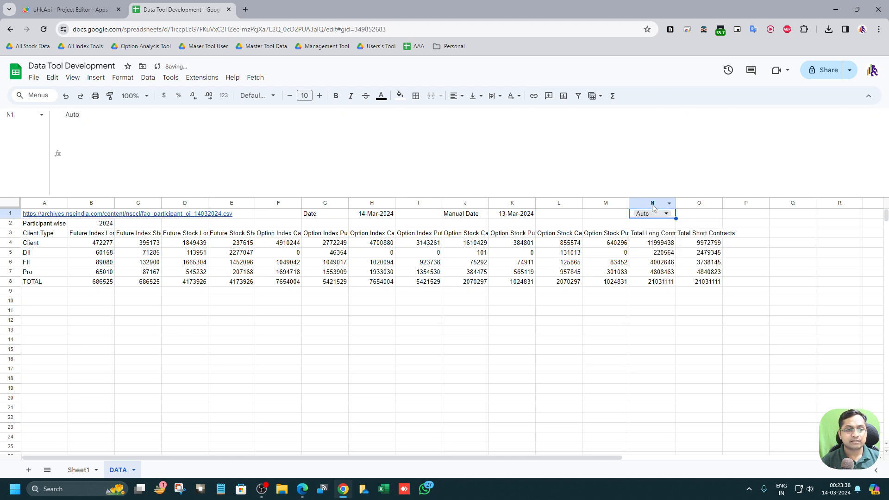
pyautogui.click(651, 216)
pyautogui.click(653, 244)
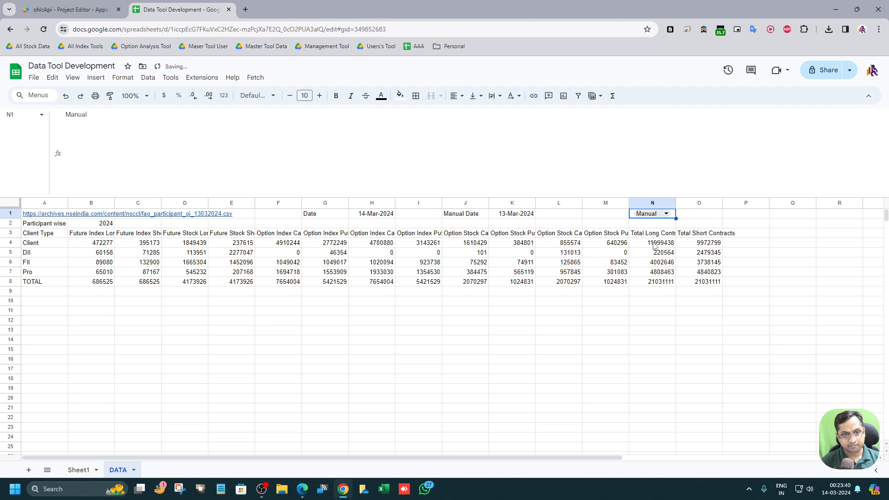
# Step: Change the manual date in K1 to 14-Mar-2024 and back to 13-Mar-2024 with the date picker
pyautogui.doubleClick(517, 214)
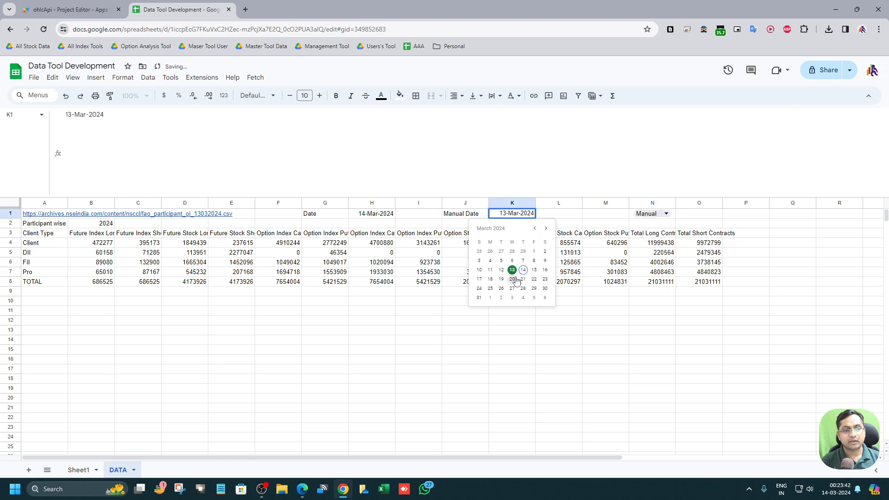
pyautogui.click(522, 270)
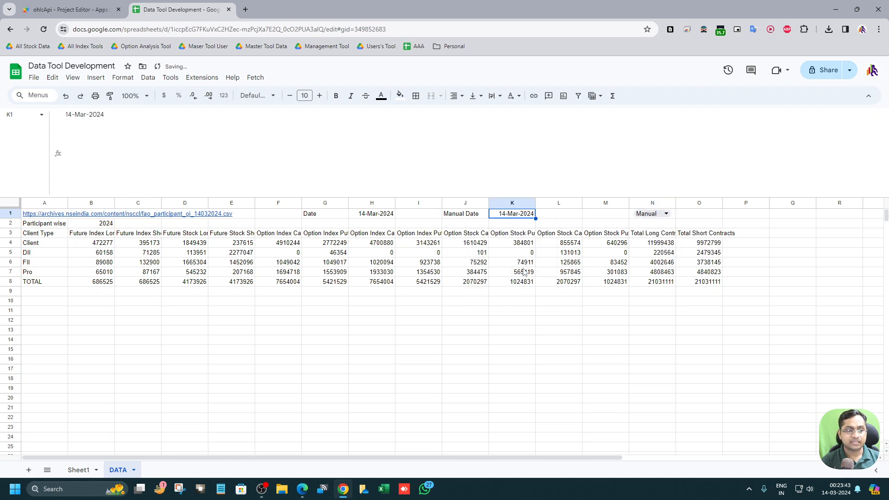
pyautogui.doubleClick(533, 214)
pyautogui.click(512, 270)
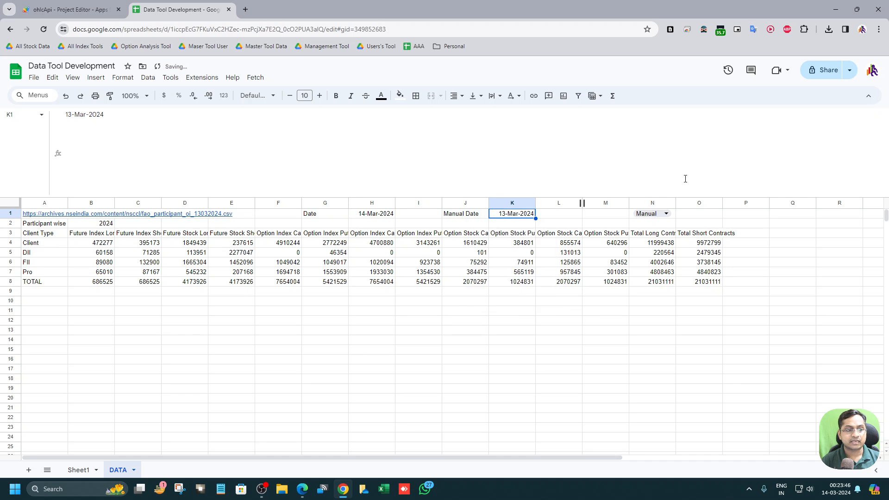
# Step: Set the N1 dropdown to Auto and pick 12-Mar-2024 as the manual date in K1
pyautogui.doubleClick(658, 214)
pyautogui.click(659, 226)
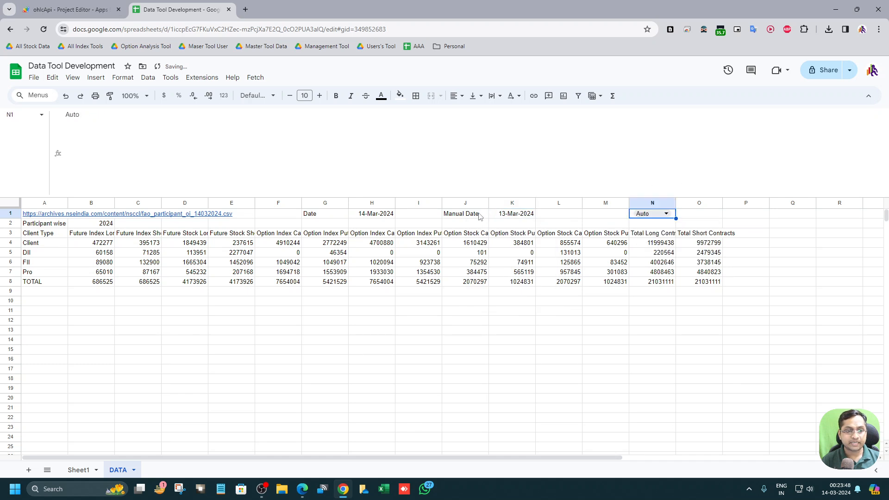
pyautogui.click(506, 216)
pyautogui.doubleClick(506, 215)
pyautogui.click(501, 270)
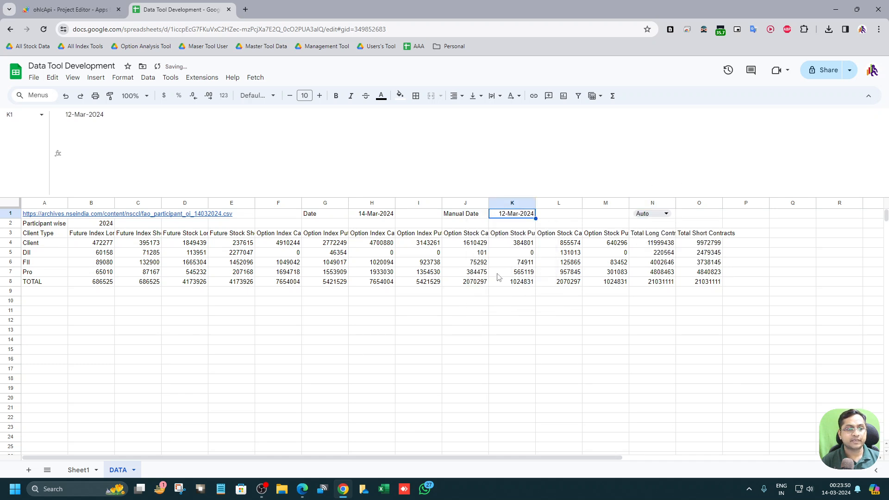
pyautogui.click(637, 218)
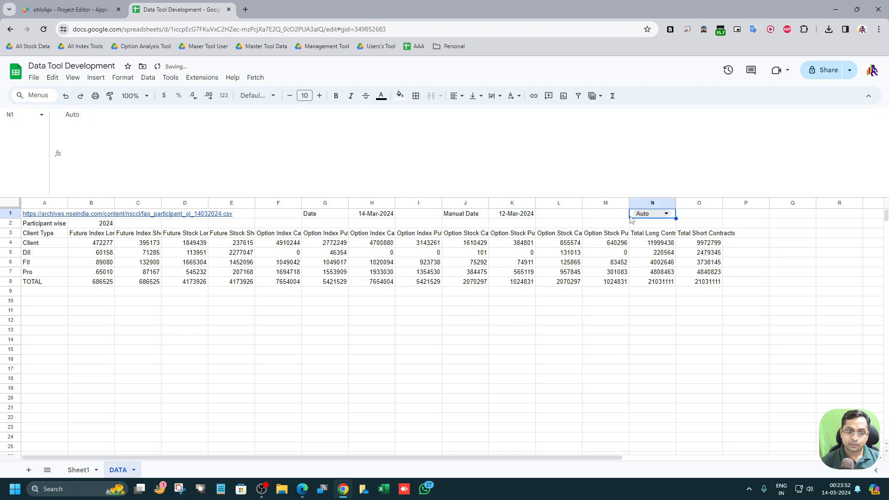
pyautogui.moveTo(656, 195); pyautogui.dragTo(681, 121)
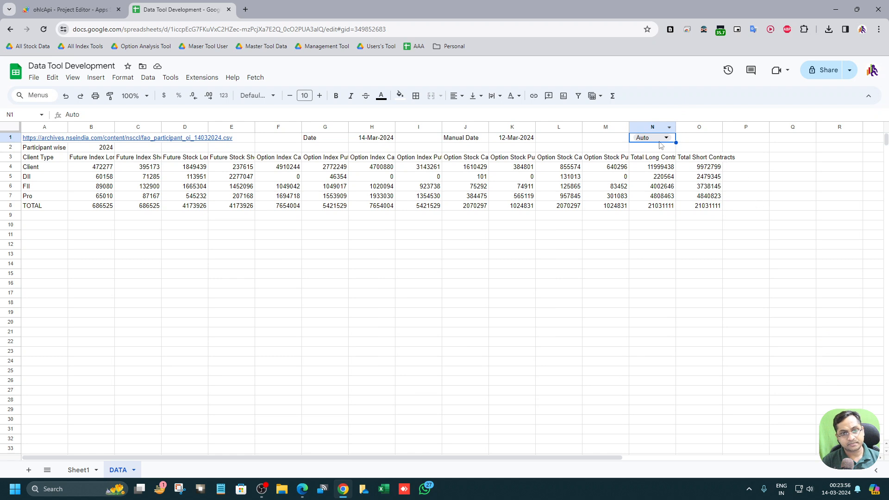
pyautogui.click(609, 138)
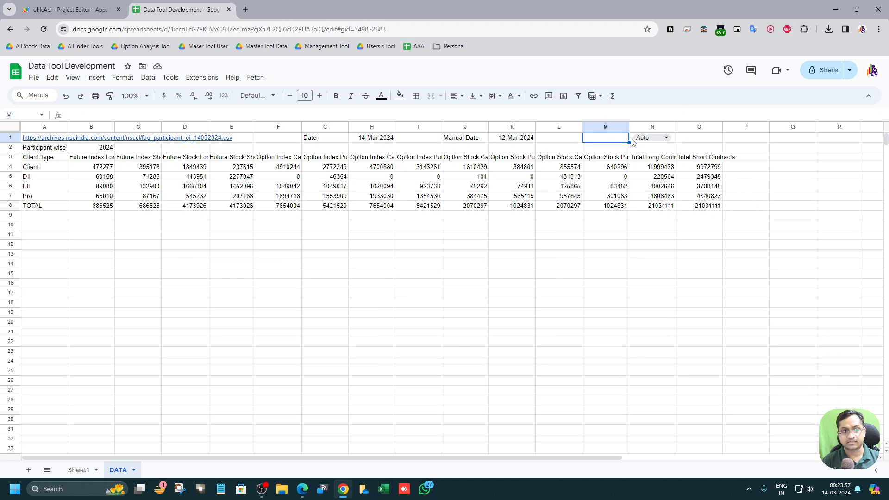
pyautogui.click(696, 138)
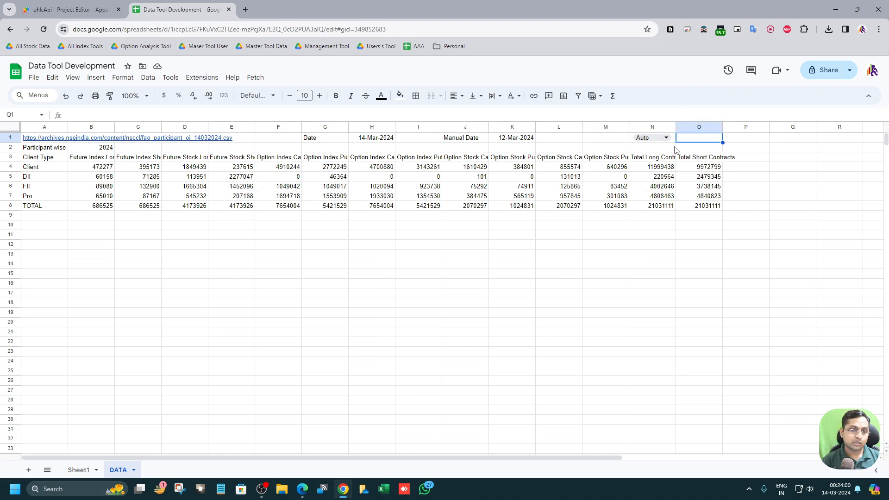
pyautogui.click(673, 141)
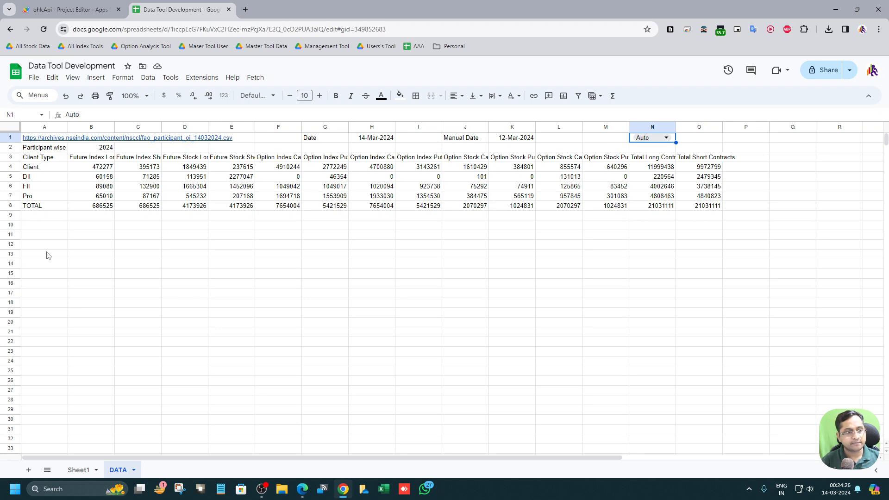
pyautogui.click(48, 235)
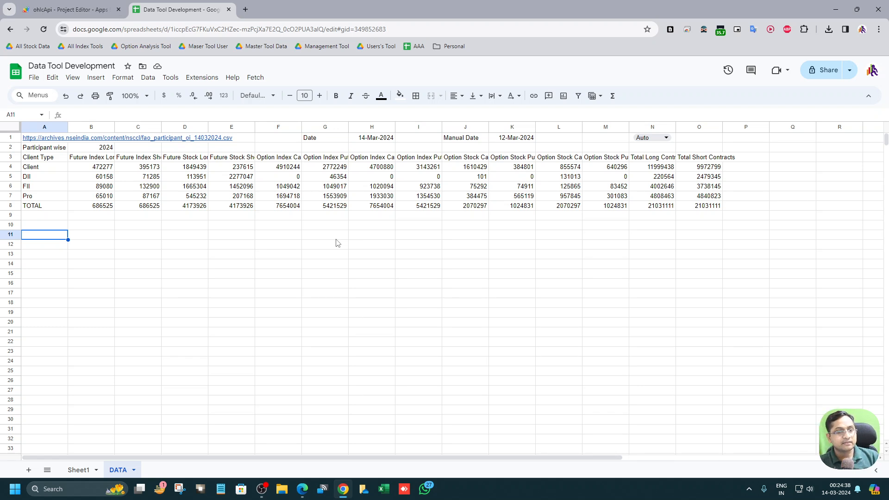
pyautogui.click(633, 141)
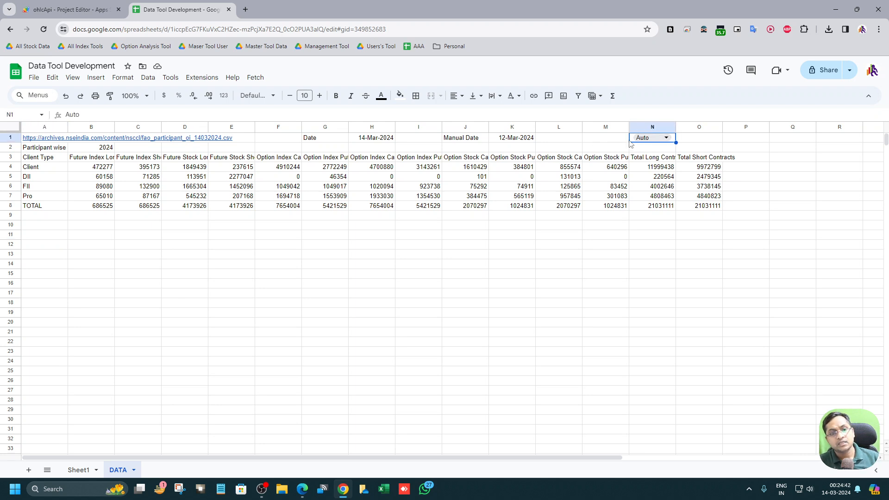
pyautogui.click(82, 237)
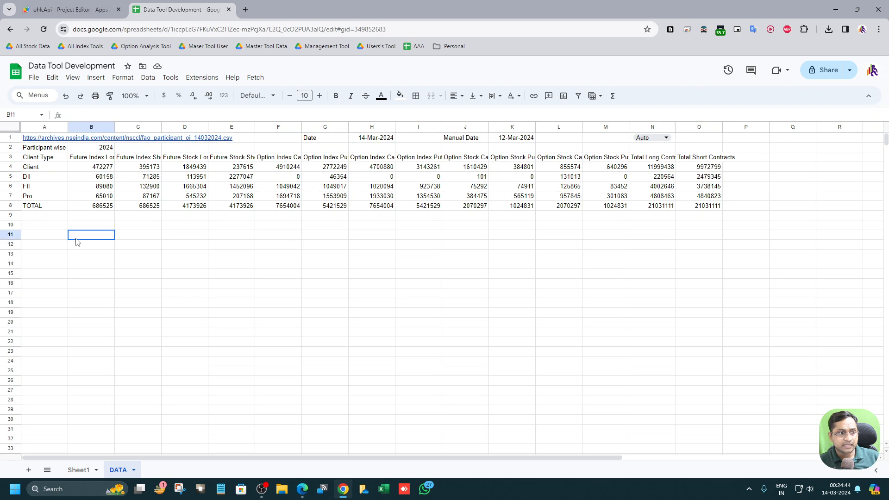
pyautogui.write('=I')
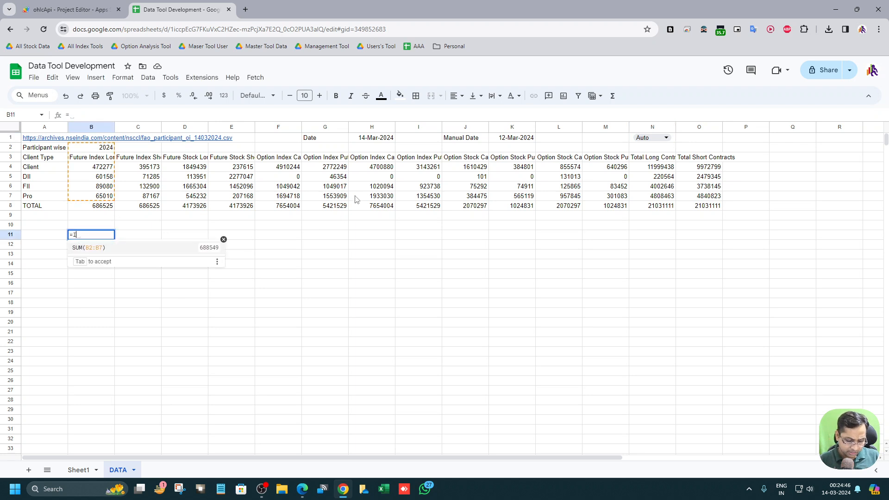
pyautogui.write('F(')
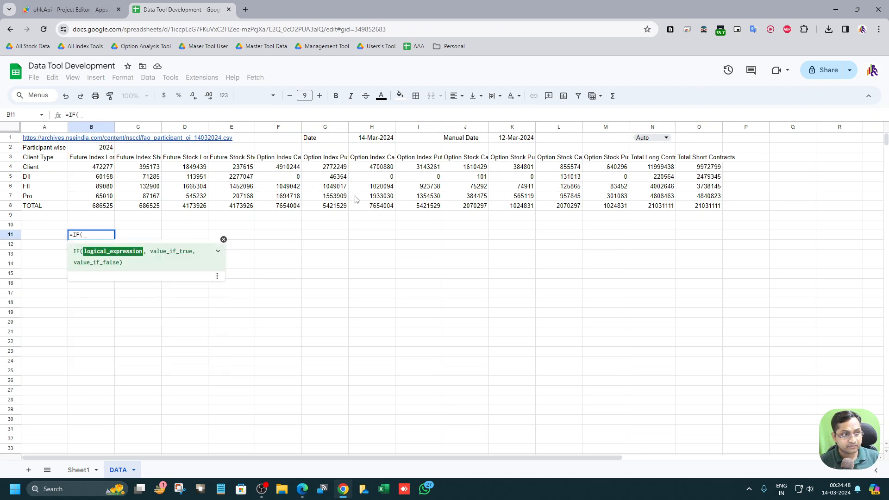
pyautogui.write('TO')
pyautogui.press('Down')
pyautogui.press('Tab')
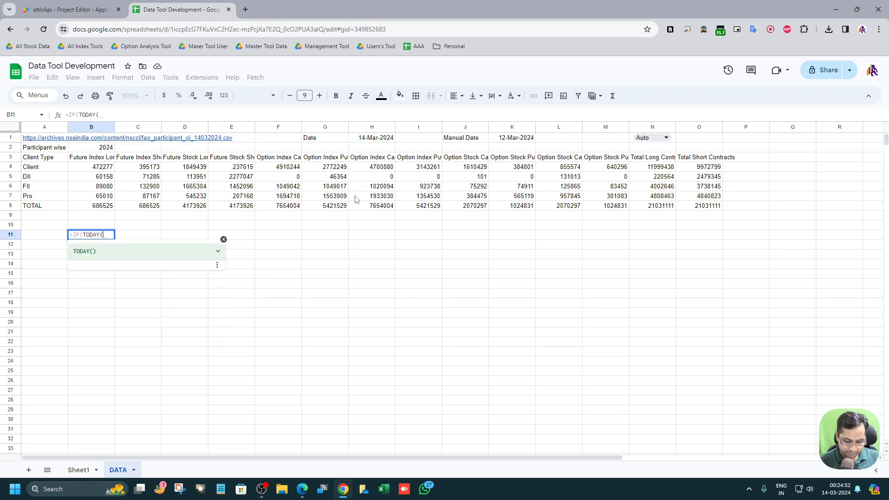
pyautogui.write(')')
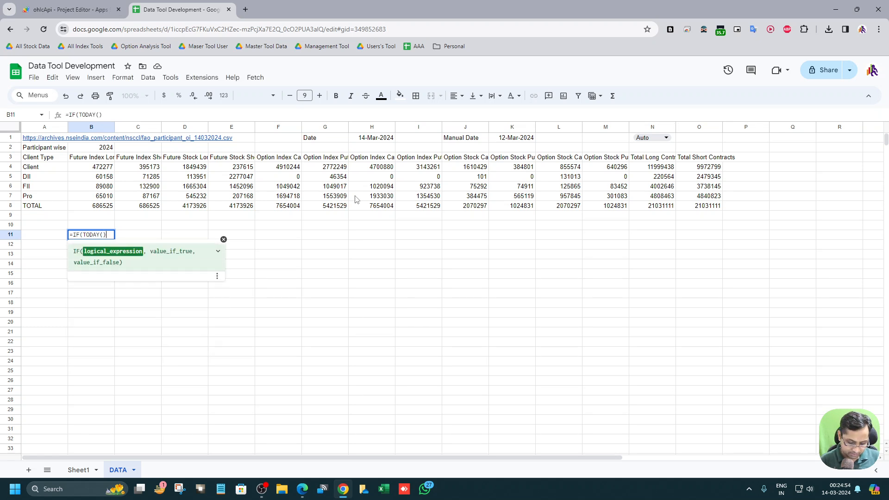
pyautogui.write('=')
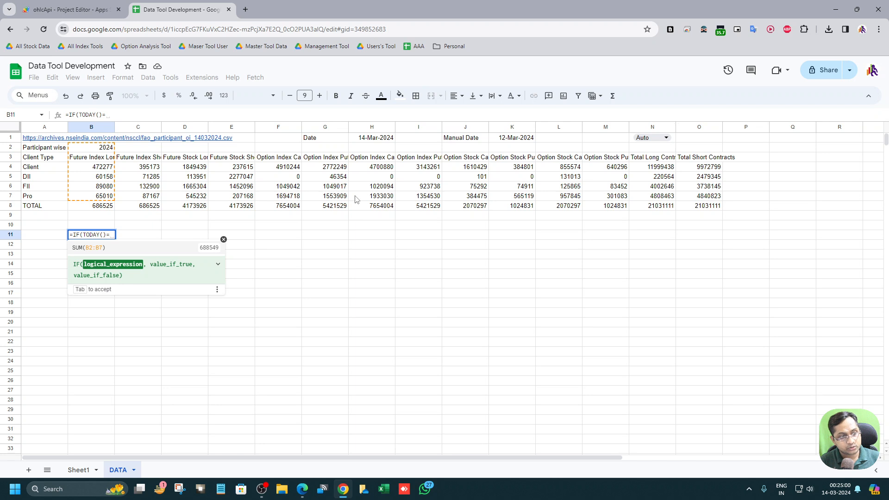
pyautogui.write('""')
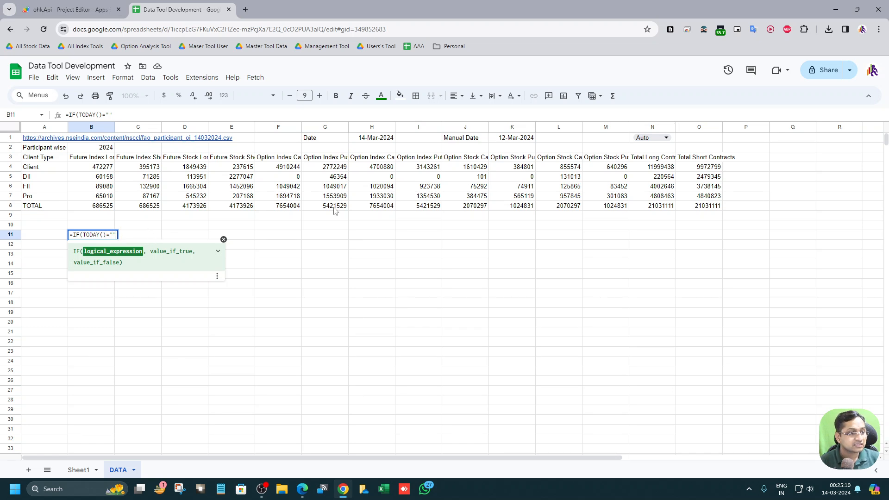
pyautogui.press('BackSpace')
pyautogui.press('BackSpace')
pyautogui.write('D')
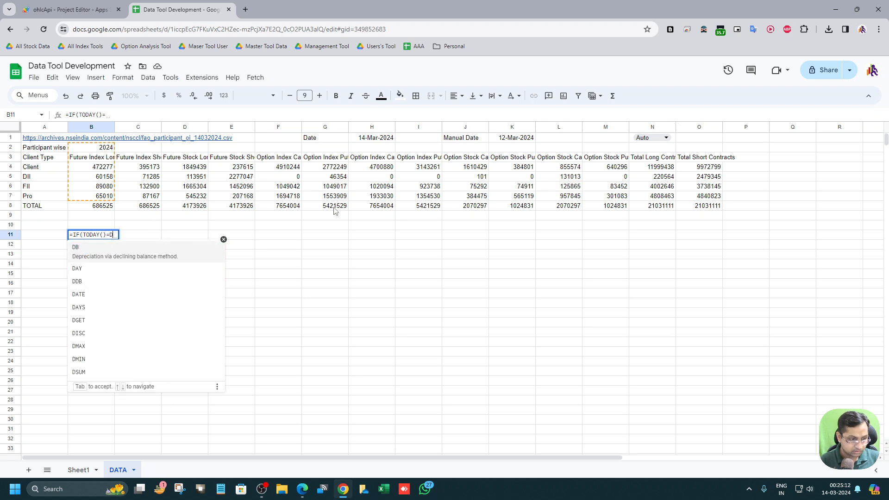
pyautogui.press('BackSpace')
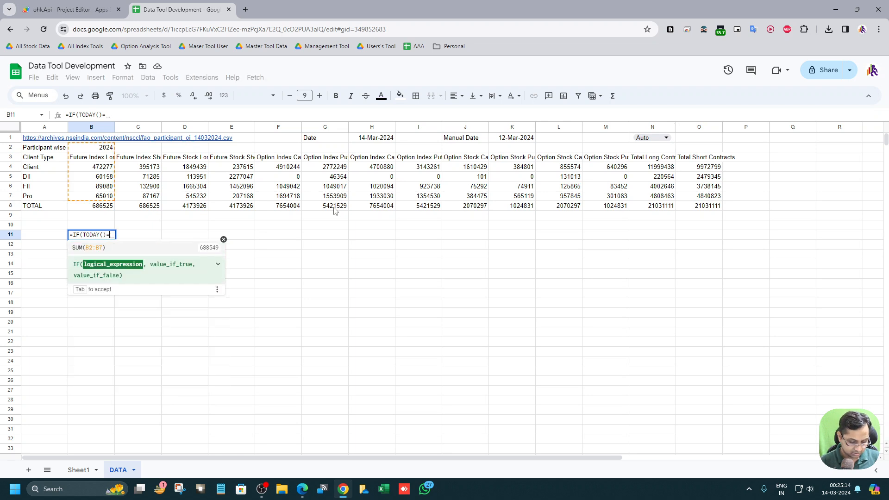
pyautogui.write('DA')
pyautogui.press('Tab')
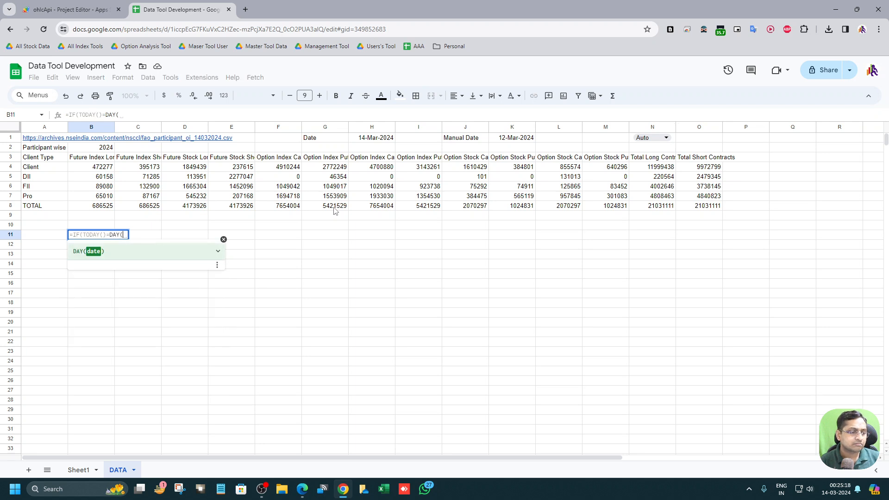
pyautogui.press('Escape')
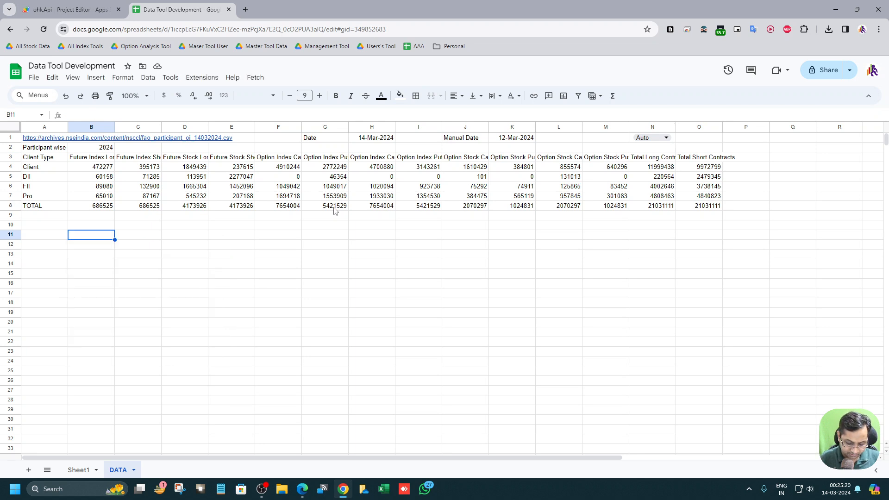
pyautogui.press('Right')
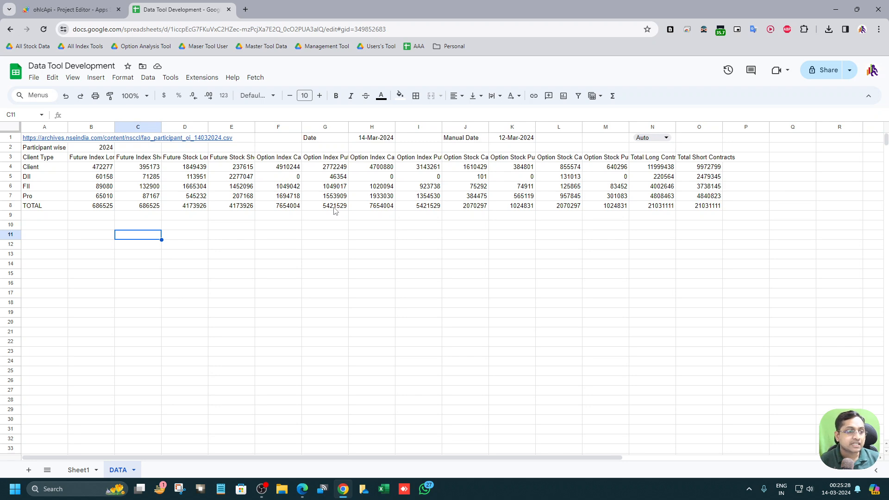
# Step: Switch to Edge and open the Nifty Option Analysis Tool-User spreadsheet from the bookmarks, then its DATA sheet
pyautogui.click(301, 491)
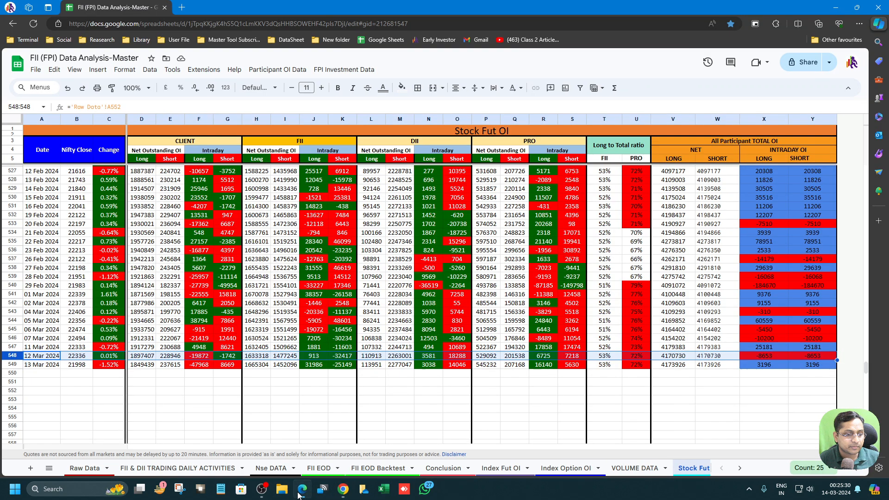
pyautogui.click(181, 7)
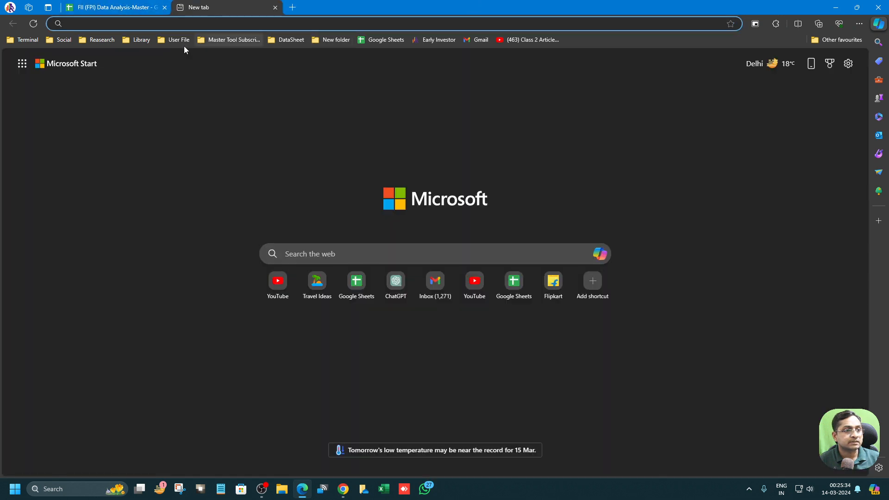
pyautogui.click(167, 40)
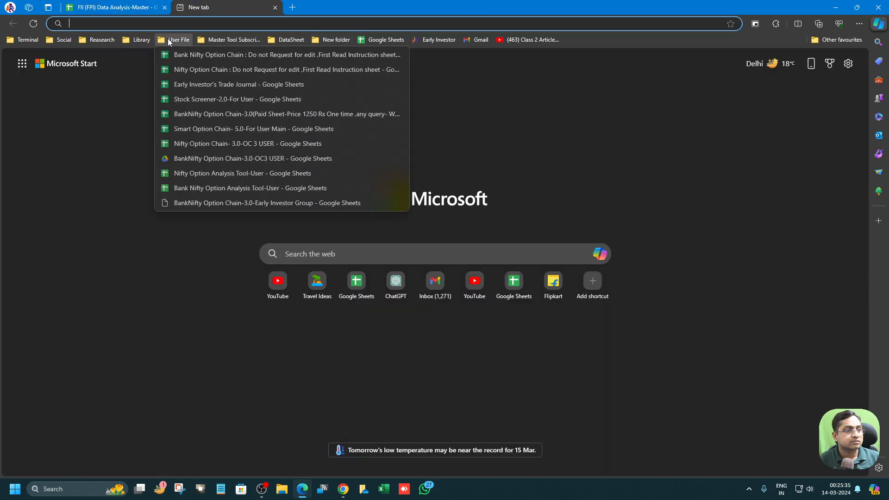
pyautogui.click(213, 174)
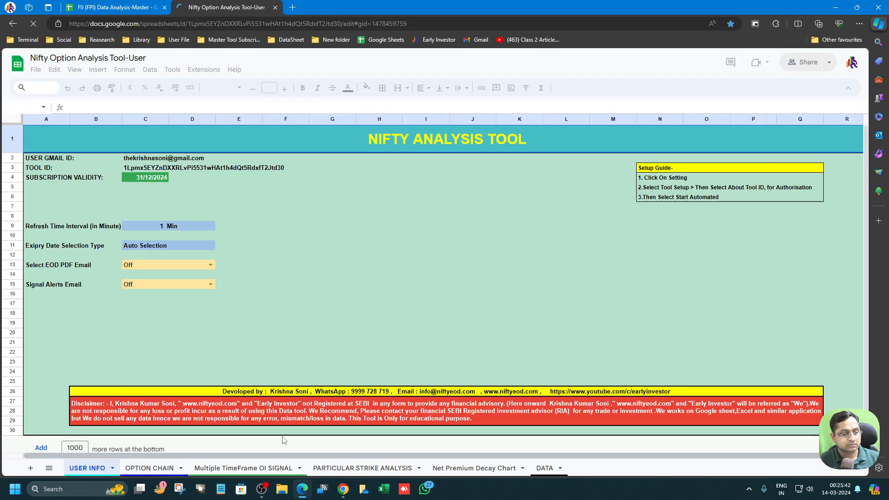
pyautogui.click(535, 470)
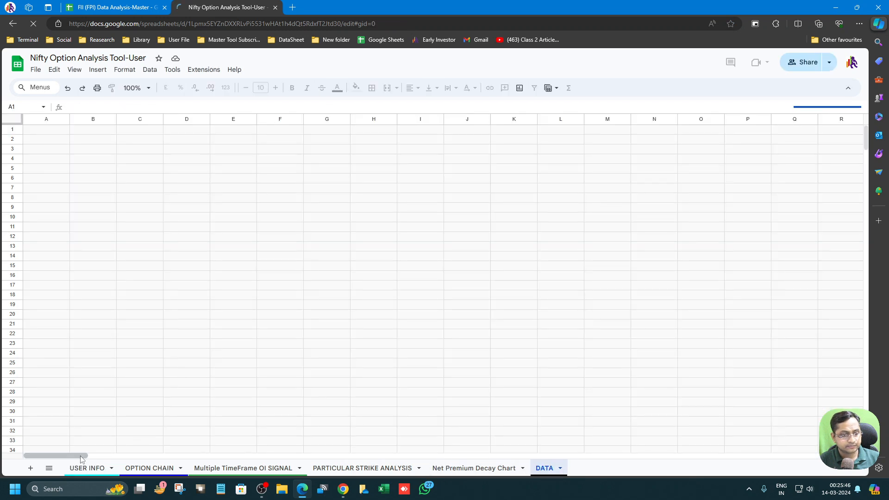
# Step: Inspect the weekday, weekend and market-time formulas in cells AZ1 through BD2 of the Nifty Option Analysis Tool-User DATA sheet
pyautogui.moveTo(80, 458); pyautogui.dragTo(294, 451)
pyautogui.click(444, 133)
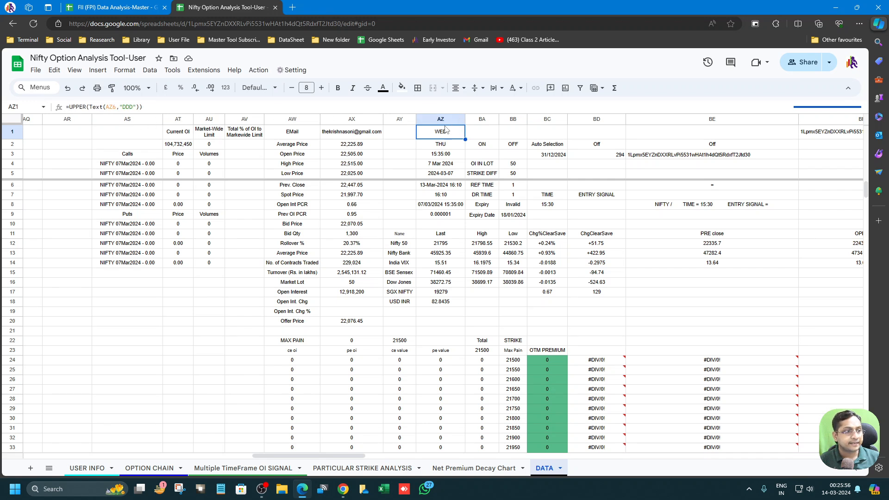
pyautogui.click(487, 148)
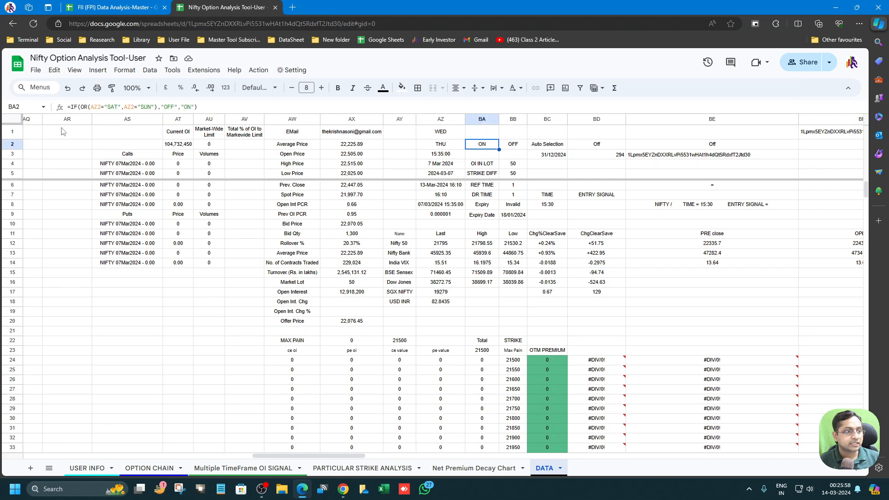
pyautogui.moveTo(73, 109); pyautogui.dragTo(194, 108)
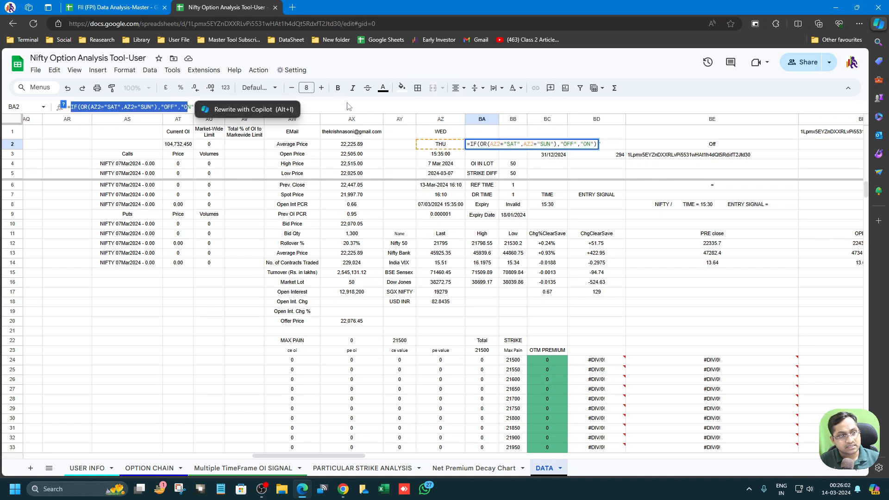
pyautogui.press('Escape')
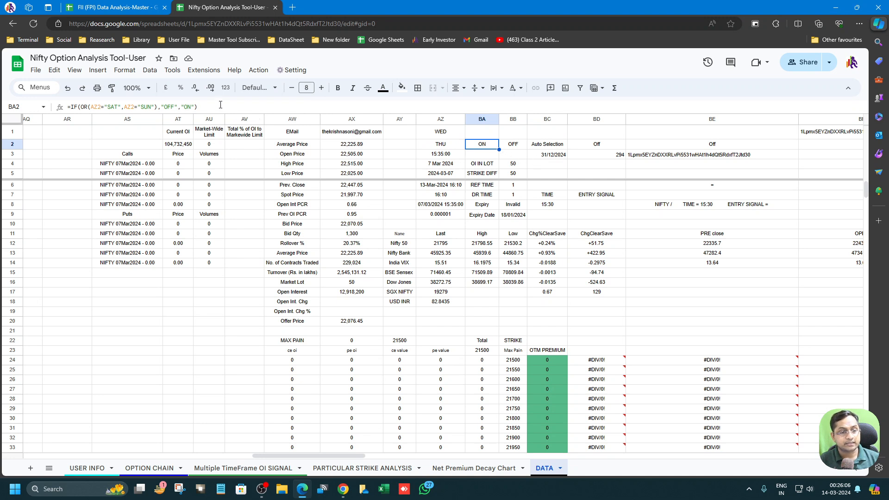
pyautogui.click(511, 146)
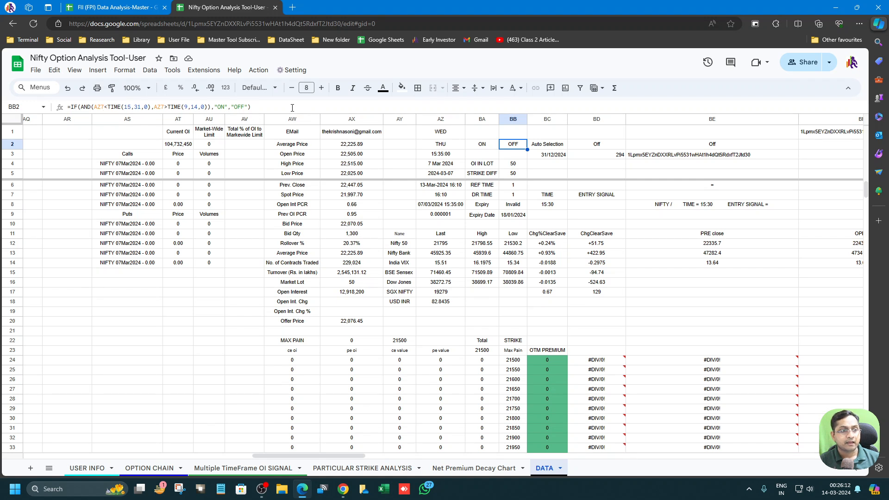
pyautogui.click(292, 108)
pyautogui.hotkey('ctrl', 'a')
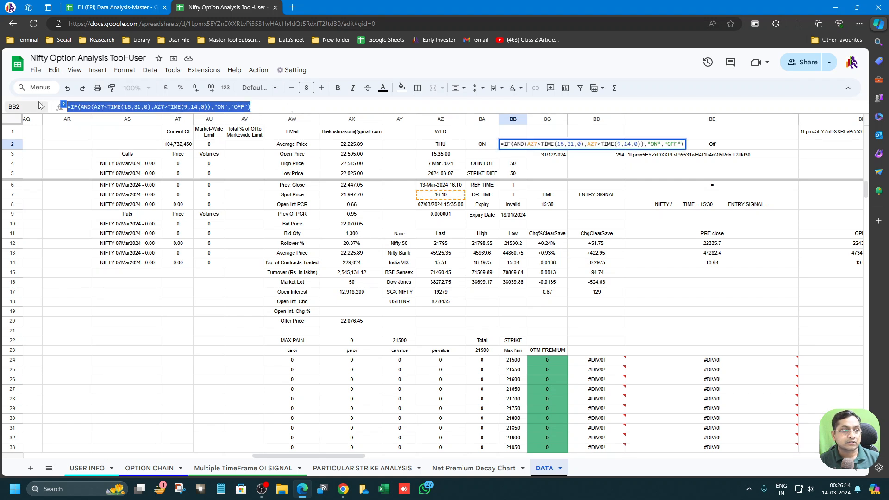
pyautogui.press('Escape')
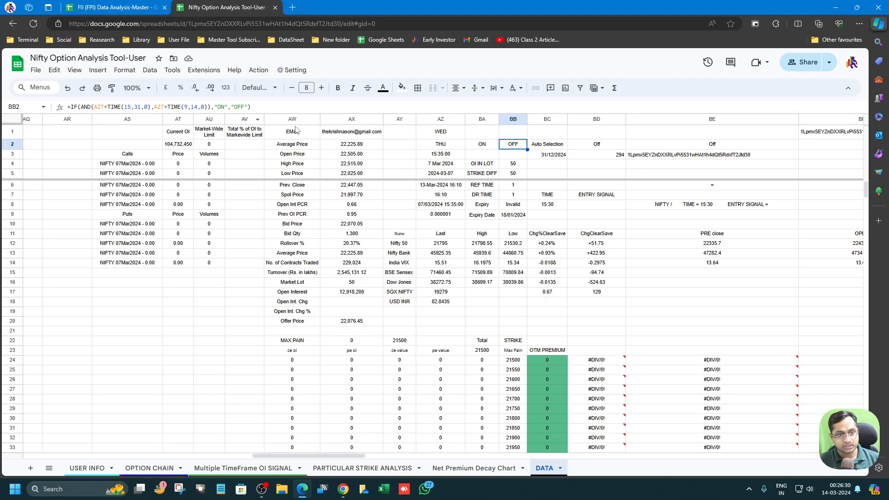
pyautogui.click(547, 145)
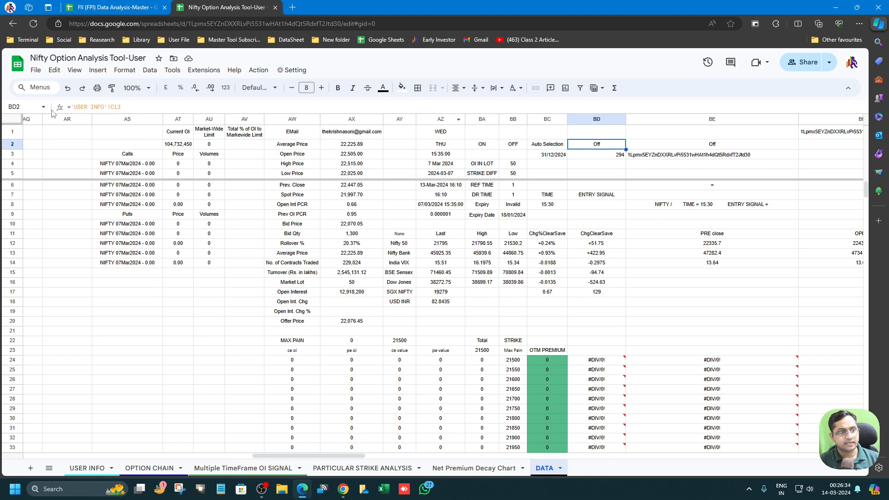
pyautogui.click(536, 162)
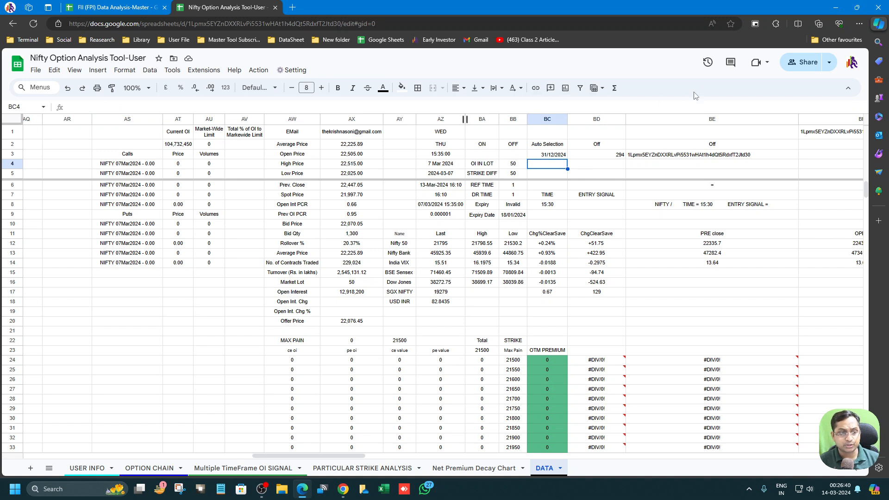
pyautogui.click(440, 146)
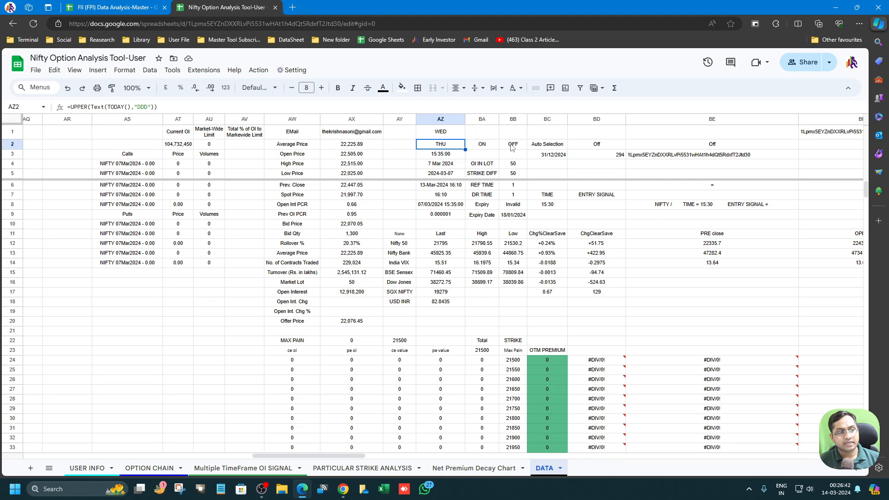
pyautogui.click(836, 7)
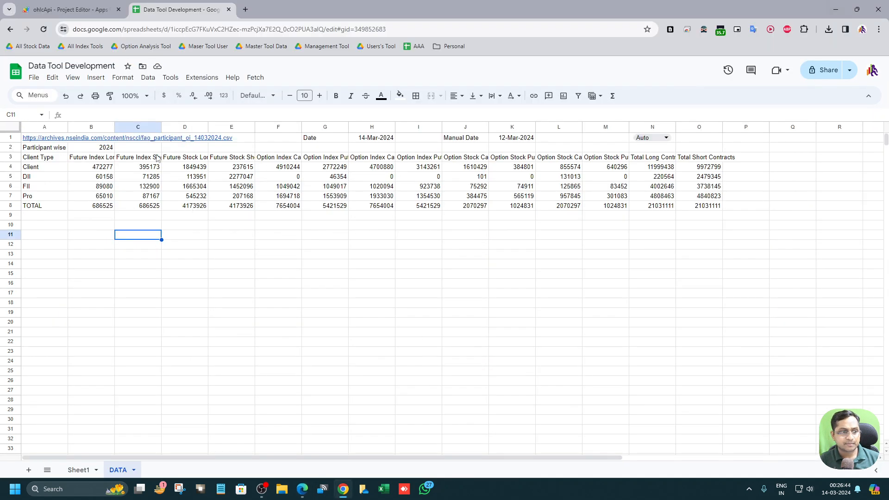
pyautogui.click(95, 78)
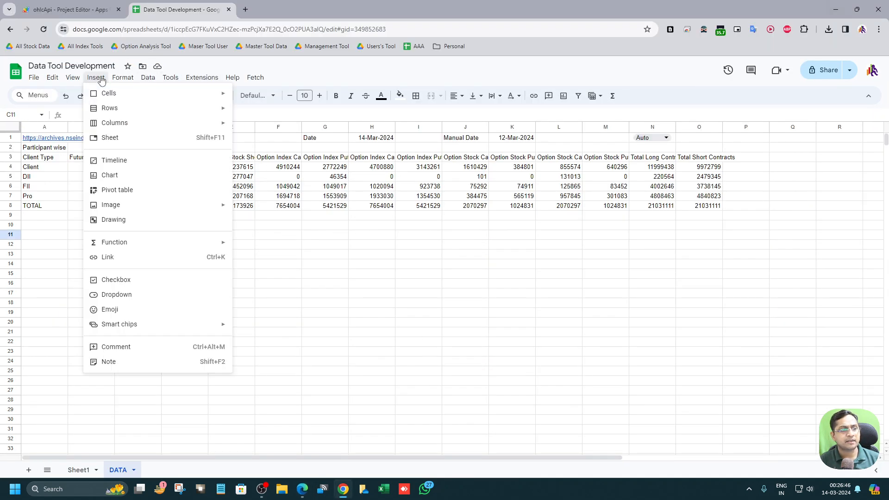
pyautogui.moveTo(112, 243)
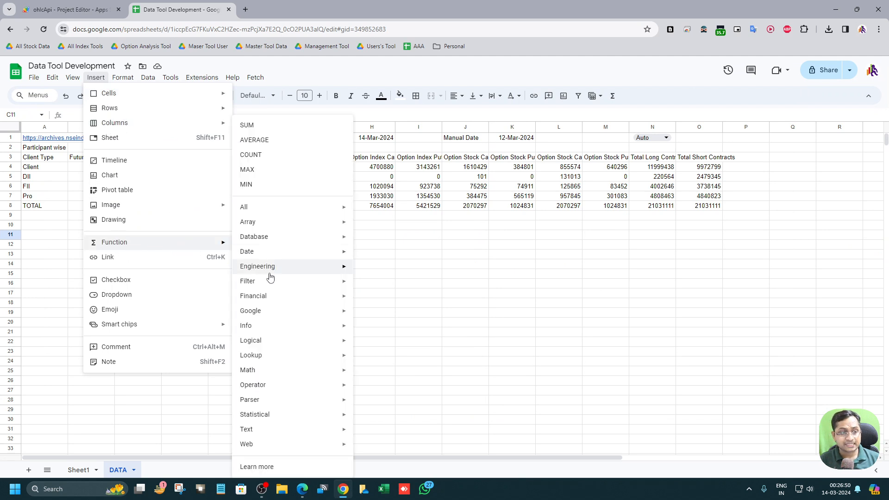
pyautogui.moveTo(273, 345)
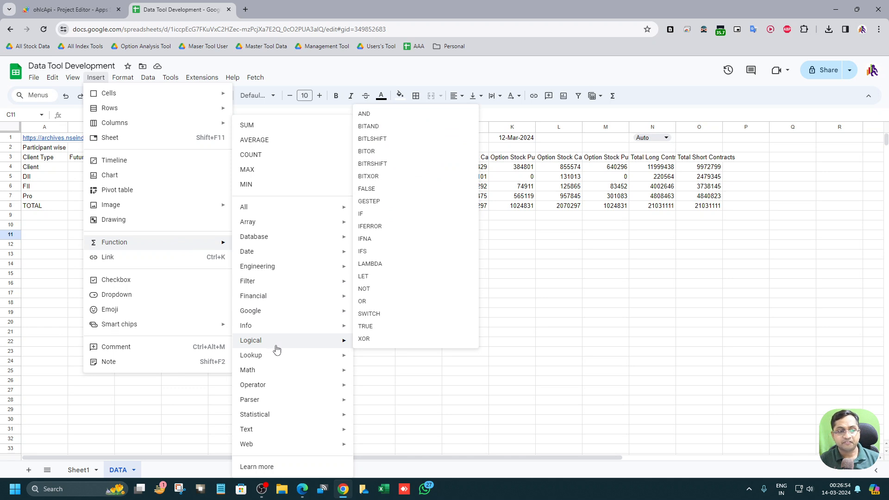
pyautogui.moveTo(320, 332)
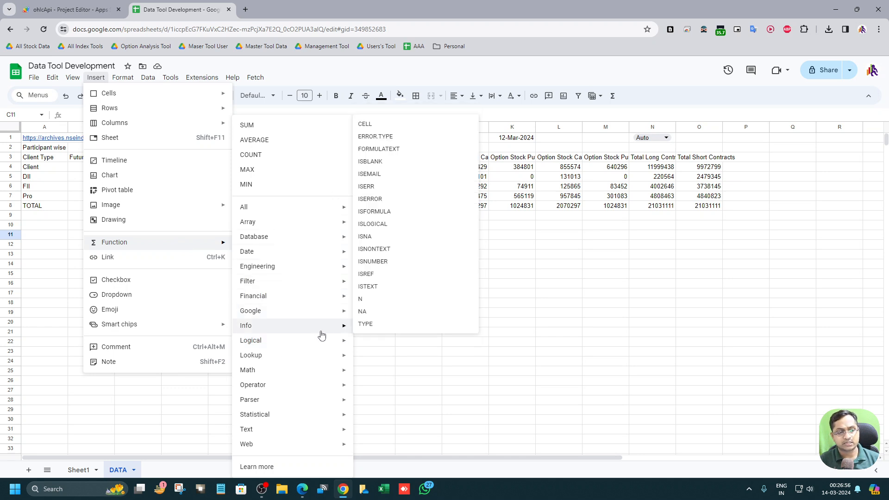
pyautogui.moveTo(322, 317)
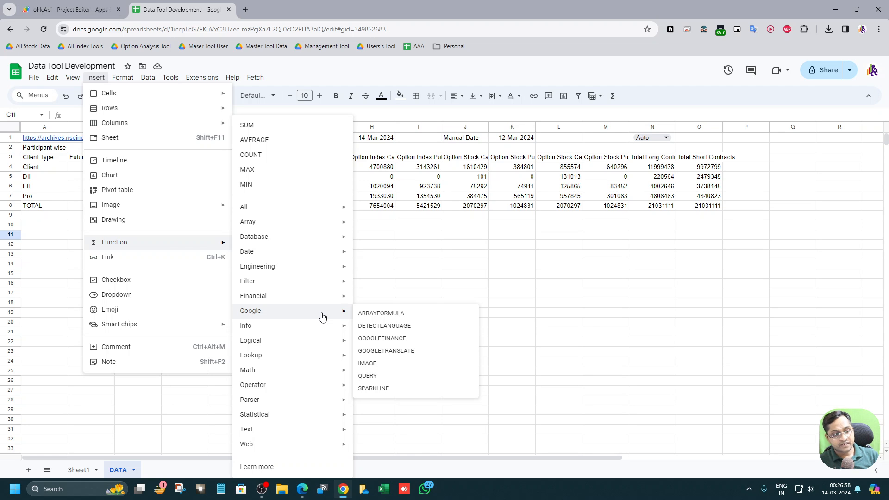
pyautogui.click(439, 264)
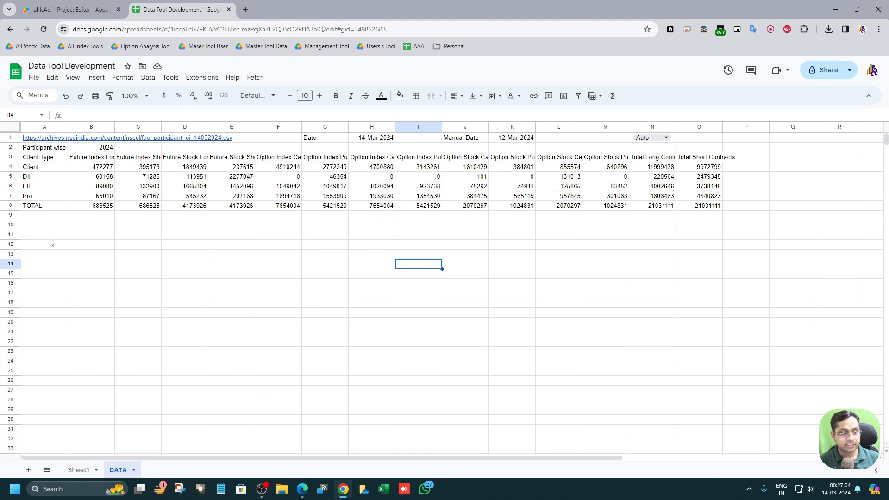
pyautogui.click(670, 141)
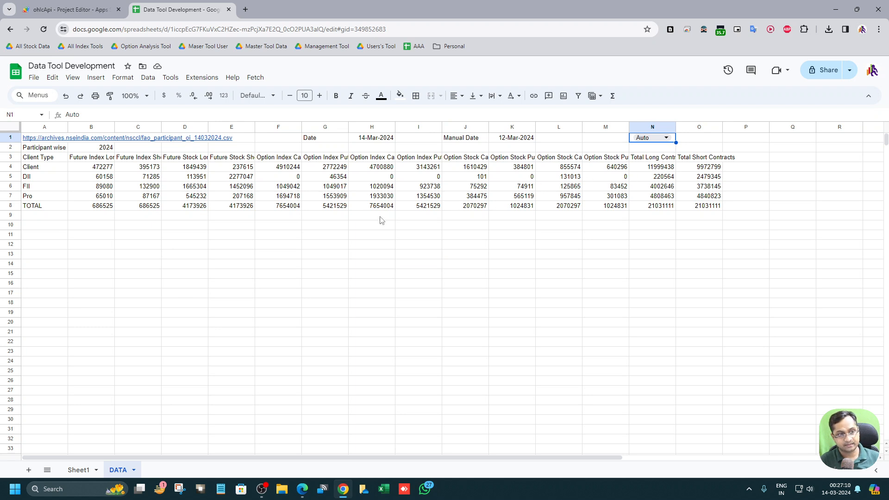
pyautogui.click(148, 79)
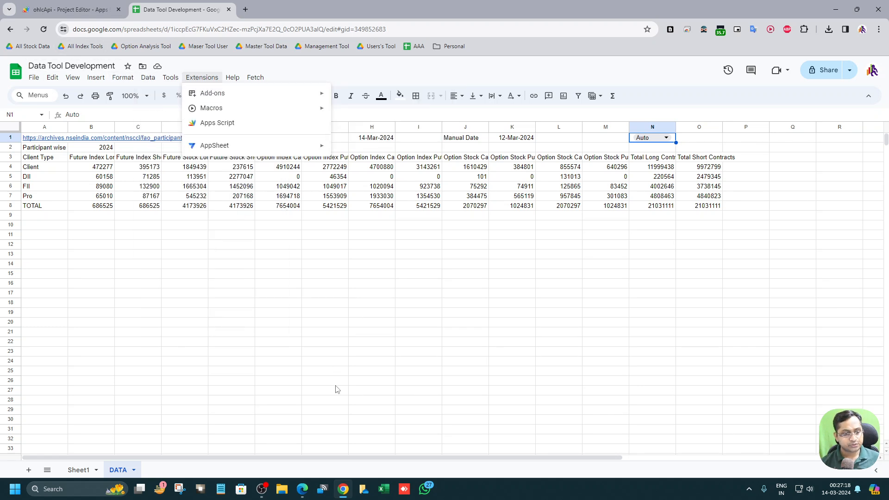
# Step: Switch to Edge and review the DATA sheet's strike calculation columns and the OPTION CHAIN sheet of Nifty Option Analysis Tool-User
pyautogui.click(301, 489)
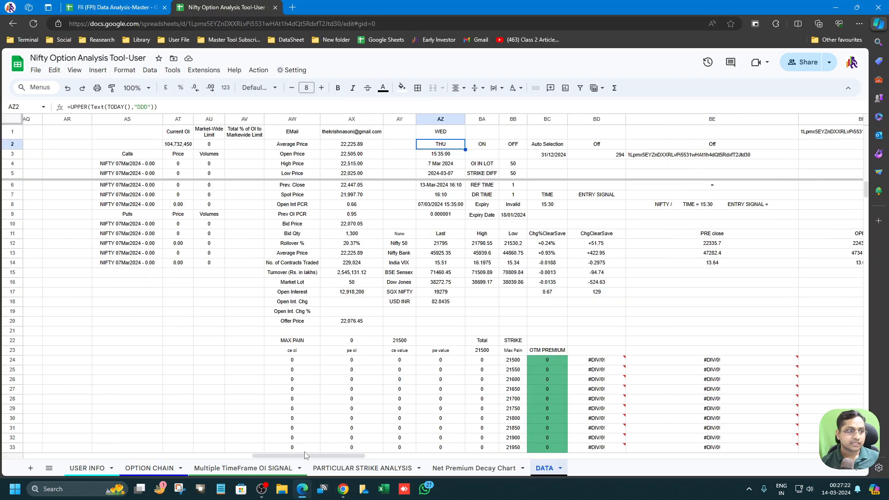
pyautogui.moveTo(273, 460); pyautogui.dragTo(402, 461)
pyautogui.click(211, 186)
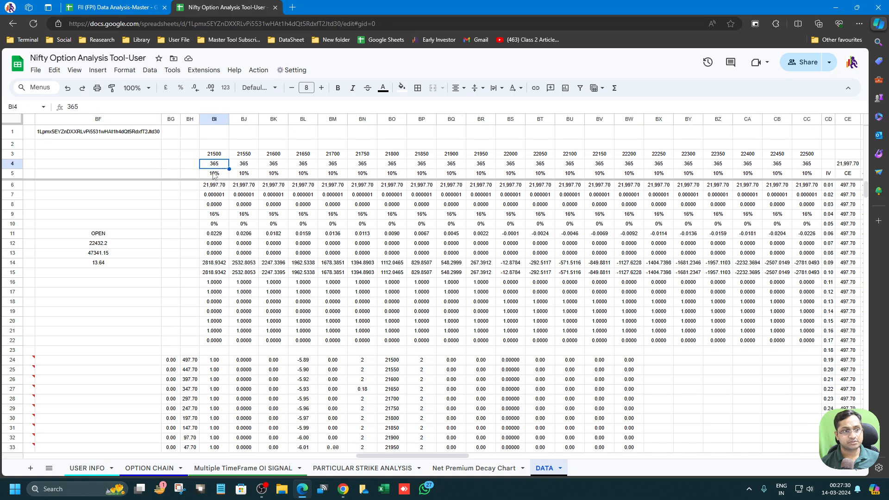
pyautogui.click(225, 157)
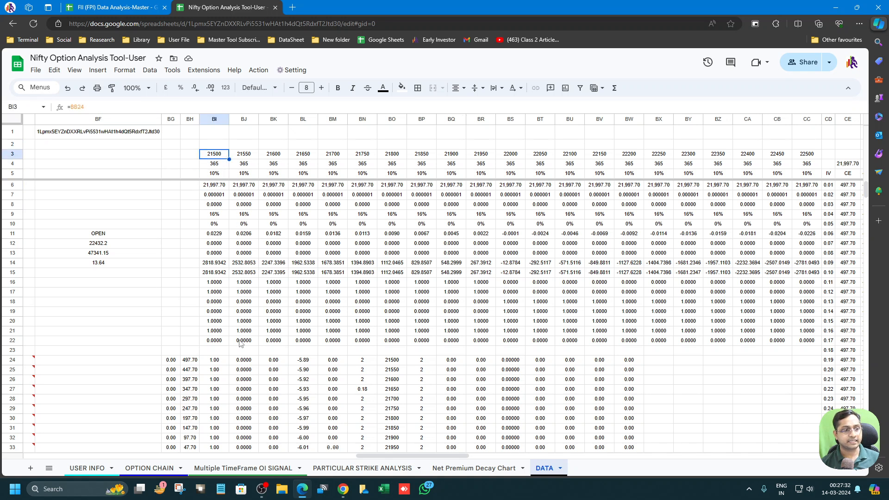
pyautogui.click(195, 367)
pyautogui.click(264, 362)
pyautogui.moveTo(392, 455); pyautogui.dragTo(208, 467)
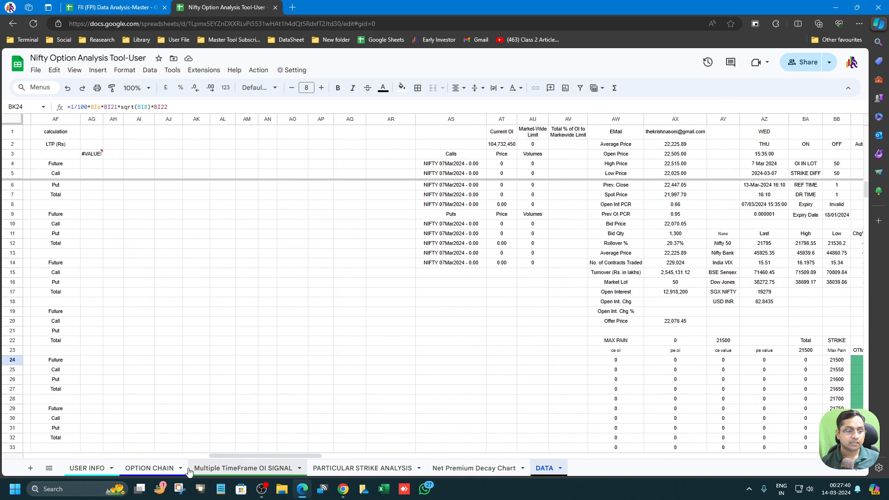
pyautogui.click(153, 469)
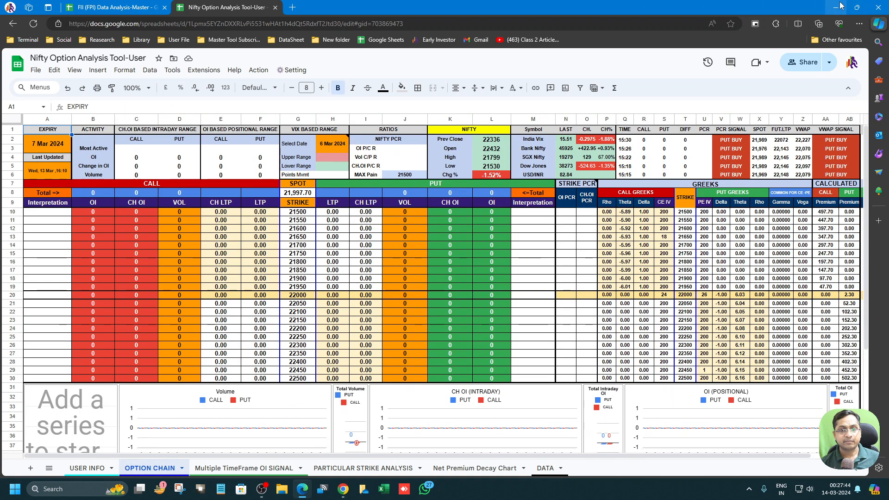
# Step: Return to the Data Tool Development sheet and enter =UPPER(TEXT(TODAY(),"DDD")) in B10 to show today's weekday abbreviation
pyautogui.click(835, 7)
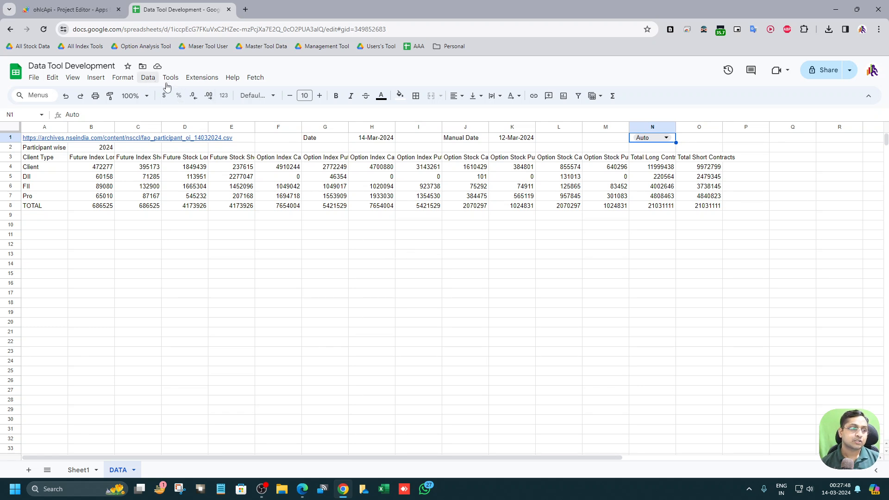
pyautogui.click(106, 233)
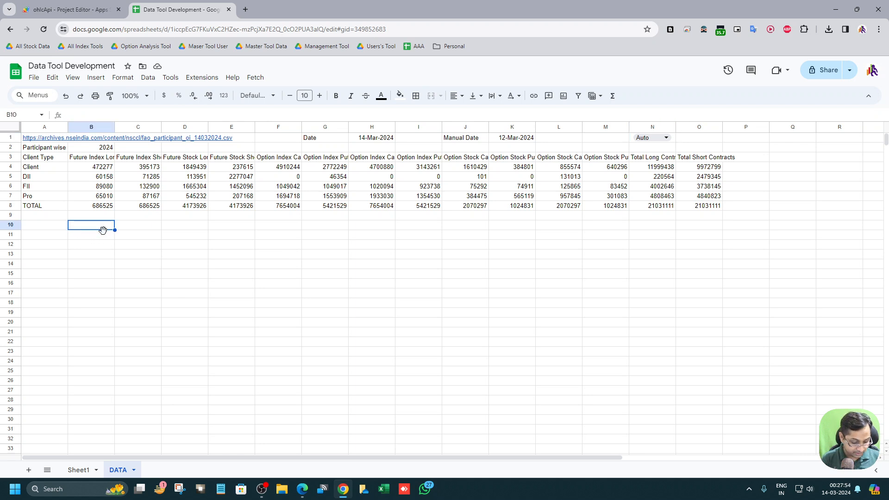
pyautogui.write('=UPPER(')
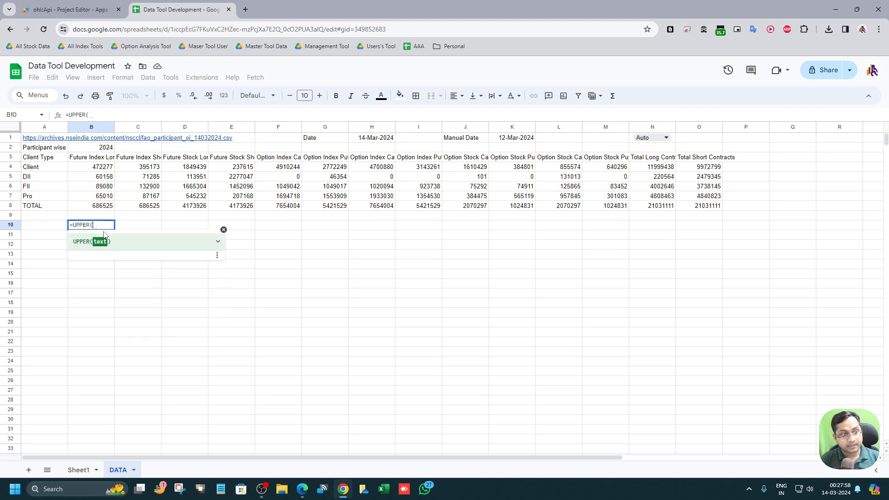
pyautogui.write('T')
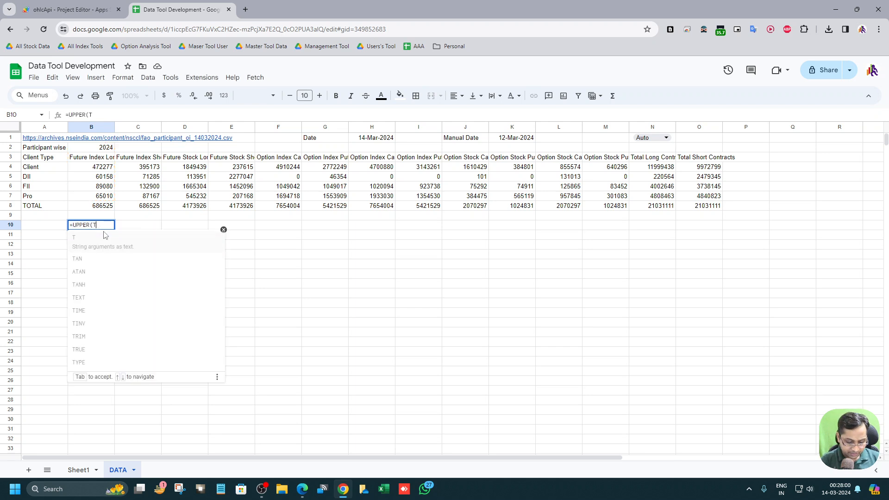
pyautogui.write('ODAY(')
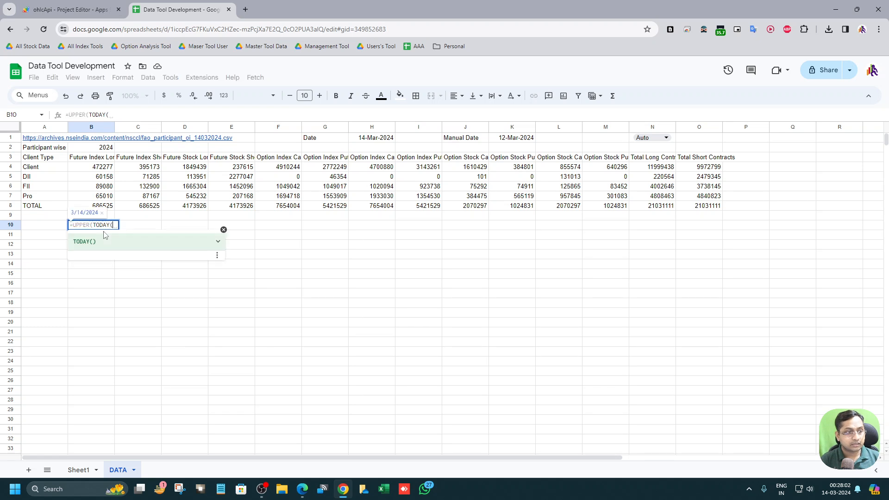
pyautogui.write(')')
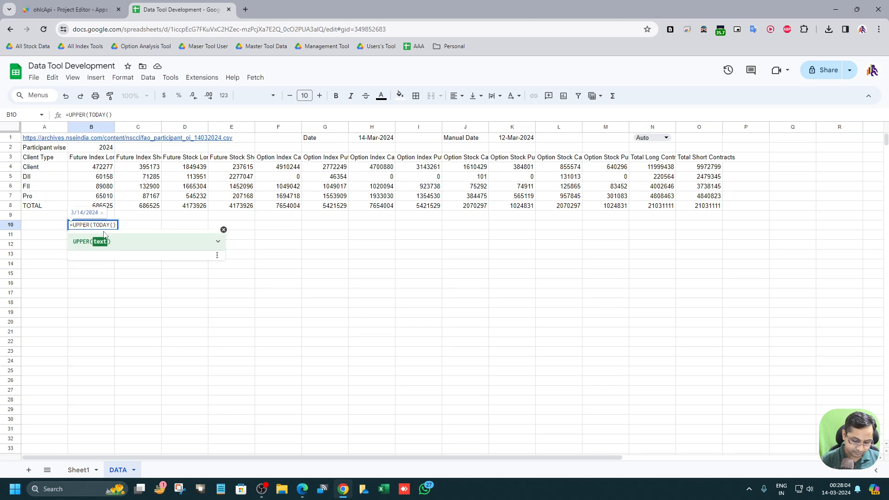
pyautogui.write(',""')
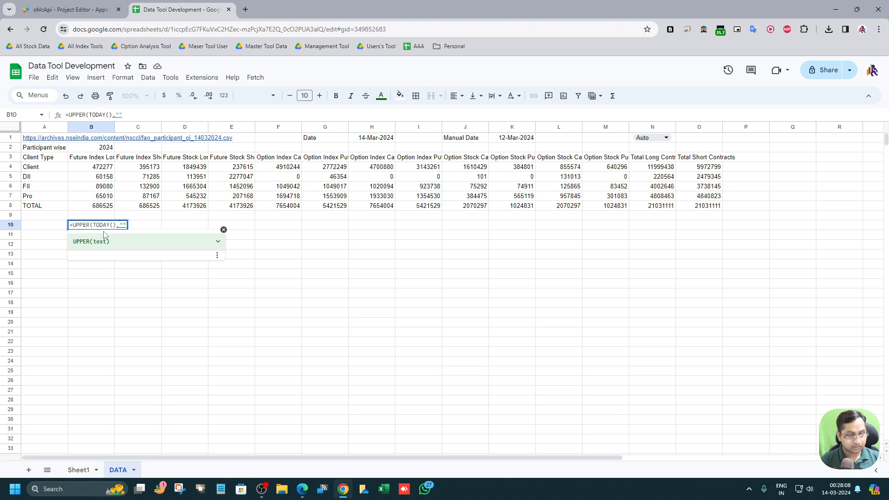
pyautogui.write('DDD')
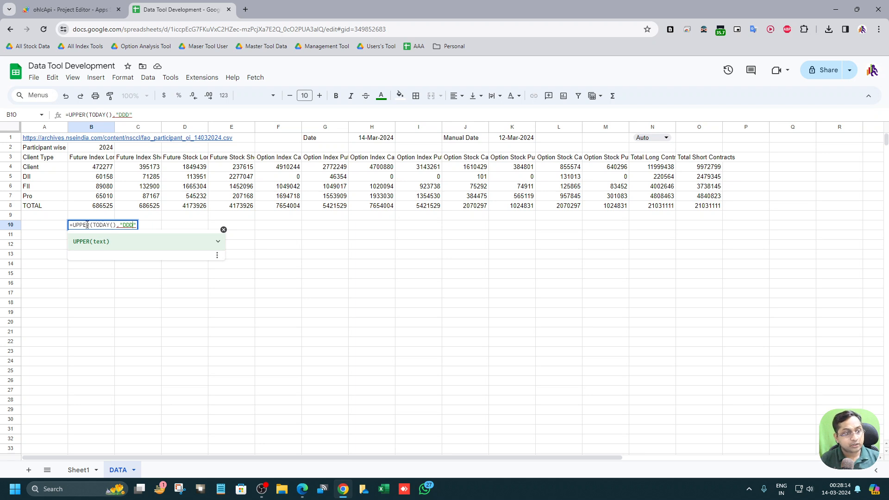
pyautogui.click(91, 225)
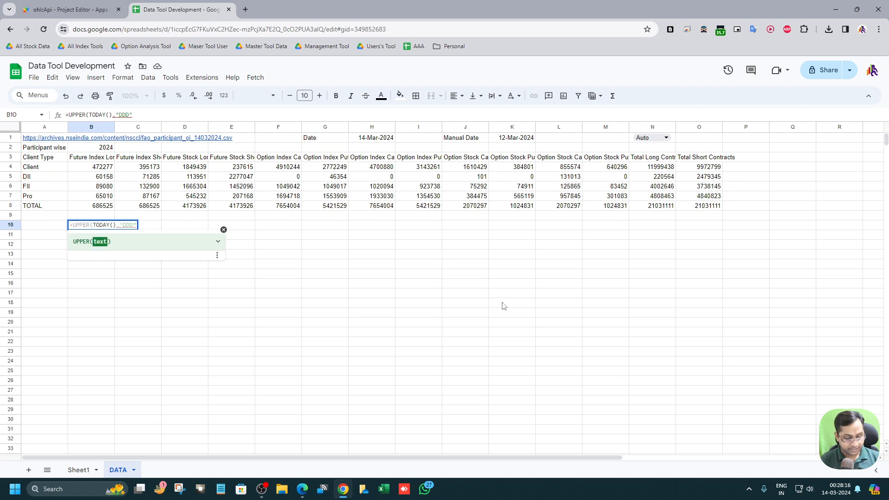
pyautogui.write('TEXT')
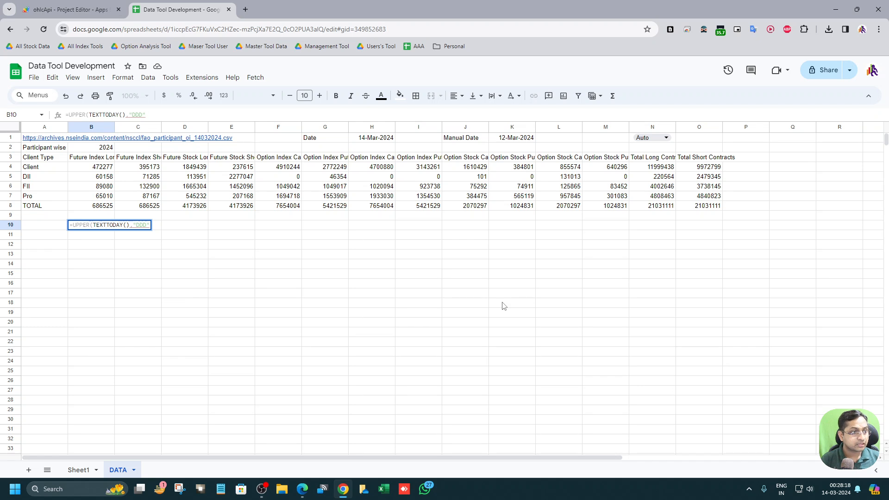
pyautogui.write('(')
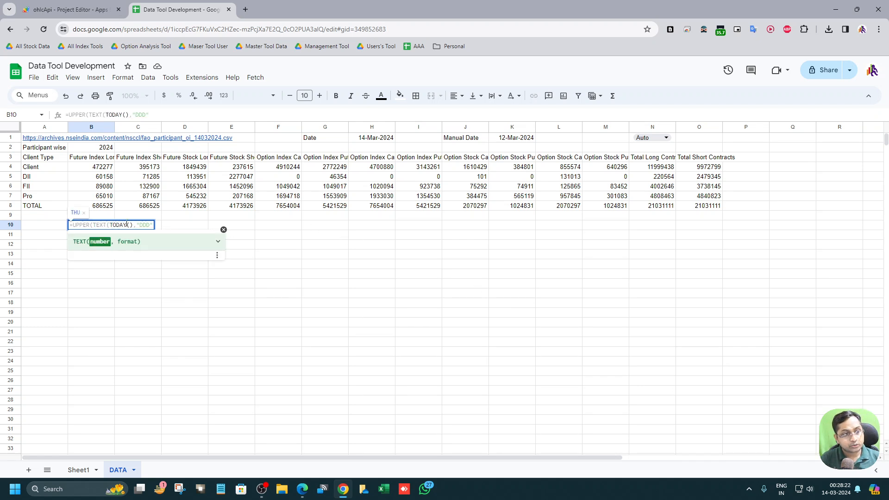
pyautogui.click(154, 225)
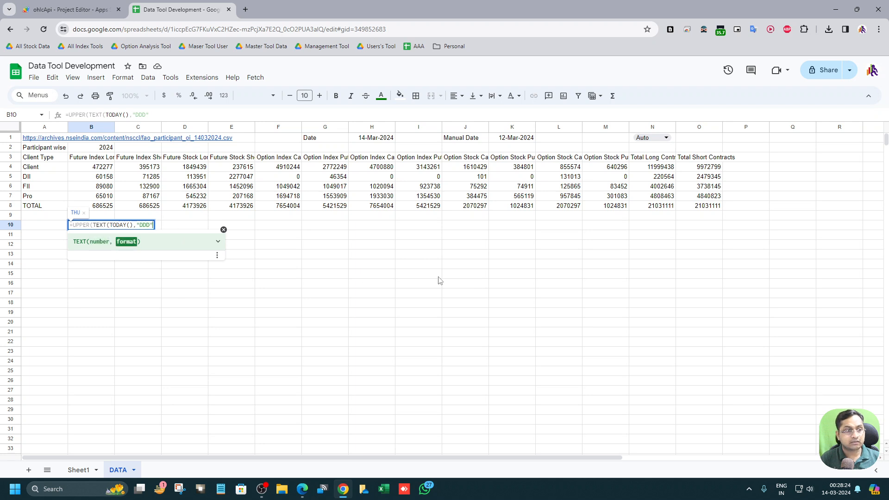
pyautogui.write(')')
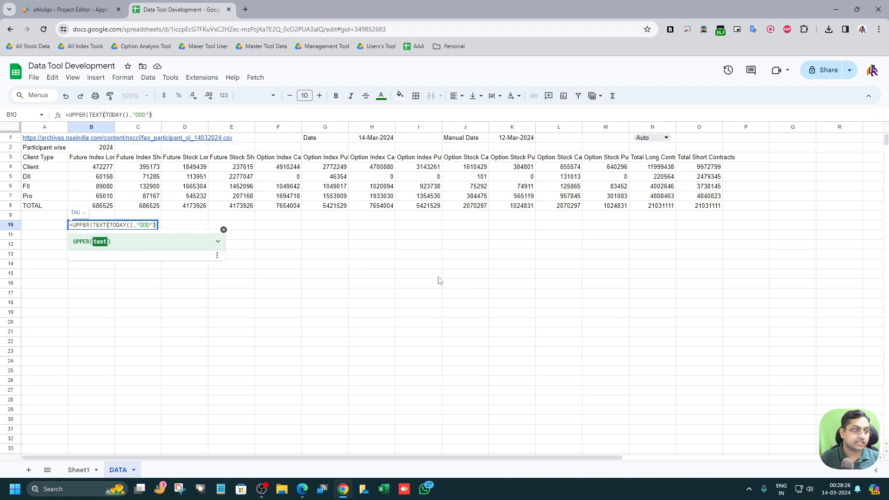
pyautogui.press('Return')
pyautogui.press('Up')
pyautogui.press('Return')
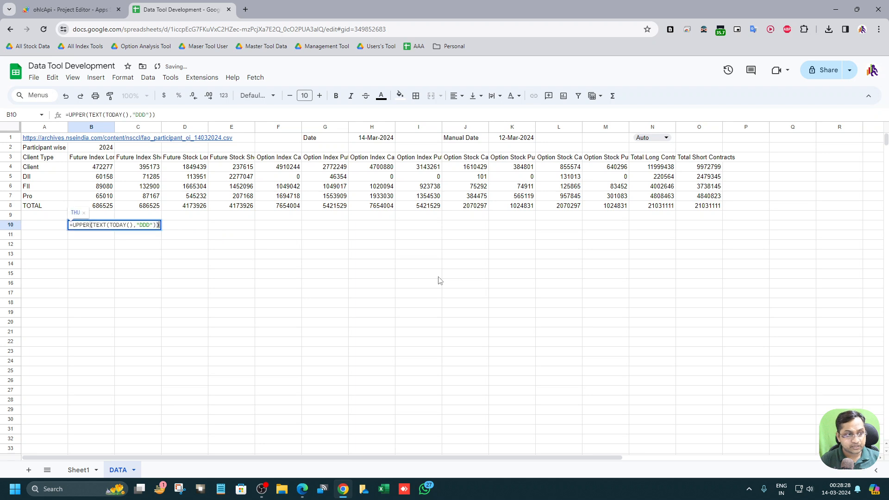
pyautogui.press('Escape')
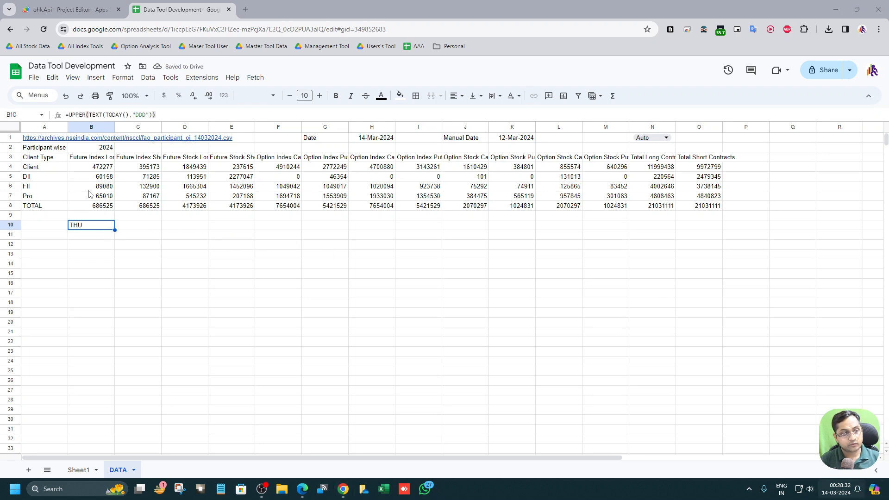
# Step: Begin an IF formula in B11 whose condition checks whether B10 equals "SAT" or "SUN": =IF(OR(B10="SAT",B10="SUN"),
pyautogui.click(835, 493)
pyautogui.click(82, 110)
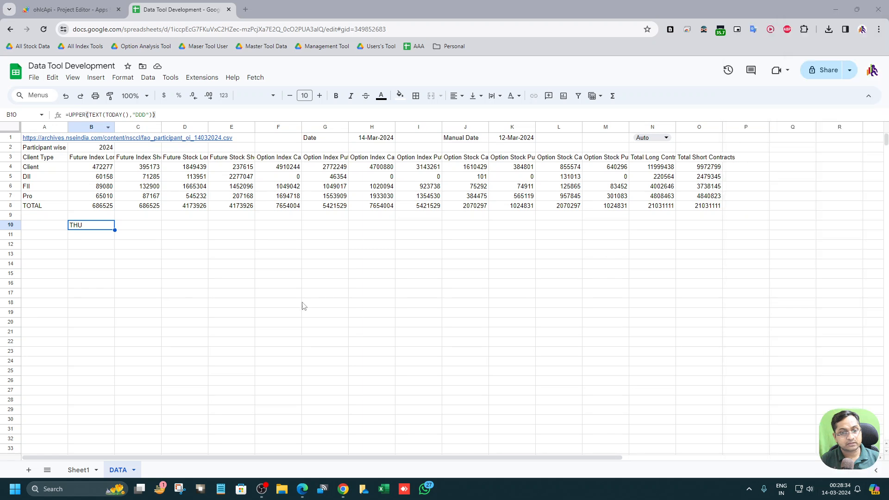
pyautogui.click(94, 238)
pyautogui.write('=1')
pyautogui.write('F')
pyautogui.write('(')
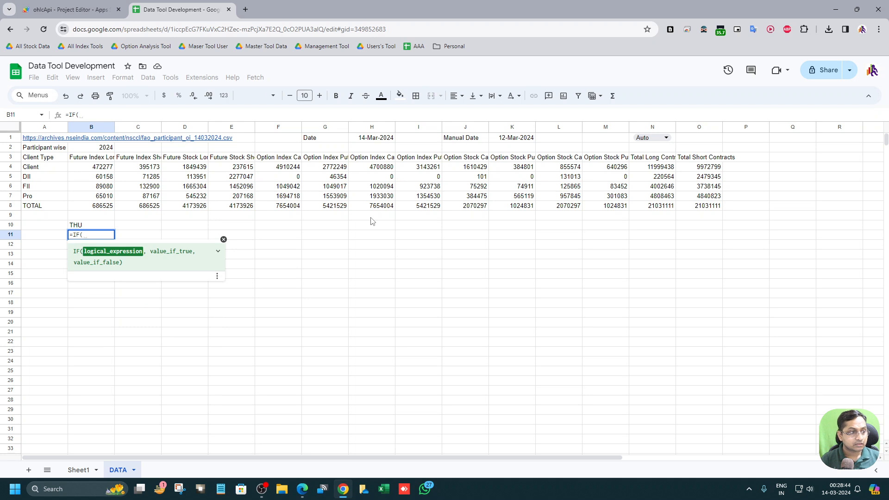
pyautogui.click(92, 224)
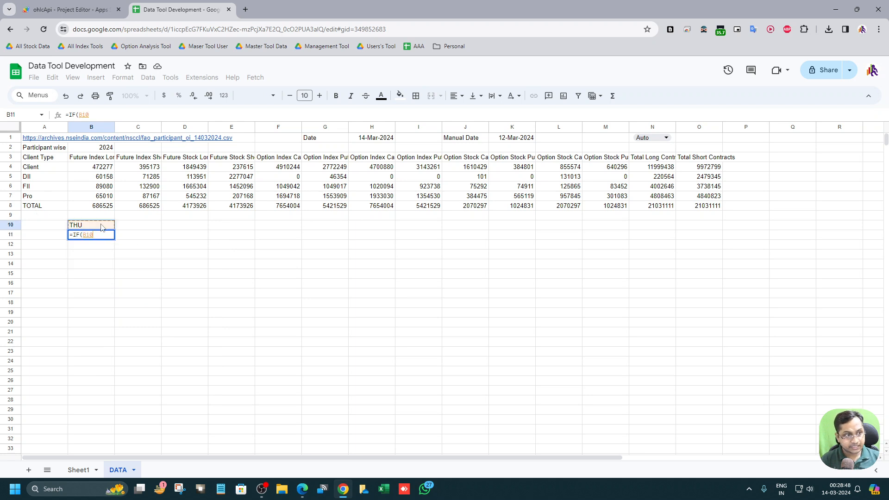
pyautogui.write(',""')
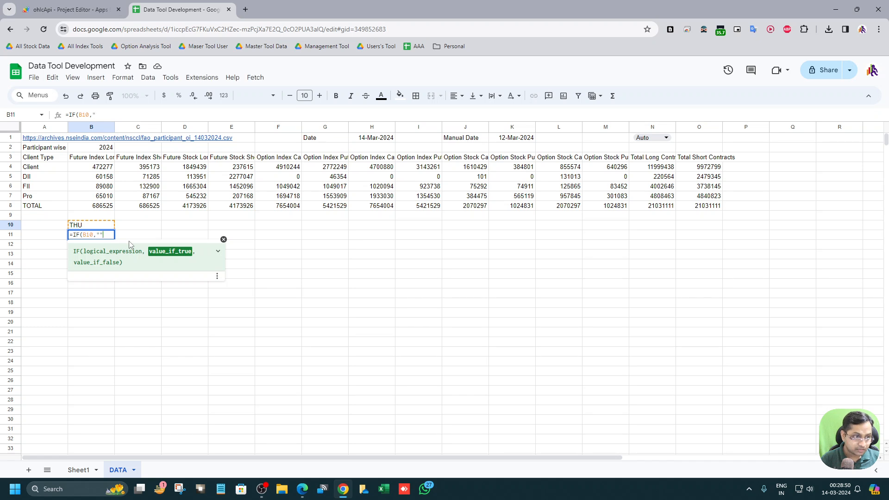
pyautogui.press('BackSpace')
pyautogui.press('BackSpace')
pyautogui.press('BackSpace')
pyautogui.press('BackSpace')
pyautogui.press('BackSpace')
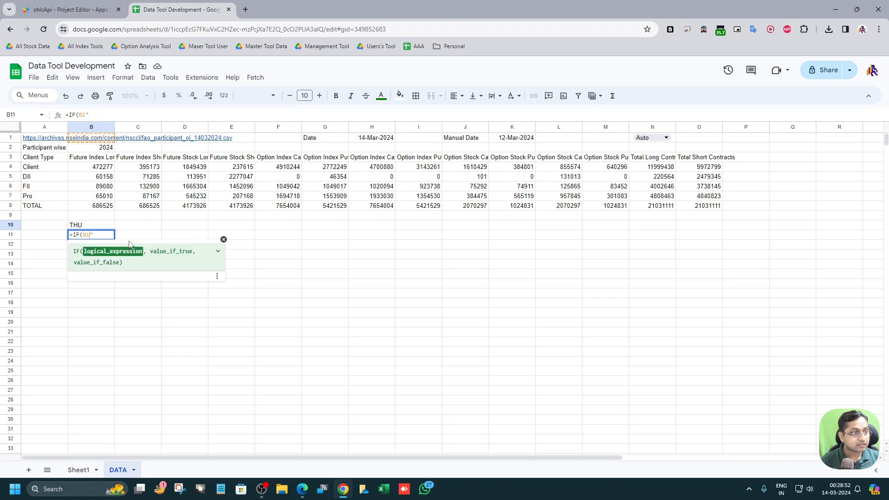
pyautogui.press('Delete')
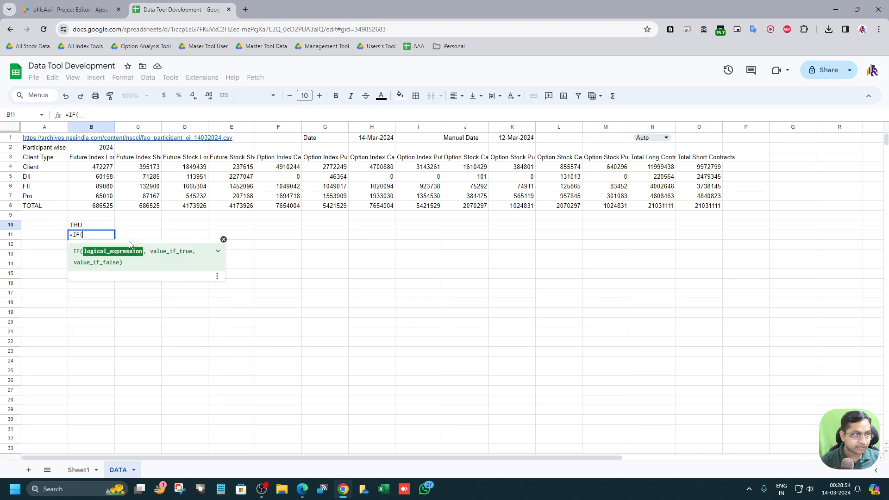
pyautogui.write('O')
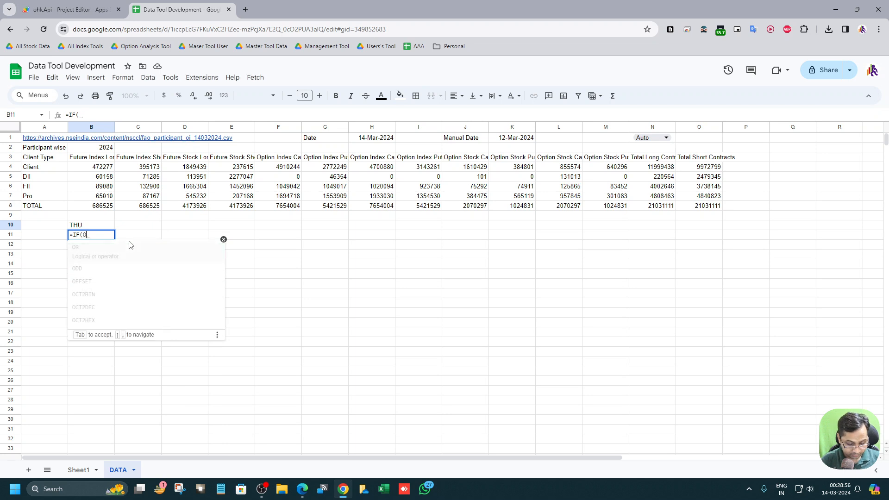
pyautogui.write('R(')
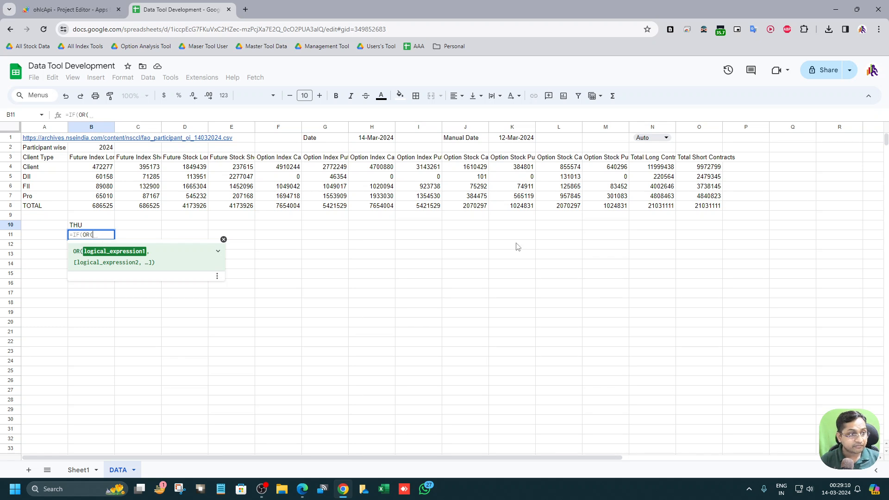
pyautogui.click(87, 228)
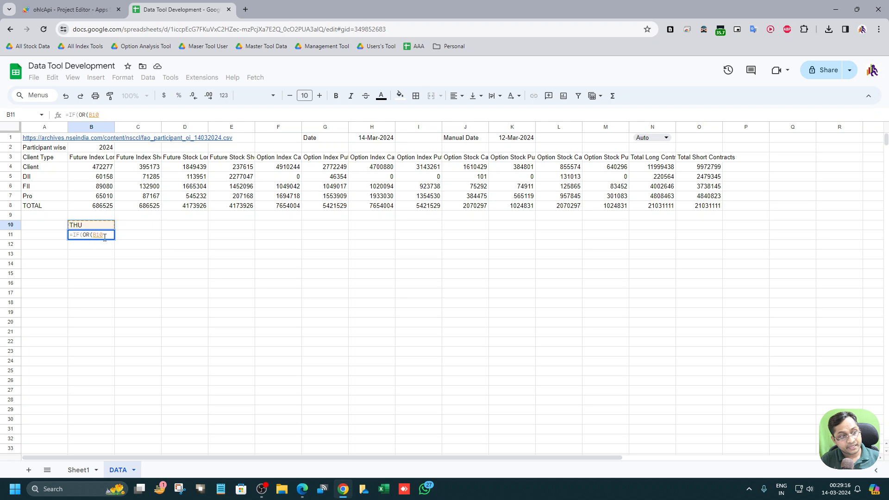
pyautogui.write('=')
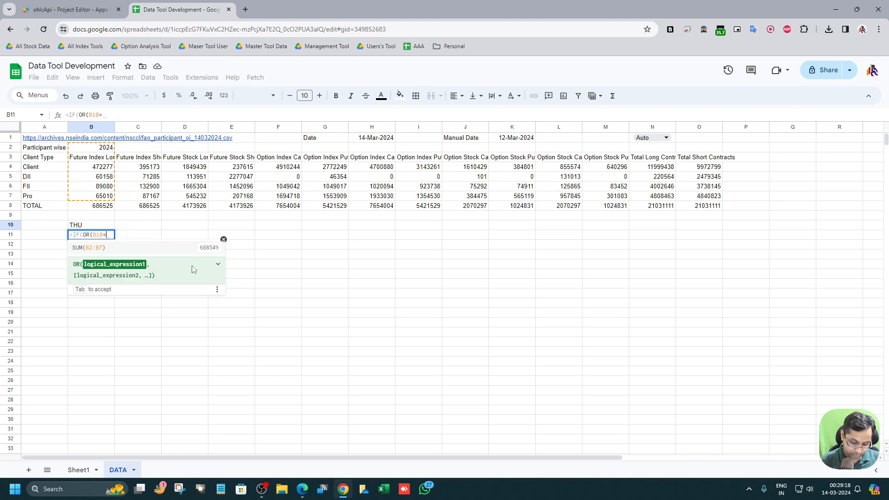
pyautogui.write('""SAT')
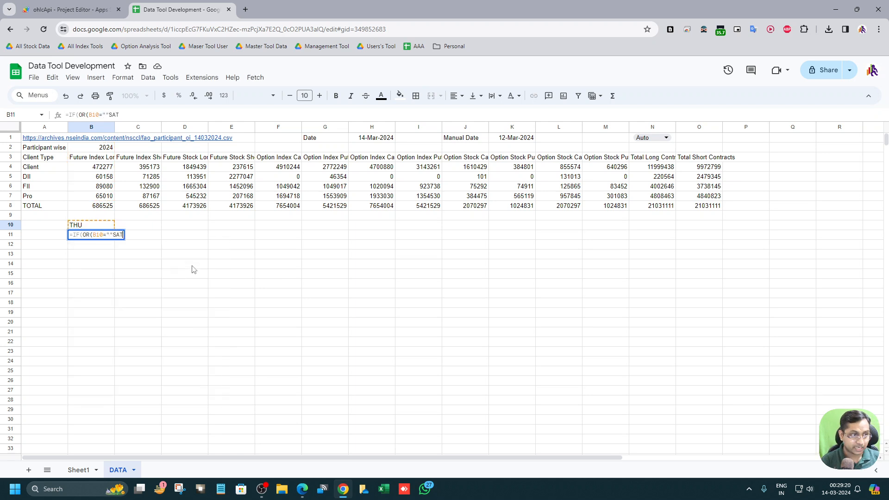
pyautogui.press('BackSpace')
pyautogui.press('BackSpace')
pyautogui.press('BackSpace')
pyautogui.press('BackSpace')
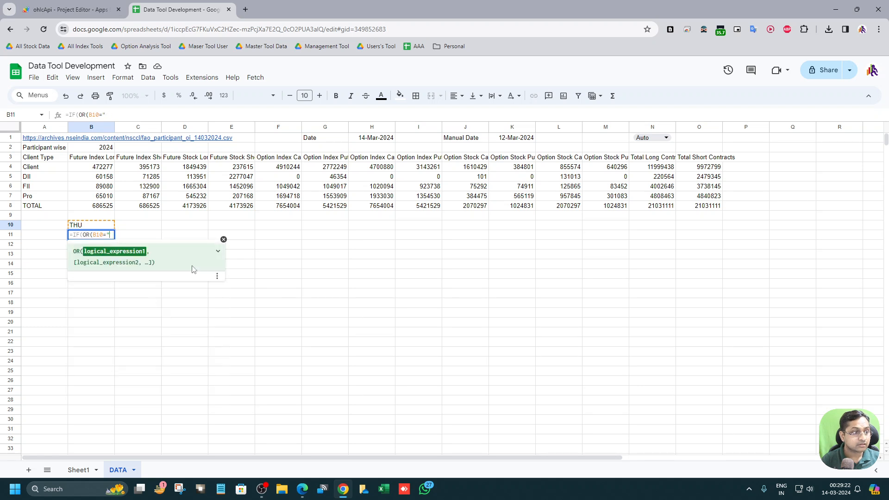
pyautogui.write('SAT",')
pyautogui.press('BackSpace')
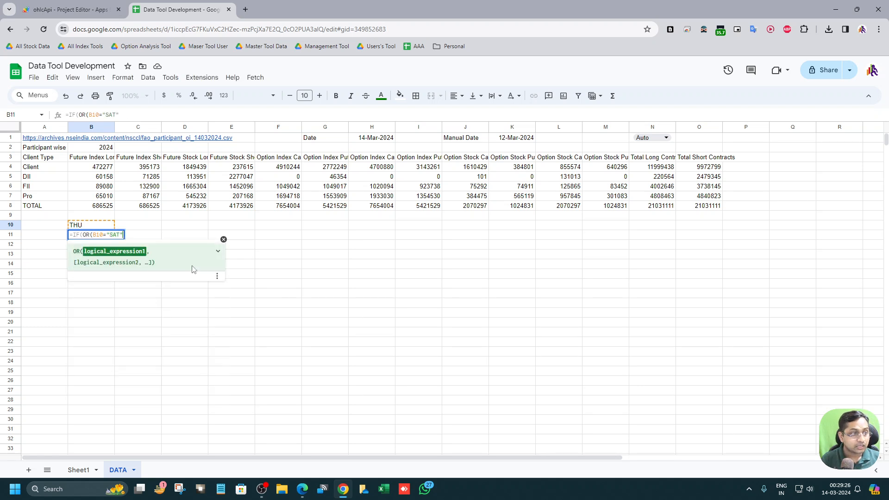
pyautogui.write('.')
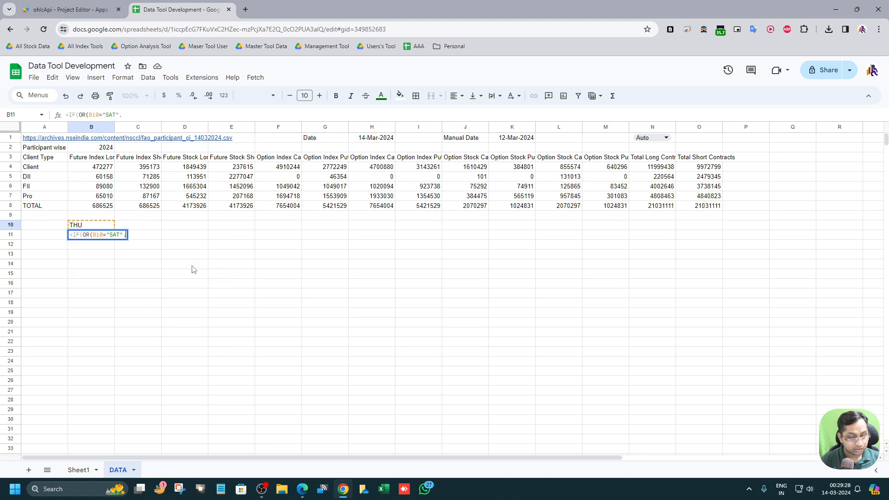
pyautogui.press('BackSpace')
pyautogui.write(',B10')
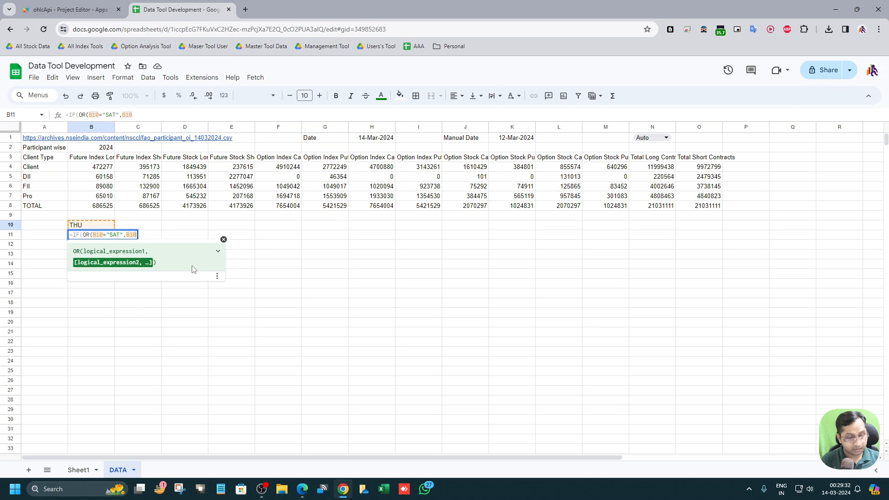
pyautogui.write('=""')
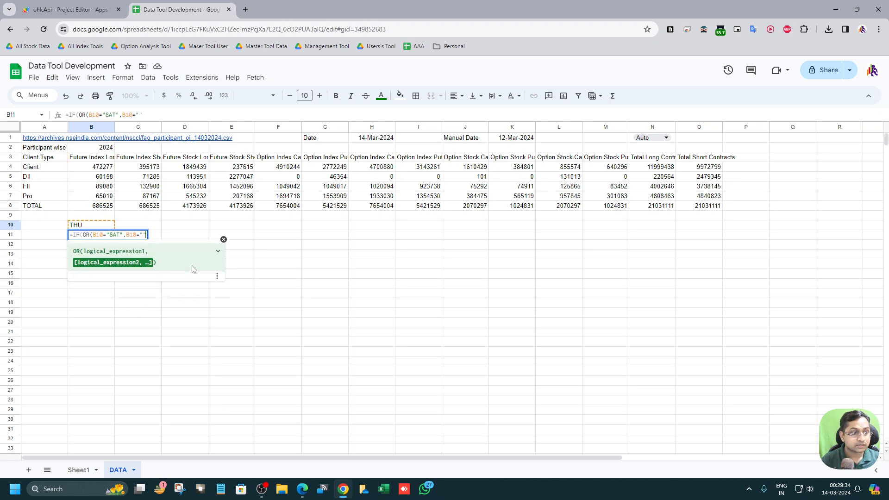
pyautogui.write('SUN')
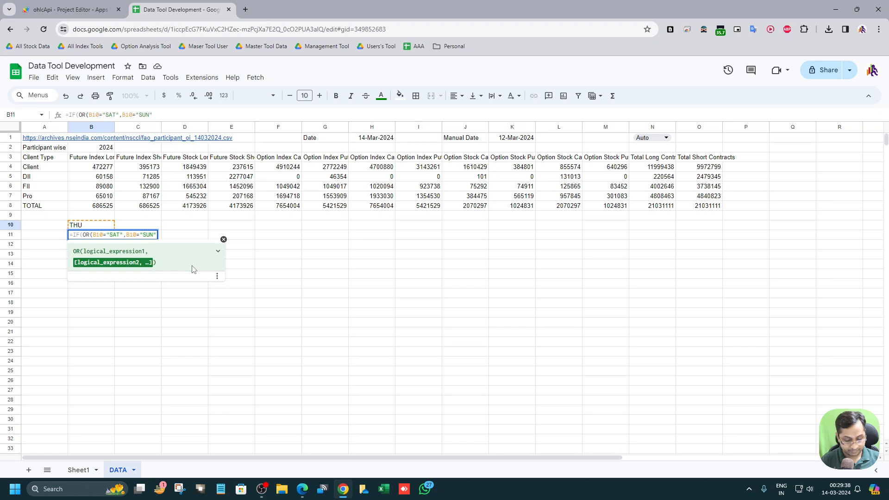
pyautogui.write('"')
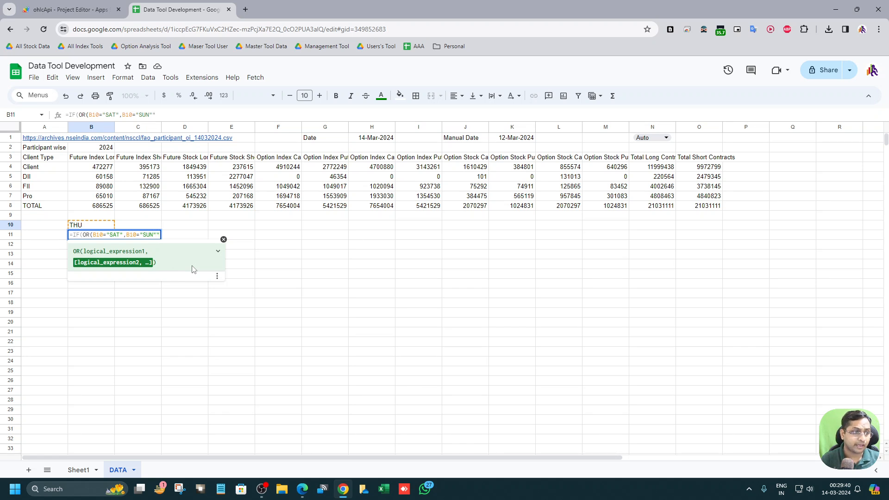
pyautogui.write(')')
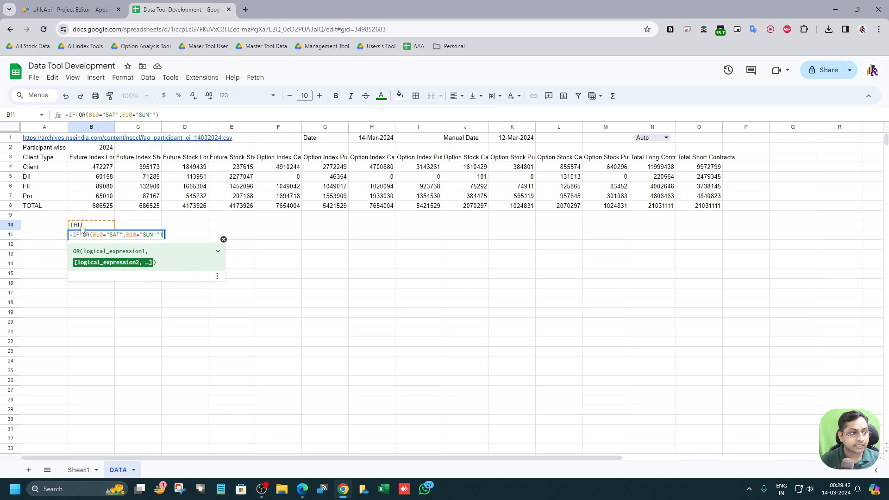
pyautogui.write(',')
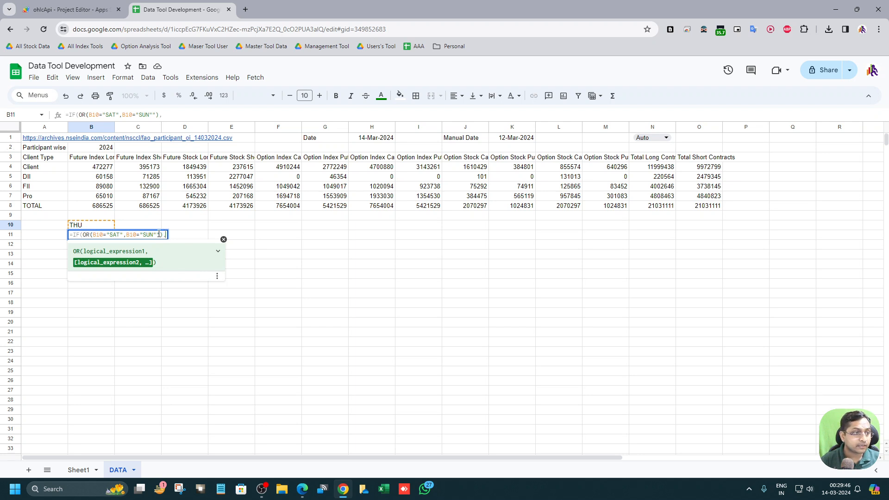
# Step: Complete the formula in B11 as =IF(OR(B10="SAT",B10="SUN"),"OFF","ON") to return OFF on weekends and ON otherwise
pyautogui.press('Left')
pyautogui.press('Left')
pyautogui.press('BackSpace')
pyautogui.press('End')
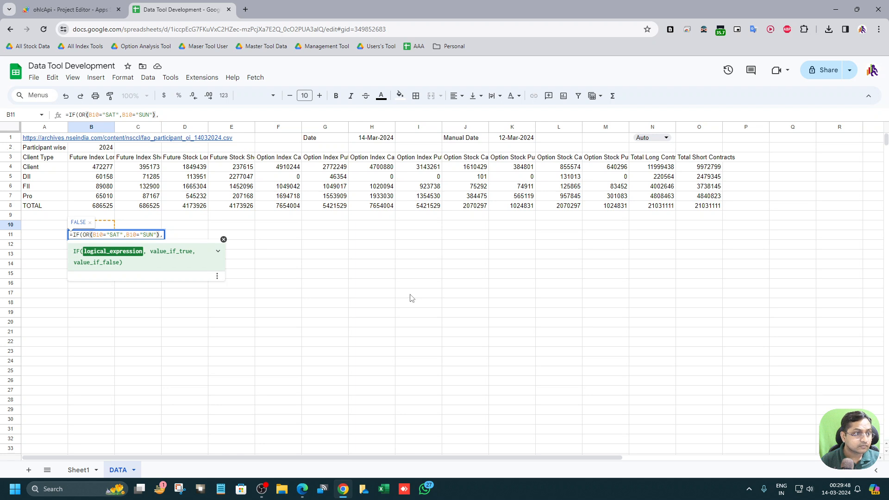
pyautogui.press('Right')
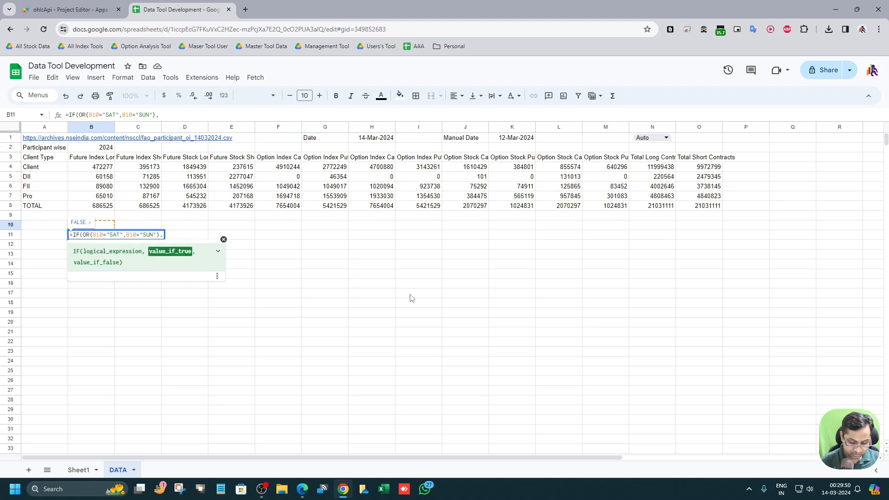
pyautogui.write('OFF')
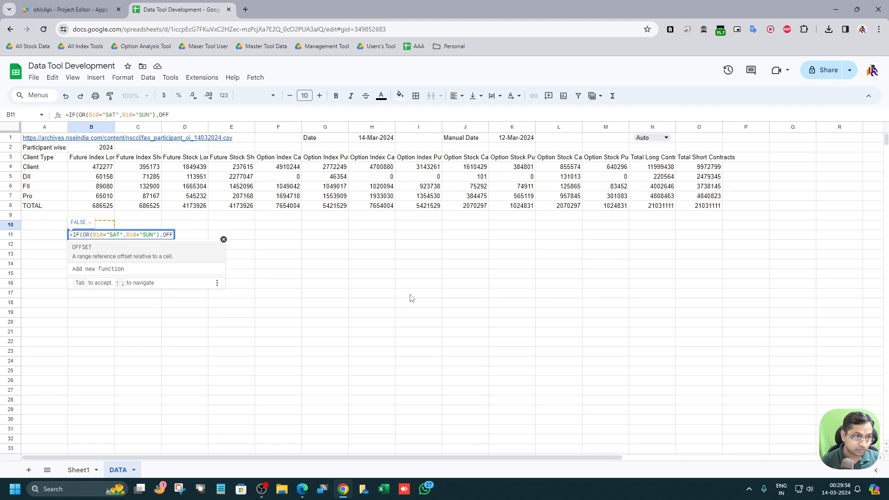
pyautogui.write('"')
pyautogui.press('Left')
pyautogui.press('Left')
pyautogui.press('Left')
pyautogui.press('Left')
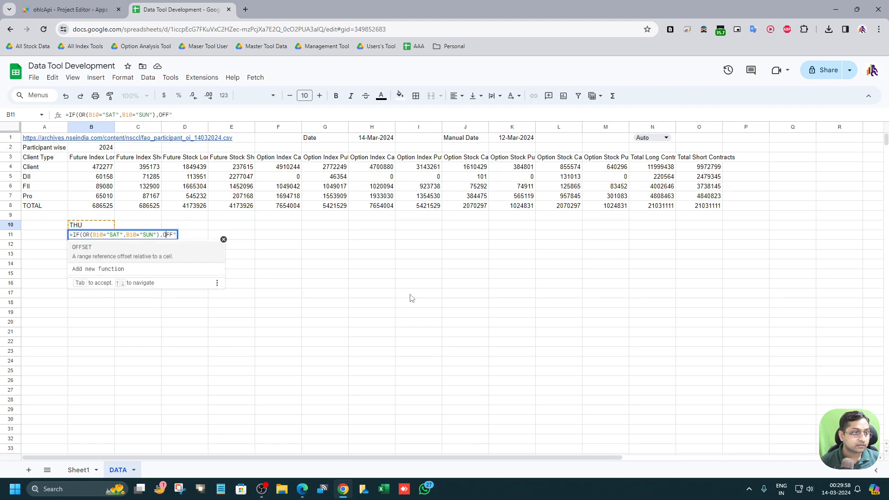
pyautogui.write('"')
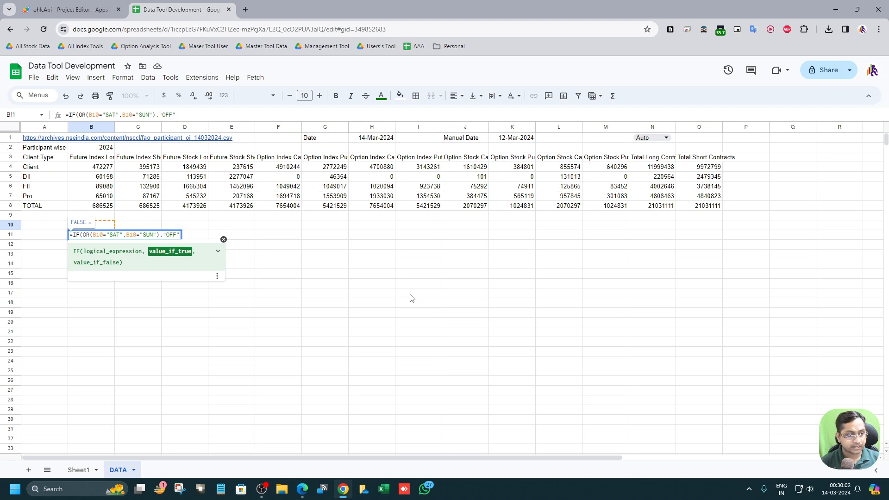
pyautogui.press('End')
pyautogui.write(',"OFF","')
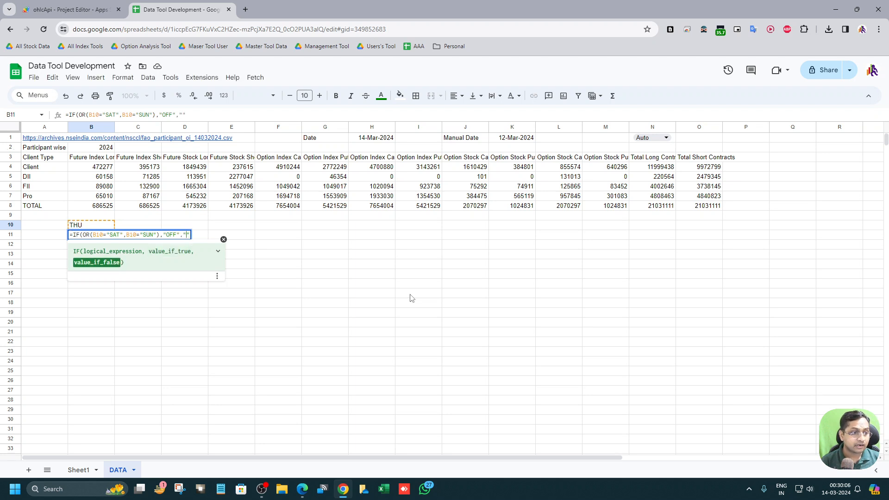
pyautogui.write('ON')
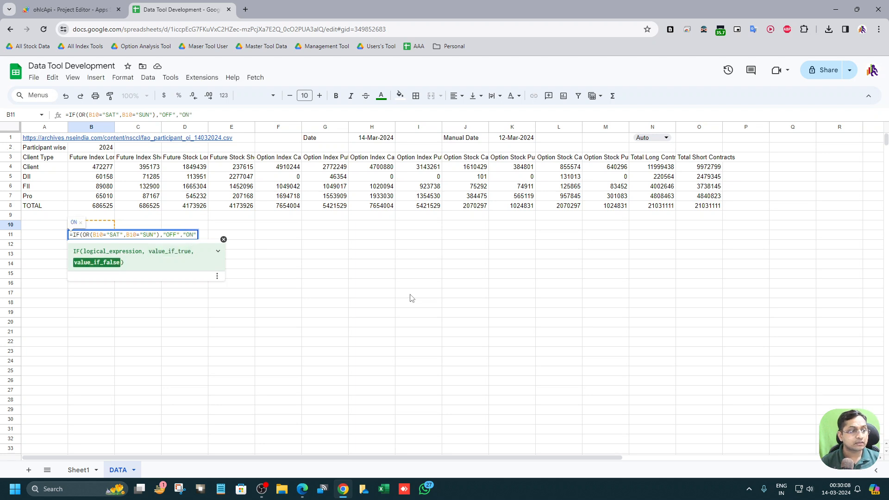
pyautogui.press('Return')
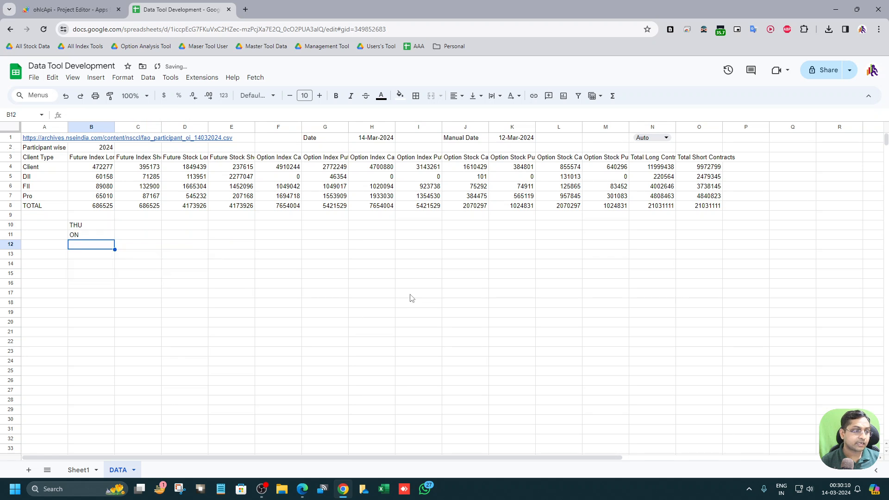
# Step: Examine the formulas in B10 and B11 and the references between them
pyautogui.click(96, 238)
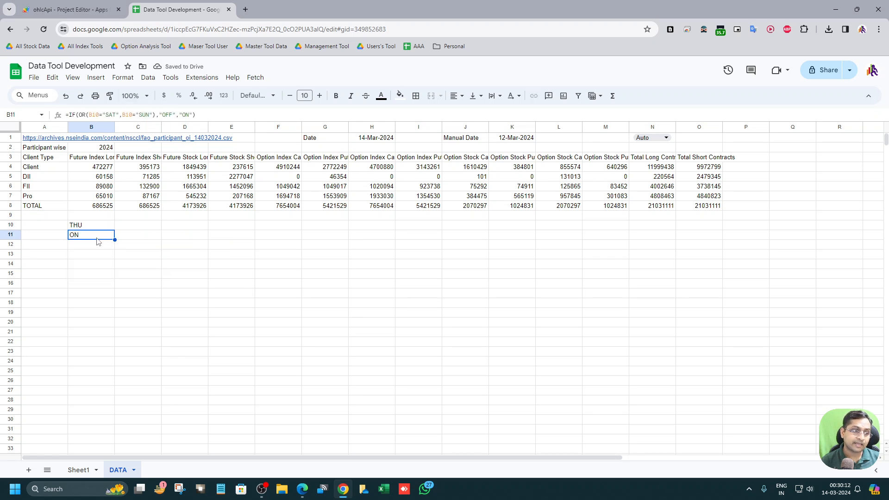
pyautogui.click(106, 226)
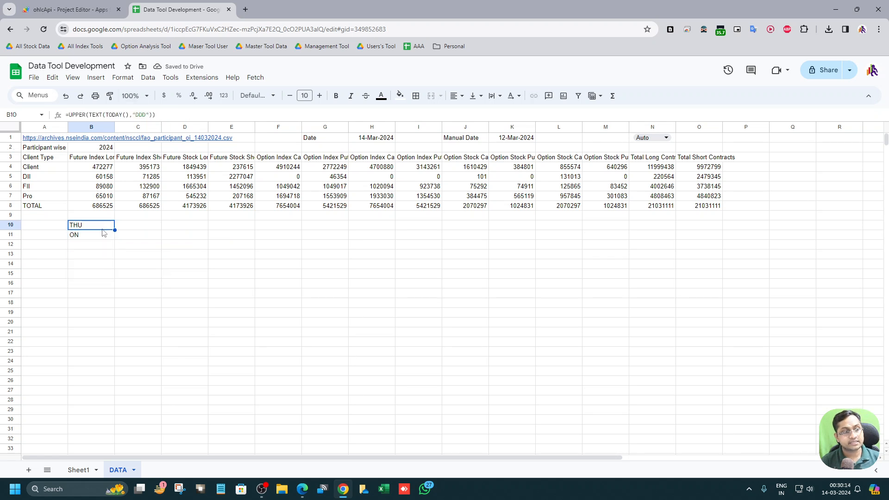
pyautogui.click(98, 235)
pyautogui.click(96, 226)
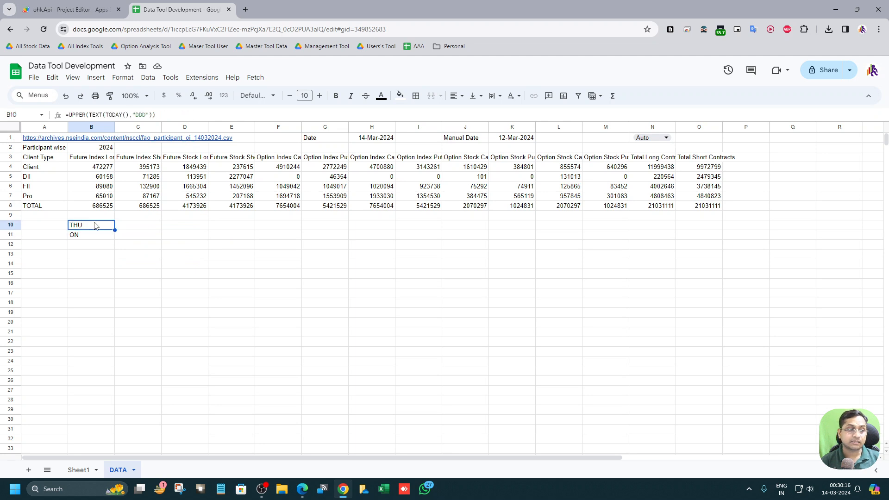
pyautogui.click(111, 117)
pyautogui.moveTo(106, 115); pyautogui.dragTo(130, 114)
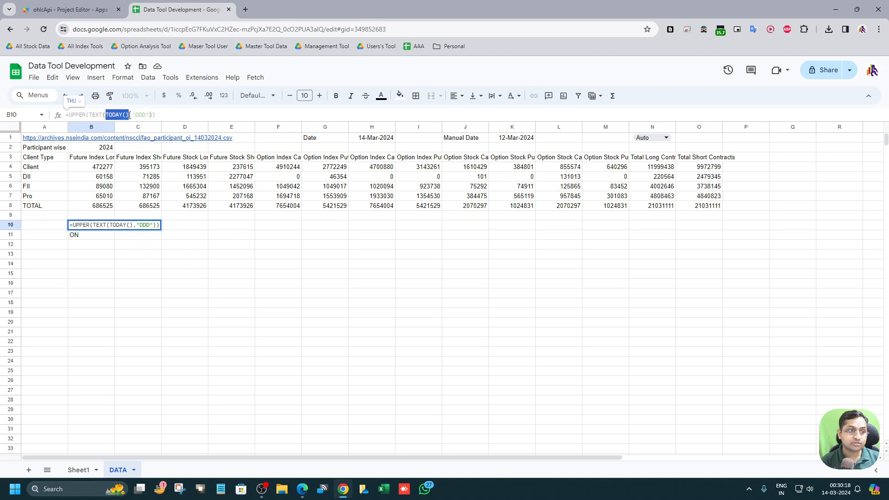
pyautogui.press('Escape')
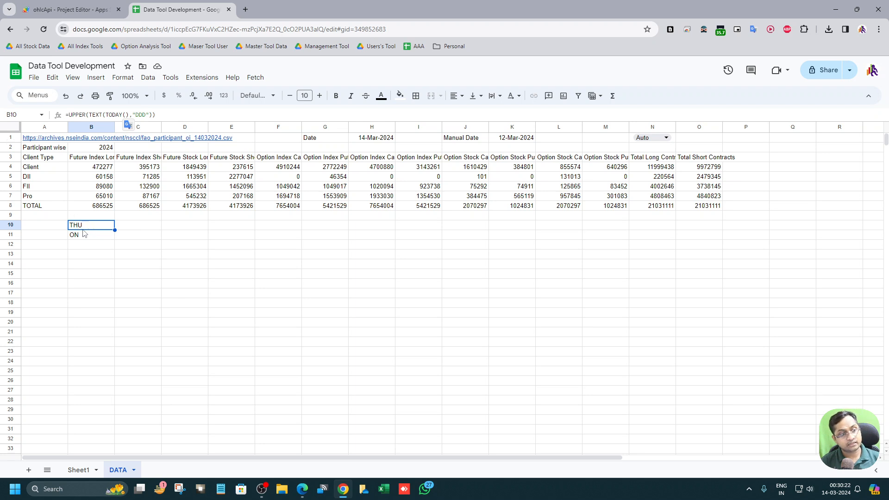
pyautogui.click(80, 238)
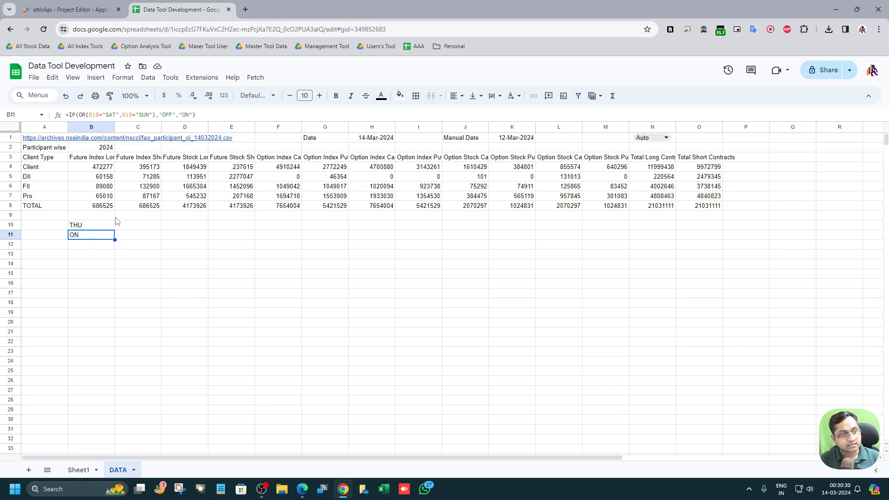
pyautogui.click(88, 115)
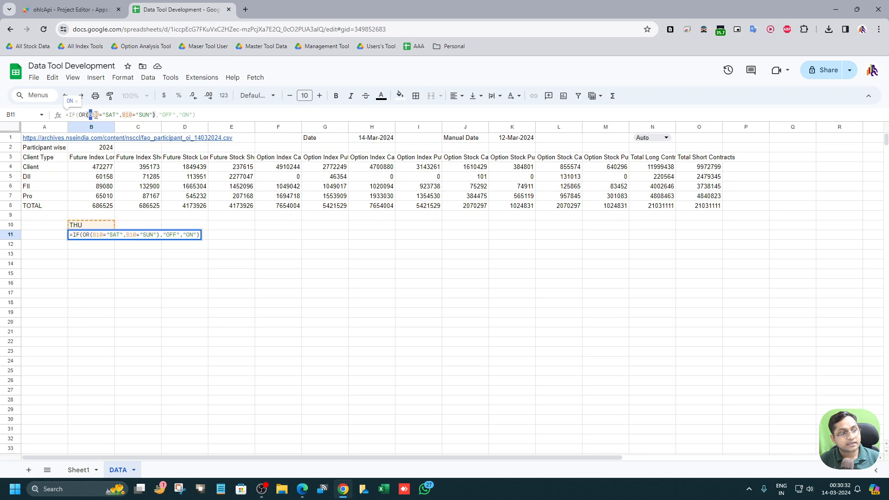
pyautogui.press('Escape')
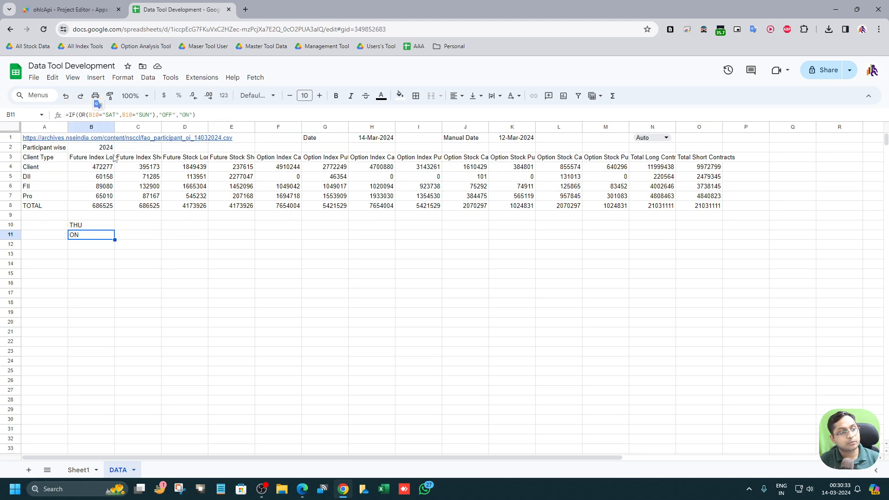
# Step: Copy B10's UPPER(TEXT(TODAY(),"DDD")) expression and substitute it for both B10 references in B11's formula
pyautogui.click(92, 225)
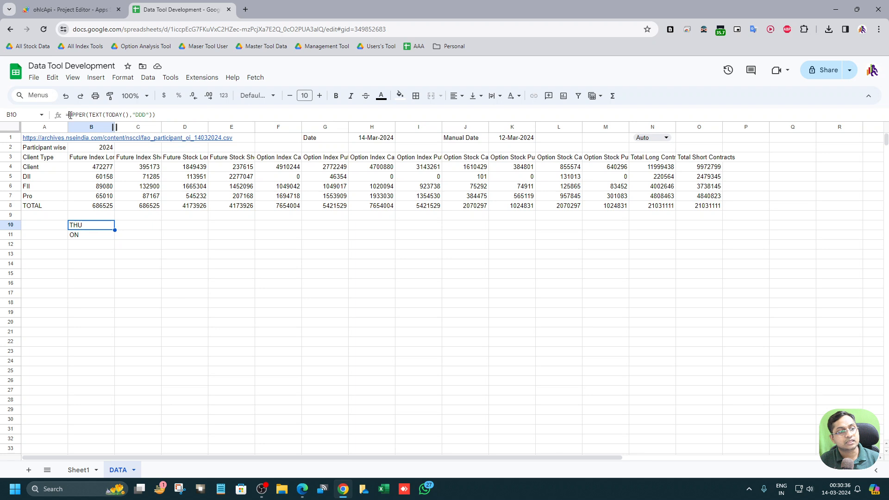
pyautogui.moveTo(70, 115); pyautogui.dragTo(327, 112)
pyautogui.hotkey('ctrl', 'c')
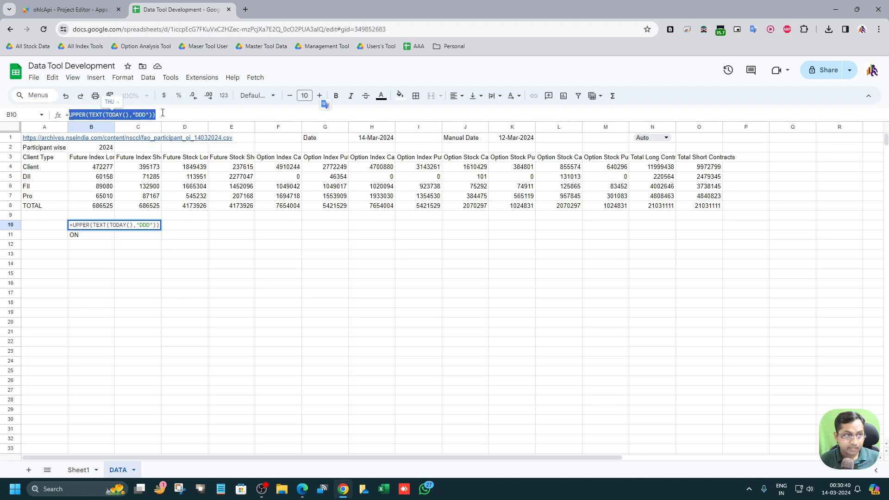
pyautogui.press('Escape')
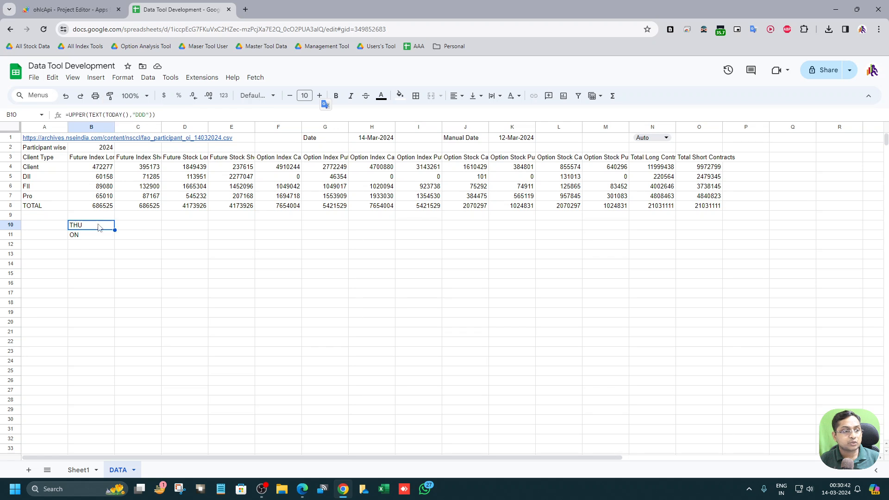
pyautogui.press('Down')
pyautogui.click(95, 115)
pyautogui.doubleClick(95, 115)
pyautogui.hotkey('ctrl', 'v')
pyautogui.doubleClick(203, 115)
pyautogui.hotkey('ctrl', 'v')
pyautogui.press('End')
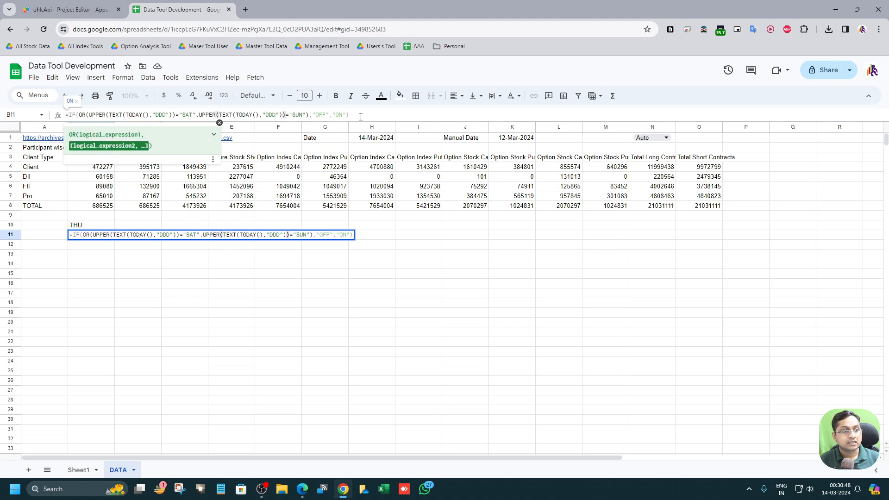
pyautogui.press('Return')
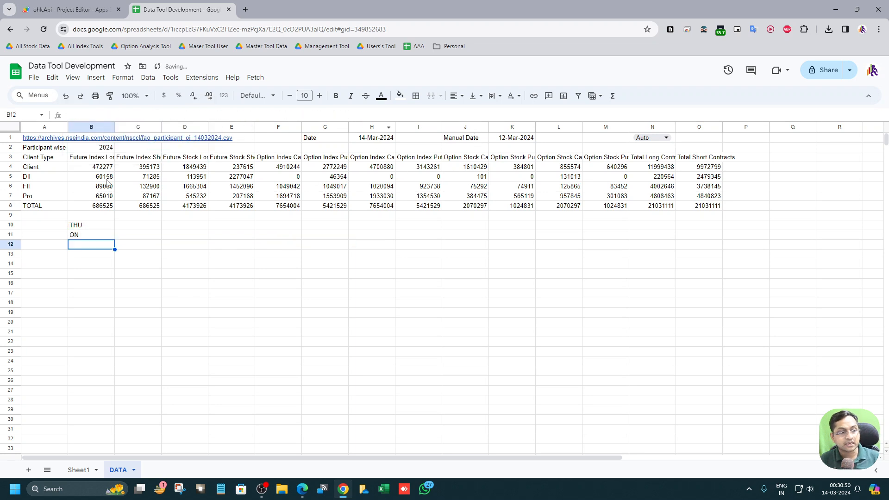
# Step: Clear cell B10, leaving B11 as the standalone weekday on/off formula
pyautogui.click(102, 227)
pyautogui.press('Delete')
pyautogui.click(88, 237)
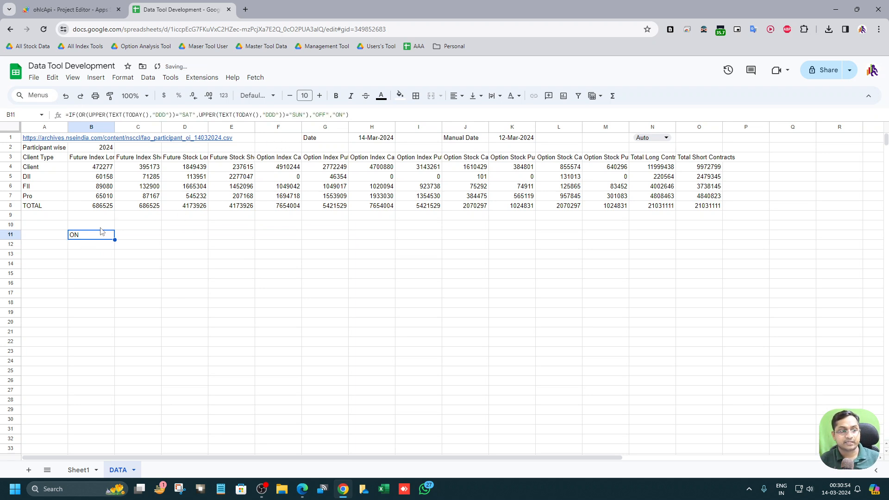
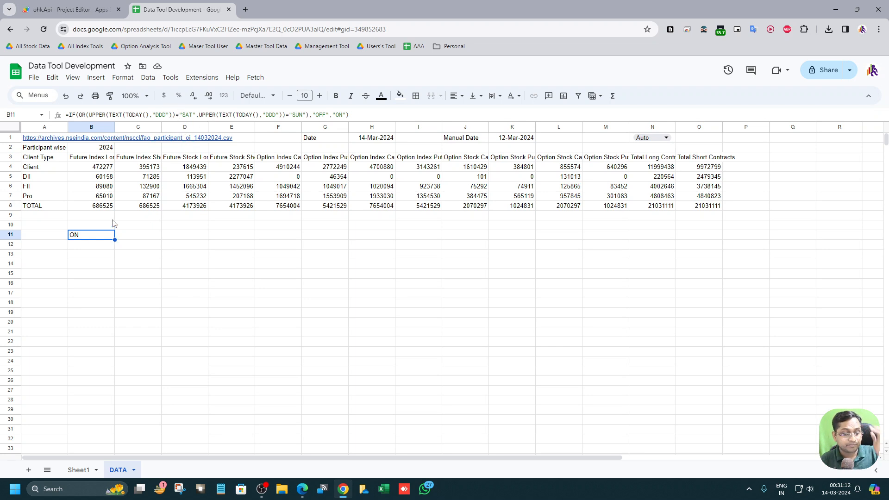
# Step: Undo the last two edits to restore B10's weekday formula and B11's formula referencing B10
pyautogui.hotkey('ctrl', 'z')
pyautogui.hotkey('ctrl', 'z')
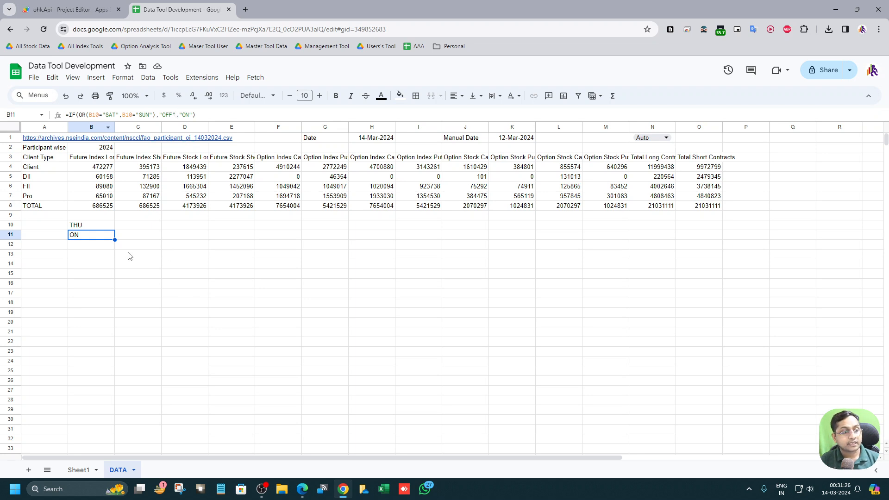
# Step: Enter a formula in K12 dividing K6 by K5
pyautogui.click(139, 239)
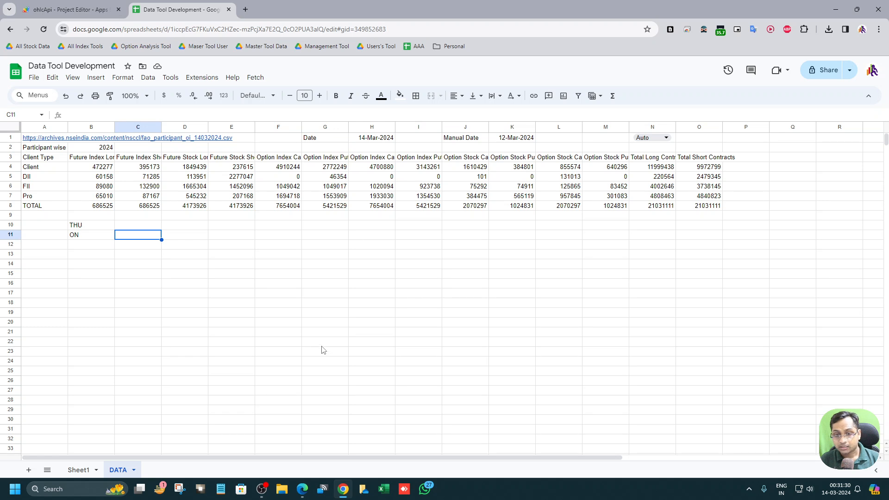
pyautogui.click(502, 247)
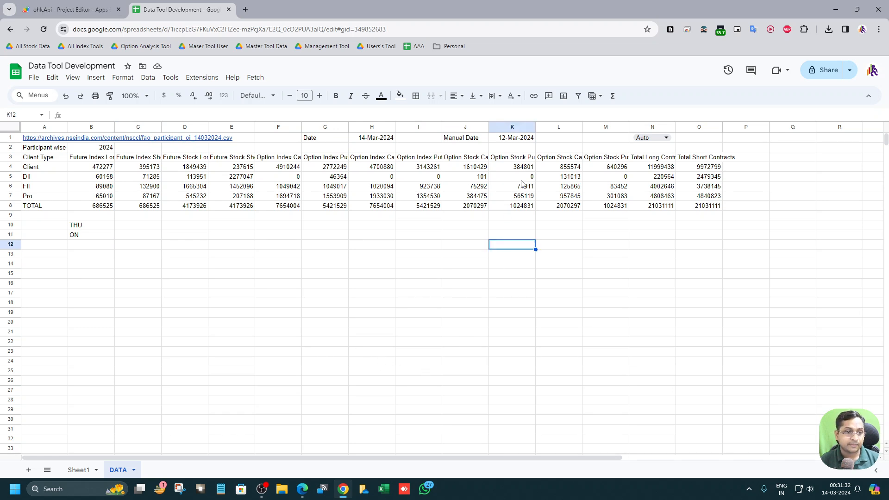
pyautogui.write('=')
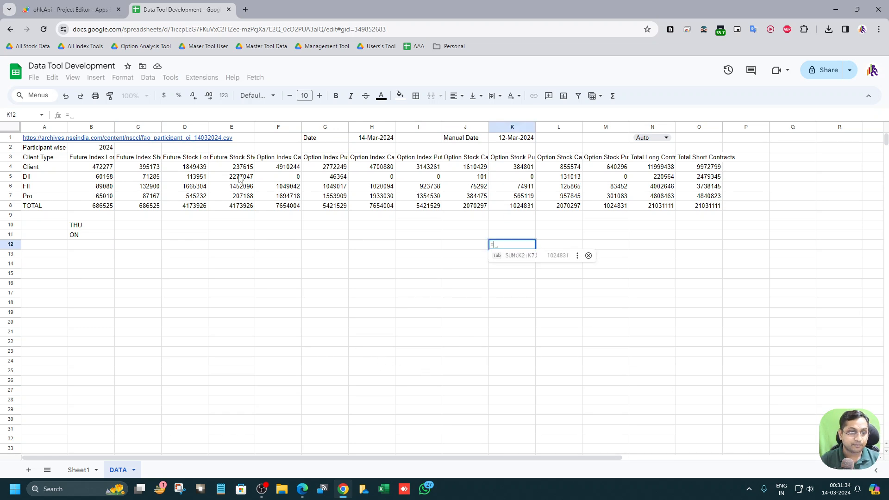
pyautogui.click(525, 187)
pyautogui.write('/')
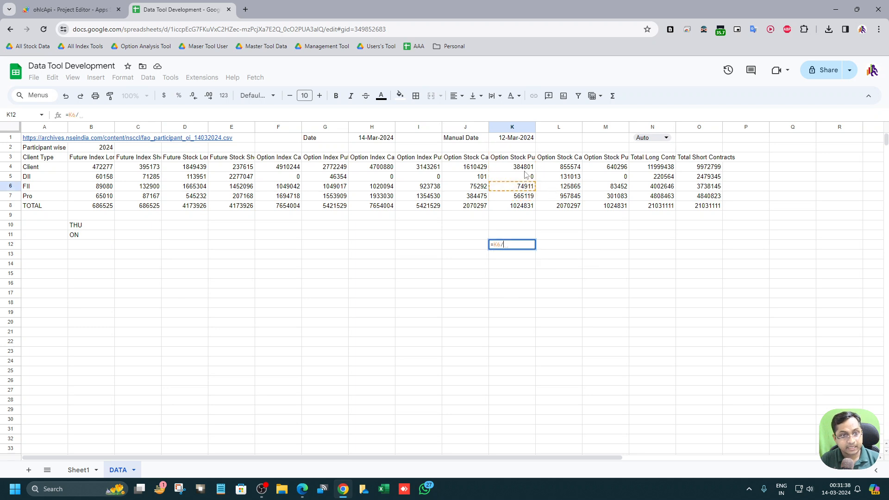
pyautogui.click(523, 177)
pyautogui.press('Return')
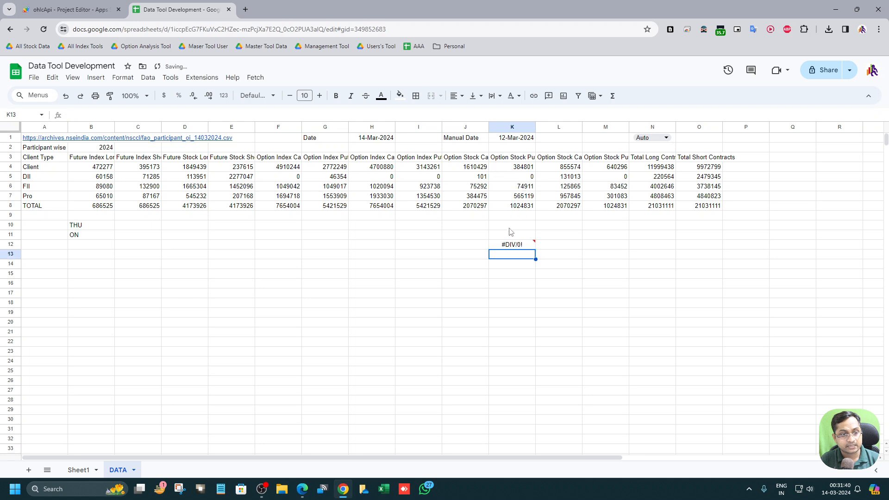
# Step: Inspect K12's division error and set its number format to Automatic
pyautogui.click(520, 245)
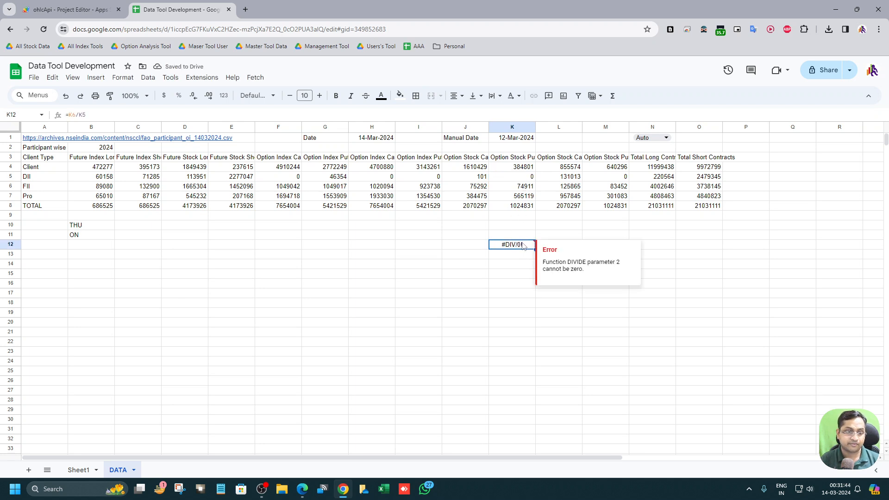
pyautogui.click(223, 95)
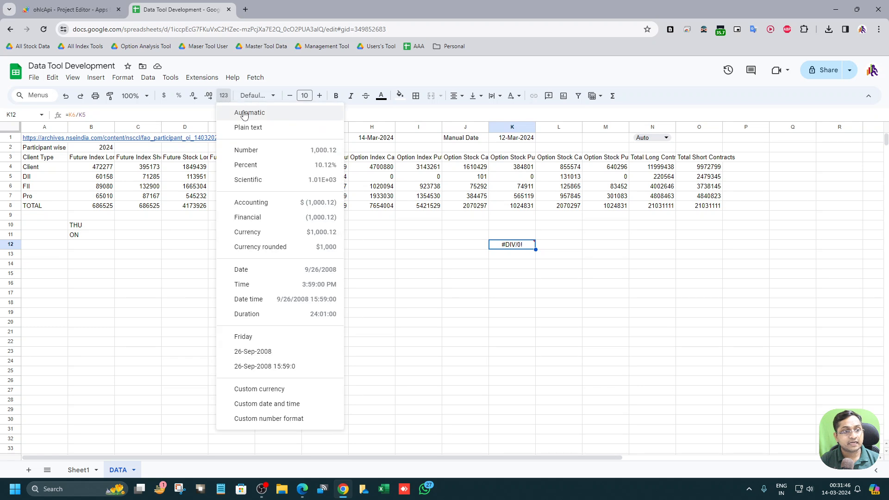
pyautogui.click(244, 113)
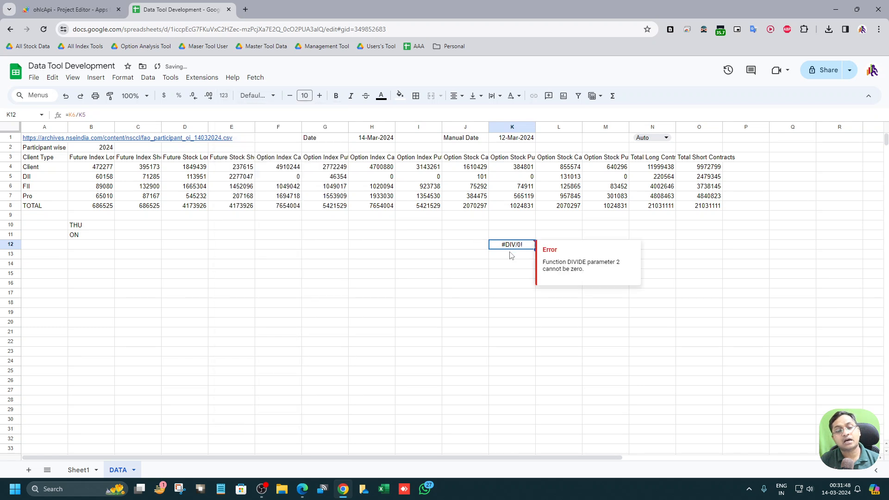
# Step: Wrap K12's division in IFERROR so it reads =IFERROR(K6/K5)
pyautogui.click(72, 115)
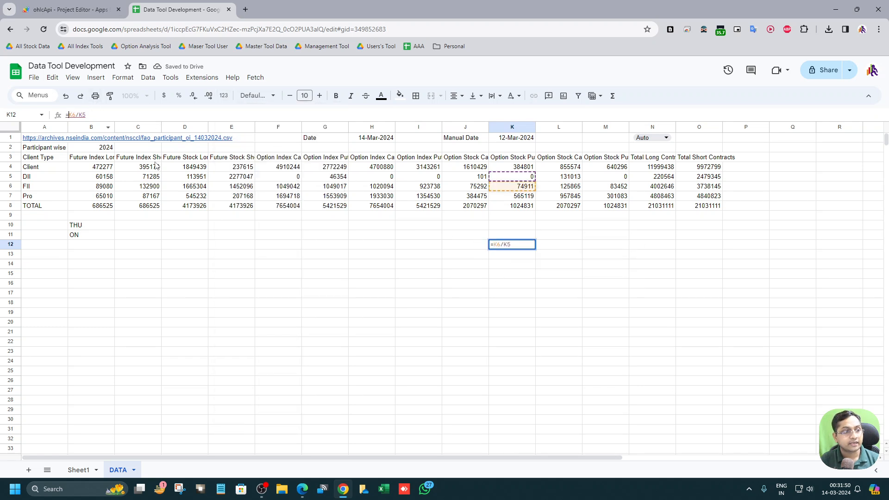
pyautogui.write('IFERR')
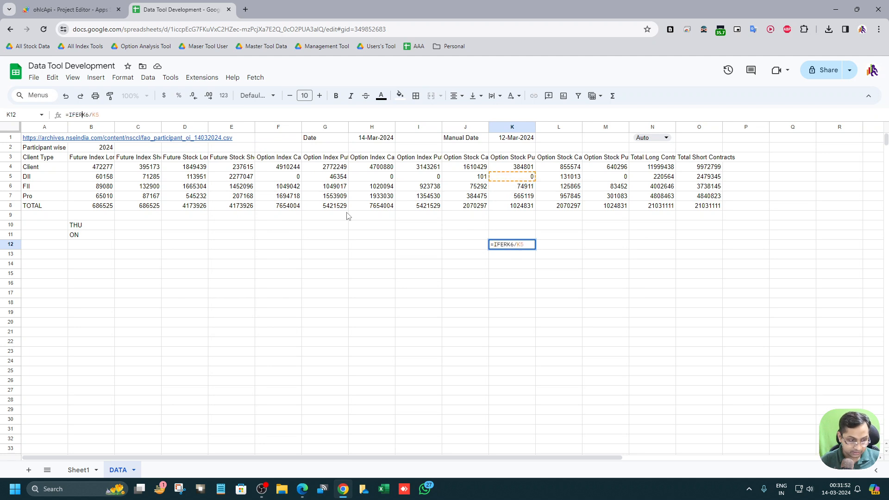
pyautogui.write('OR(')
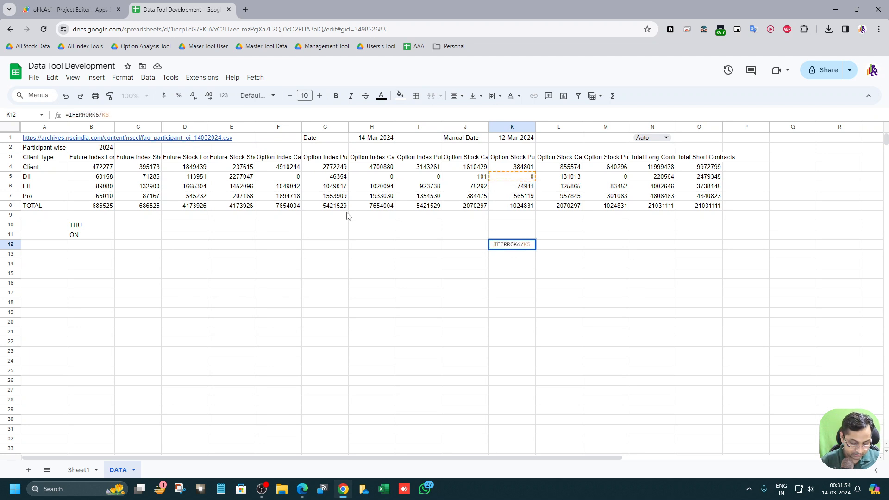
pyautogui.press('Return')
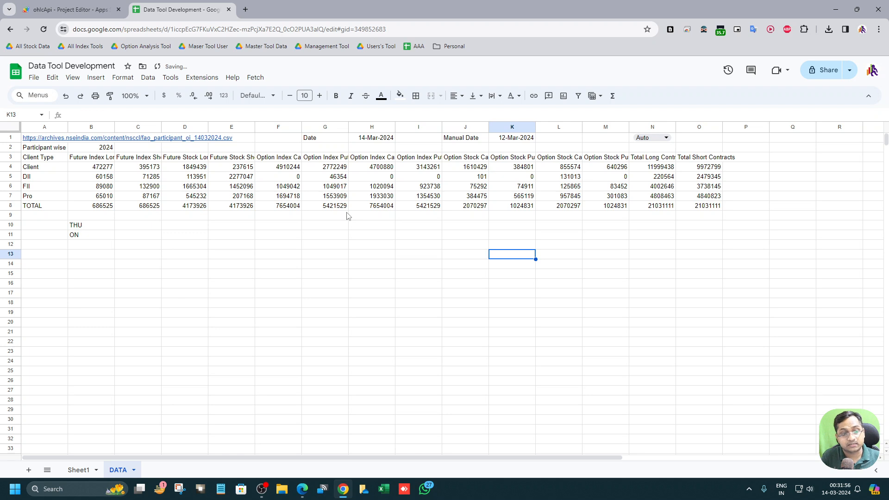
# Step: Try adding "NA" as the IFERROR fallback value in K12, then undo that change
pyautogui.press('Up')
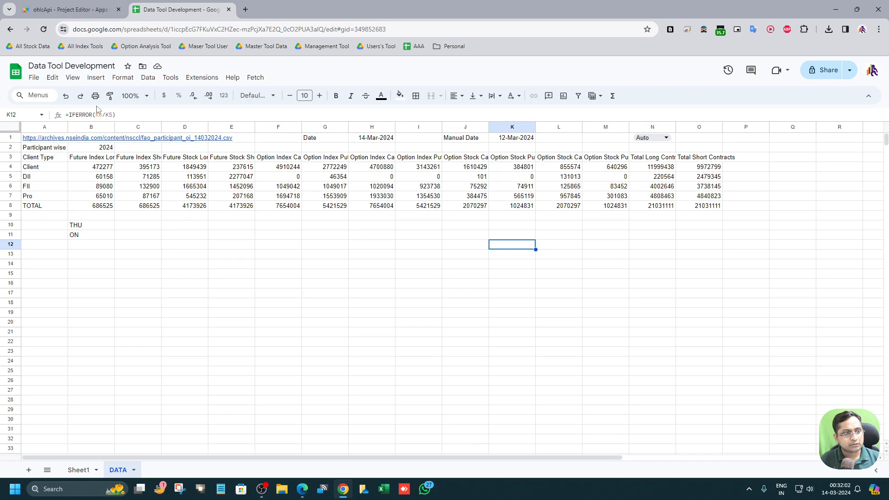
pyautogui.click(113, 117)
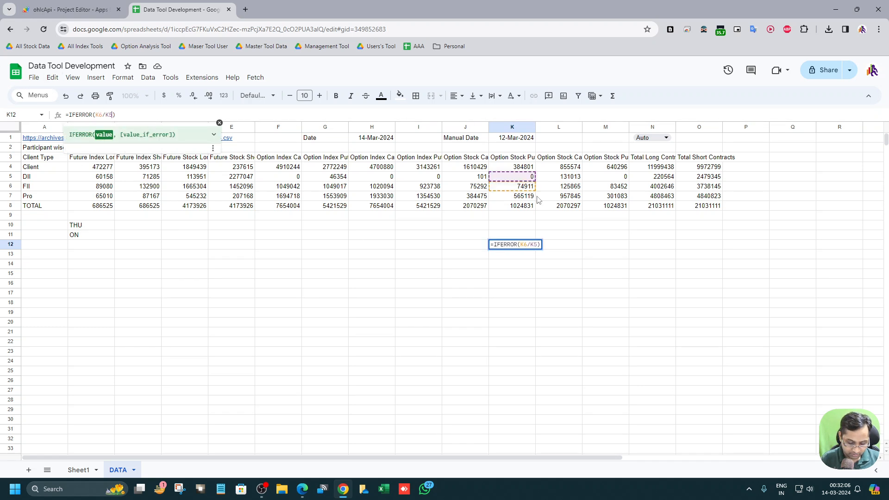
pyautogui.write(',""')
pyautogui.write('N')
pyautogui.write('A')
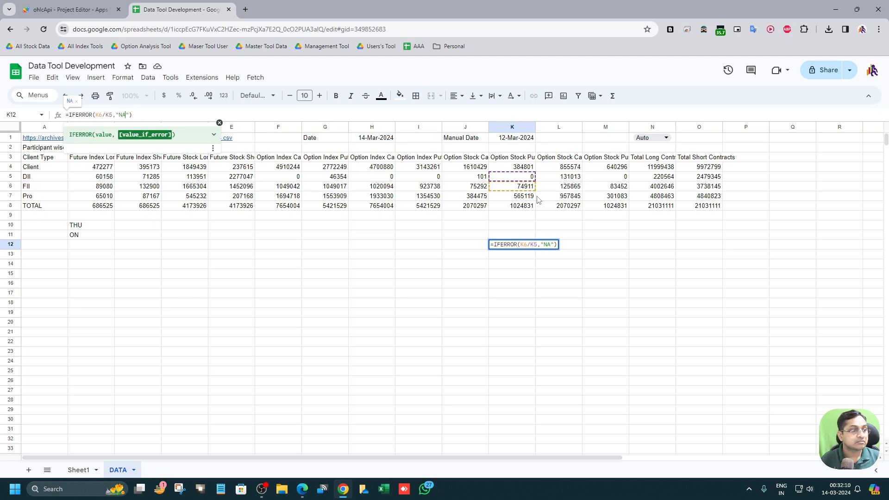
pyautogui.press('Return')
pyautogui.press('Up')
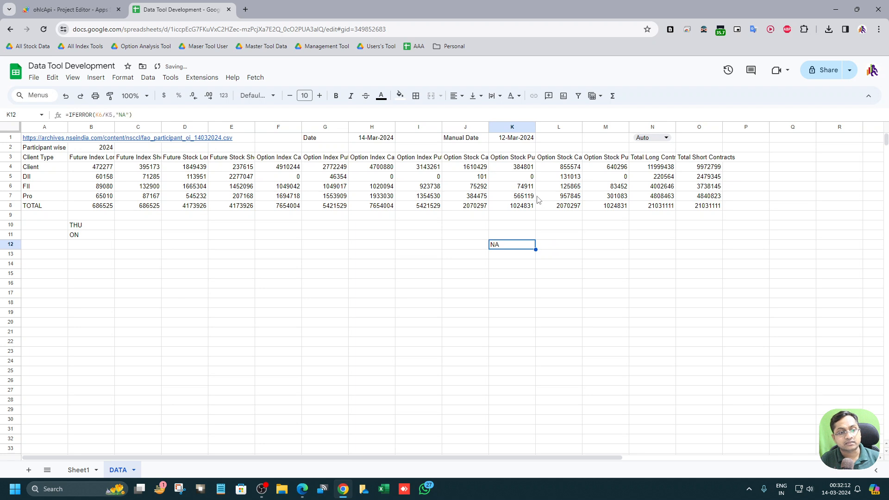
pyautogui.hotkey('ctrl', 'z')
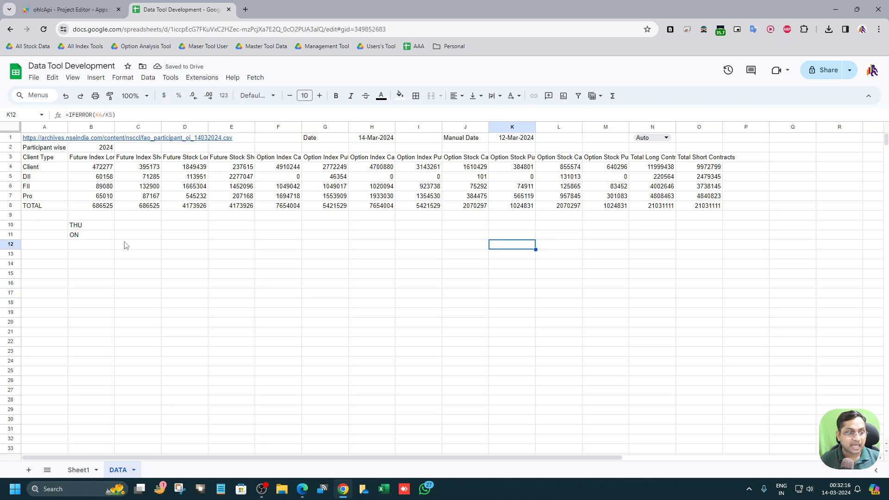
# Step: Edit B11's formula to return an empty string instead of "ON" on weekdays: =IF(OR(B10="SAT",B10="SUN"),"OFF","")
pyautogui.click(98, 240)
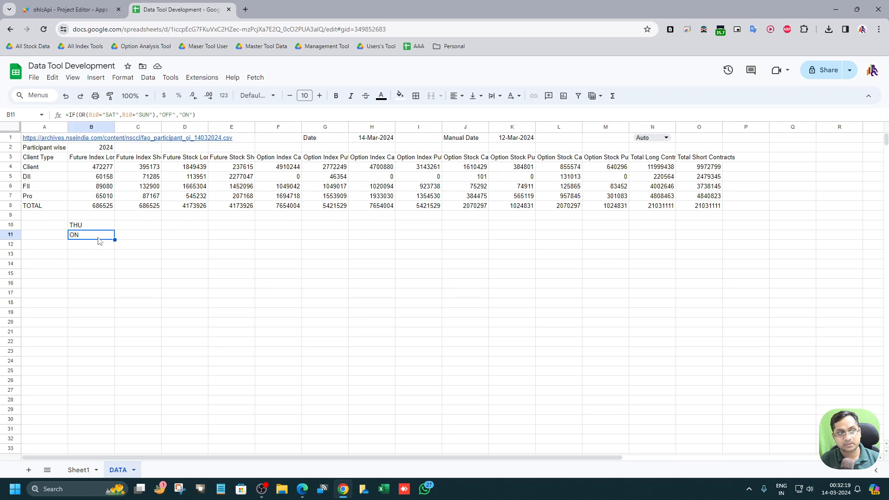
pyautogui.doubleClick(187, 115)
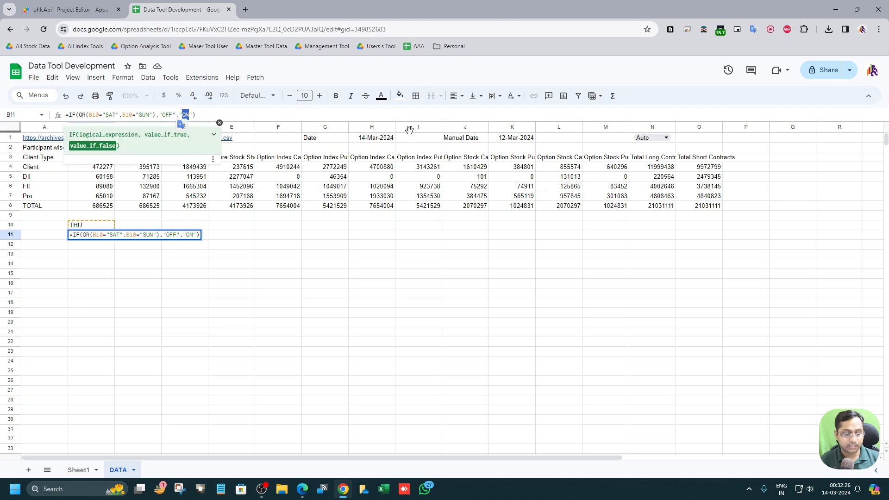
pyautogui.write('MA')
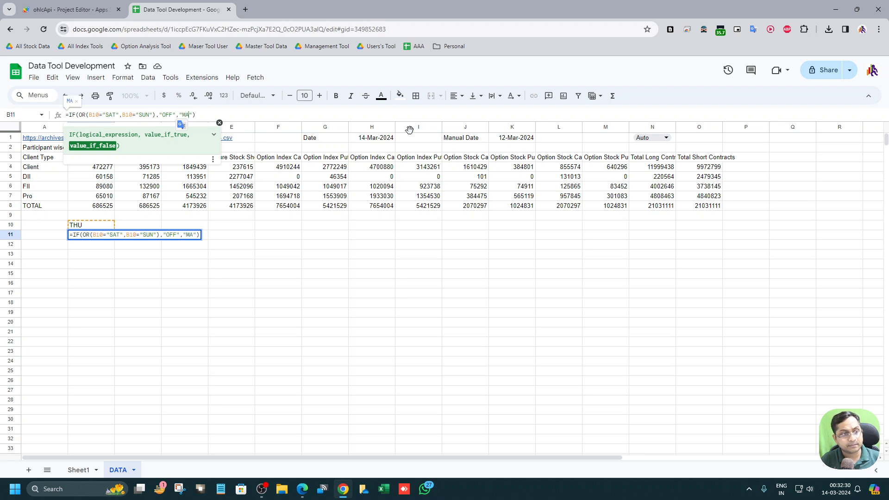
pyautogui.press('BackSpace')
pyautogui.press('BackSpace')
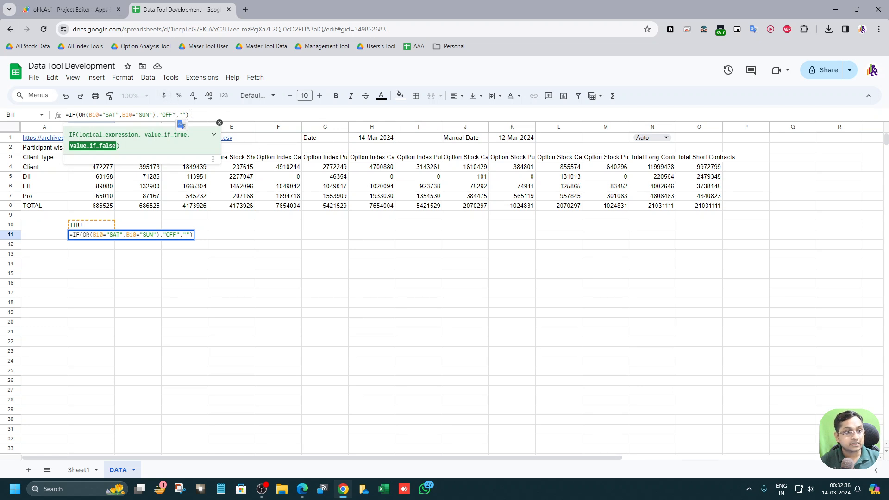
pyautogui.moveTo(187, 114); pyautogui.dragTo(180, 114)
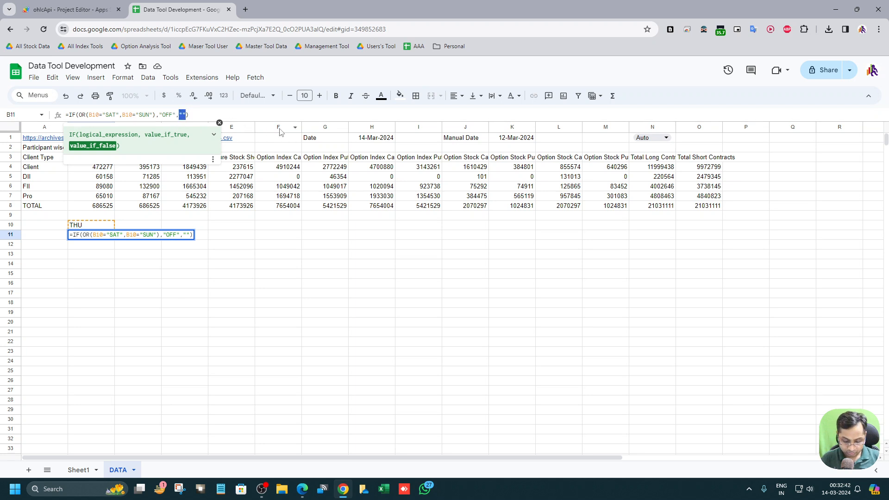
pyautogui.press('Return')
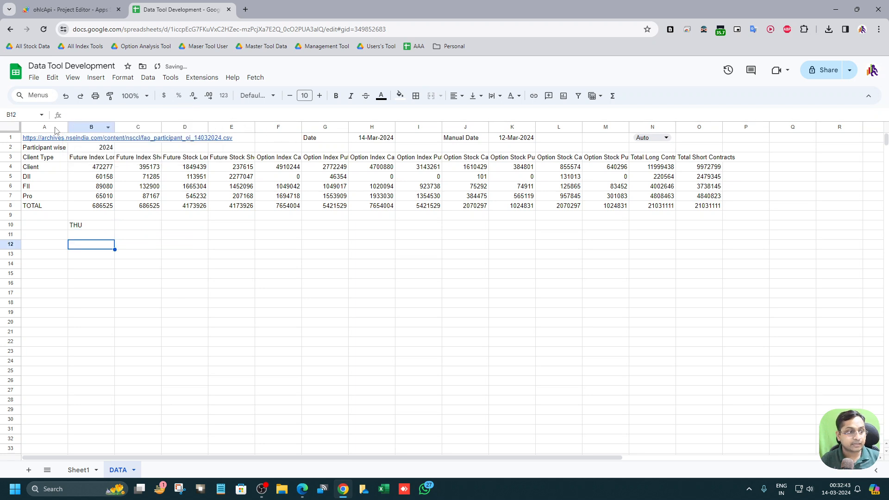
# Step: Try an ISBLANK check on B11 in C11, then cancel the entry
pyautogui.click(107, 236)
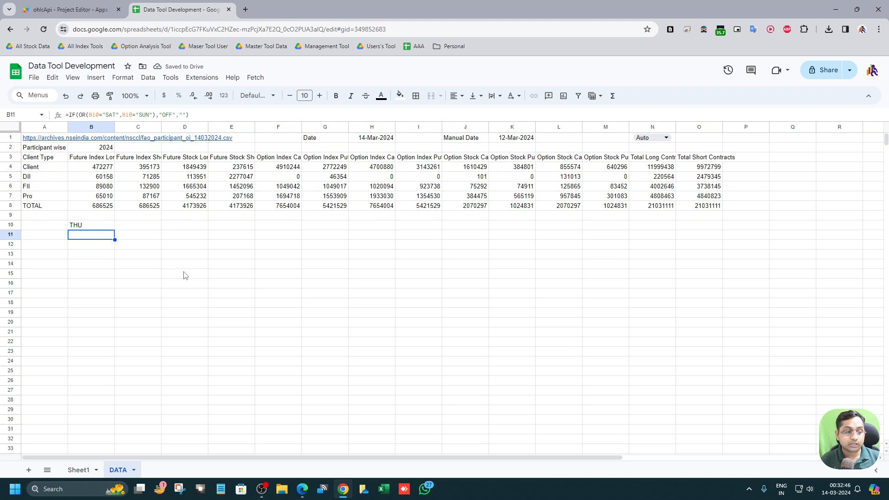
pyautogui.click(196, 275)
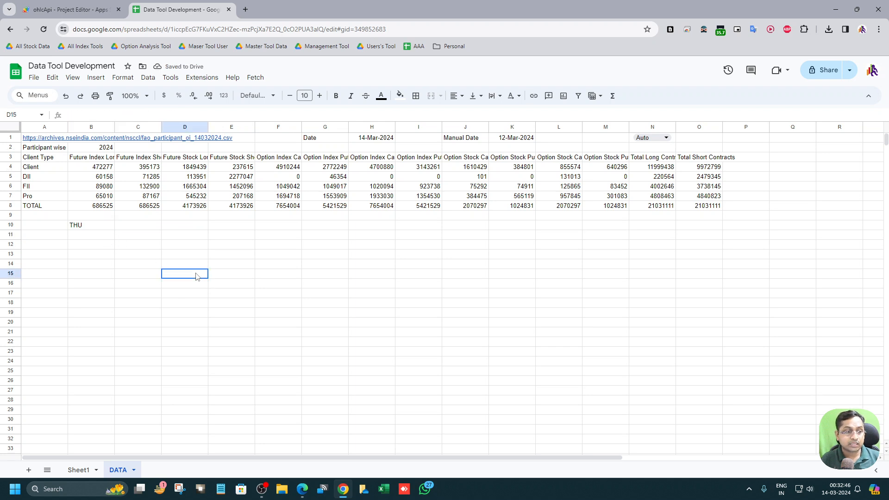
pyautogui.click(134, 236)
pyautogui.write('=ios')
pyautogui.press('BackSpace')
pyautogui.write('sb')
pyautogui.click(206, 247)
pyautogui.click(90, 236)
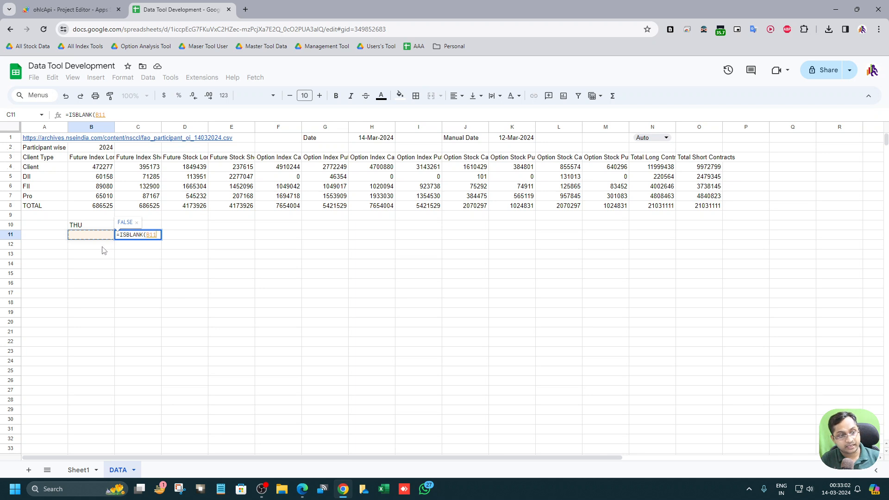
pyautogui.click(103, 245)
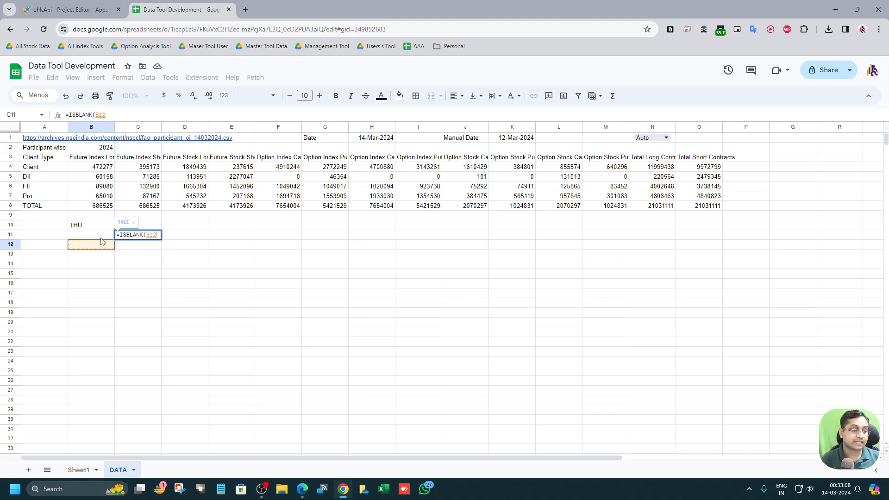
pyautogui.press('Escape')
# Step: Review the formulas in B11, B10, H1 and the A1 download link
pyautogui.click(103, 235)
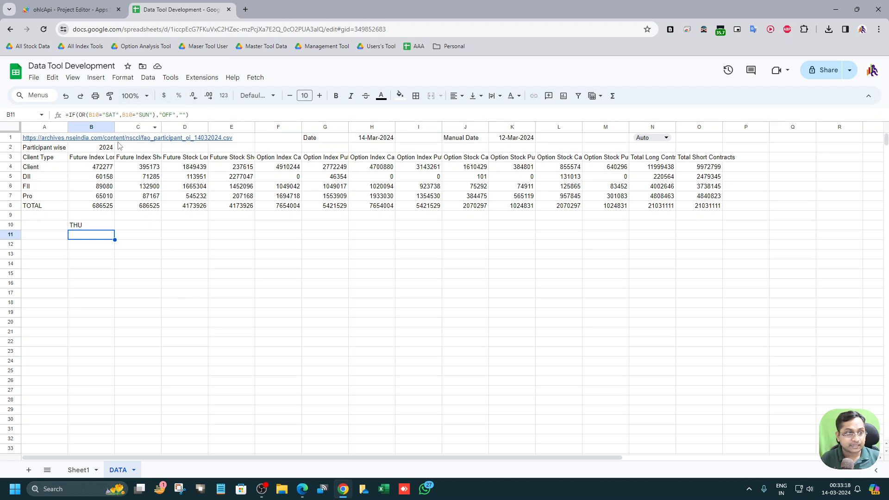
pyautogui.click(170, 78)
pyautogui.moveTo(148, 77)
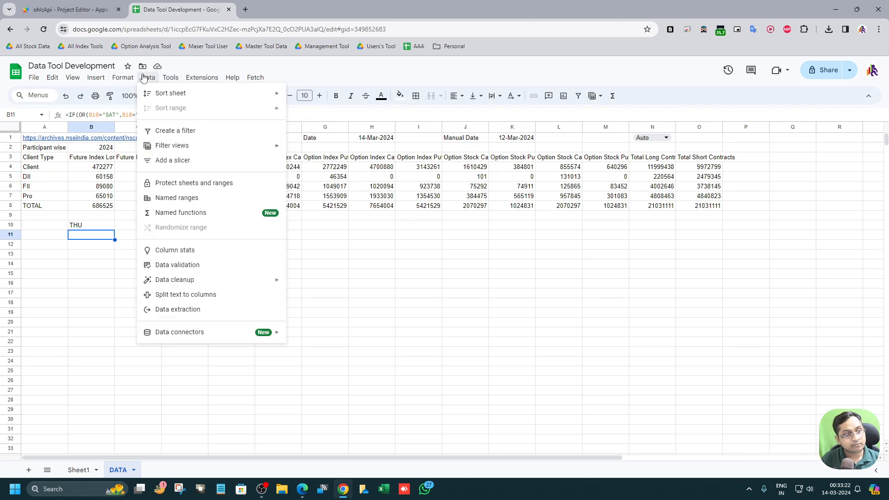
pyautogui.click(108, 268)
pyautogui.click(108, 227)
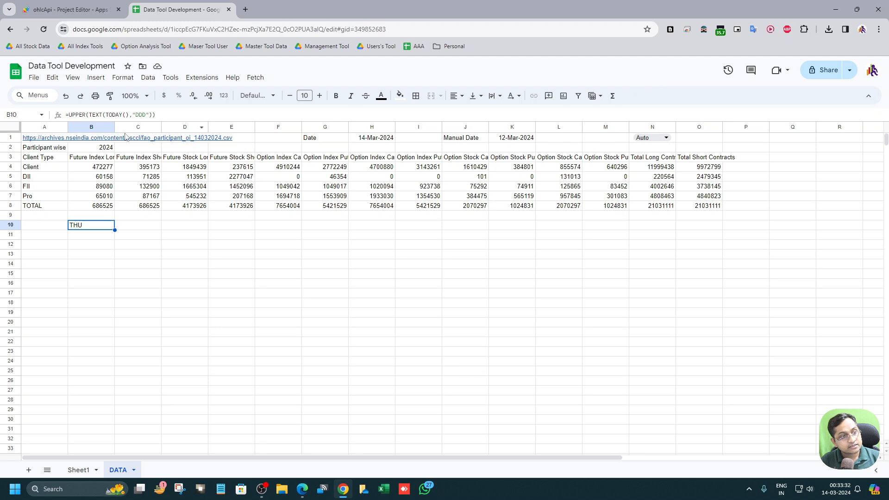
pyautogui.moveTo(33, 139)
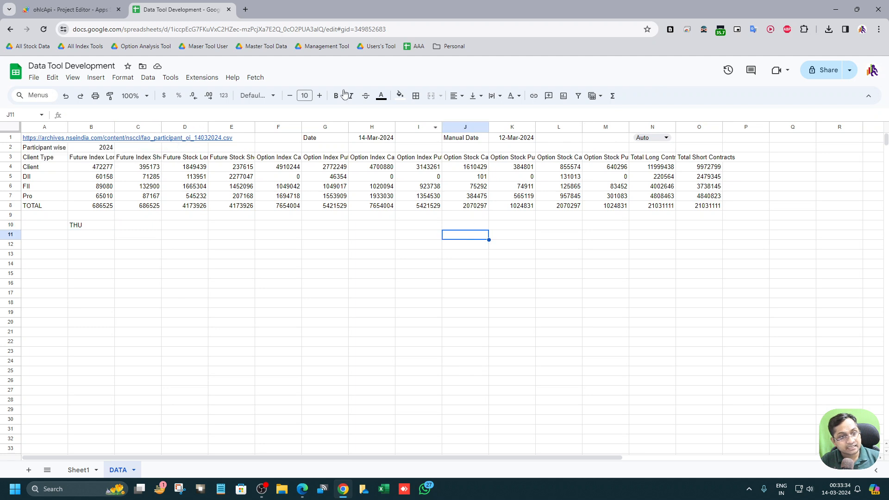
pyautogui.click(376, 140)
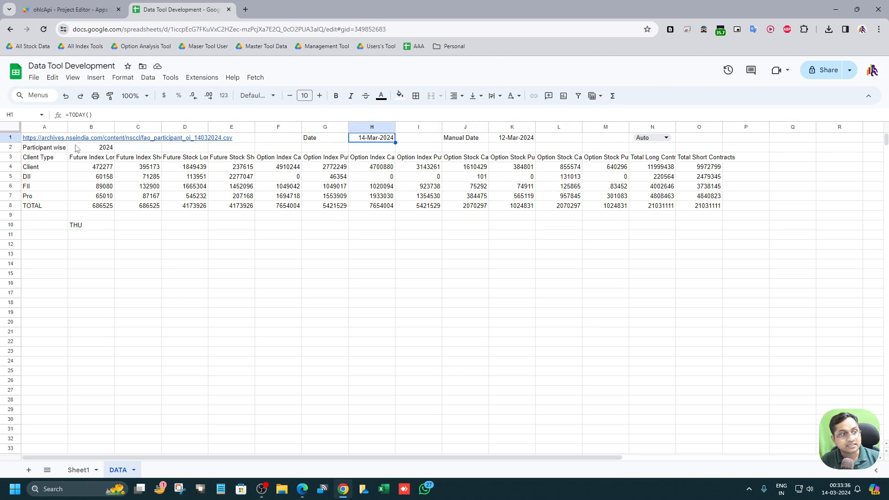
pyautogui.click(30, 139)
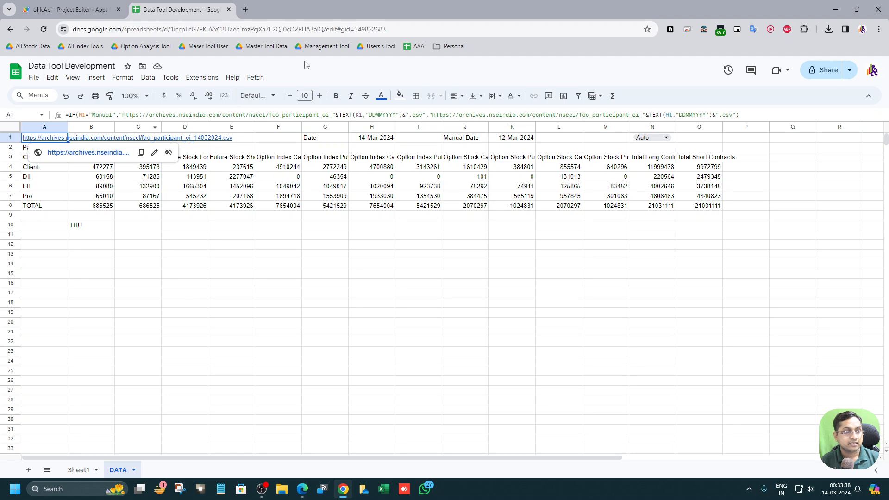
# Step: Open the spreadsheet's Apps Script project in a new tab and switch to it
pyautogui.click(212, 78)
pyautogui.click(227, 124)
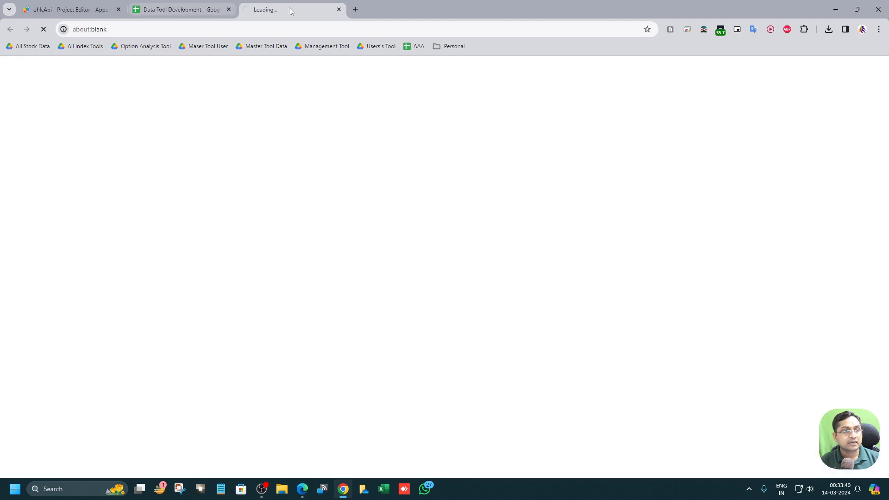
pyautogui.click(218, 8)
pyautogui.click(275, 8)
pyautogui.click(194, 9)
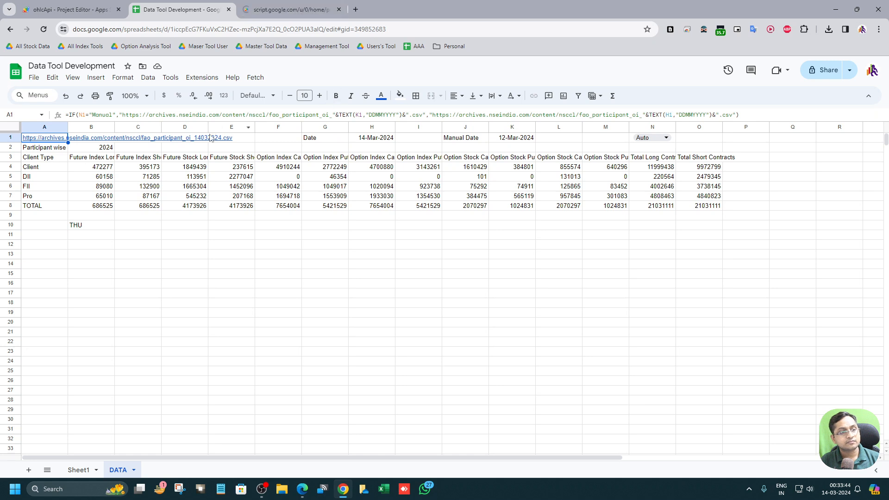
pyautogui.click(306, 5)
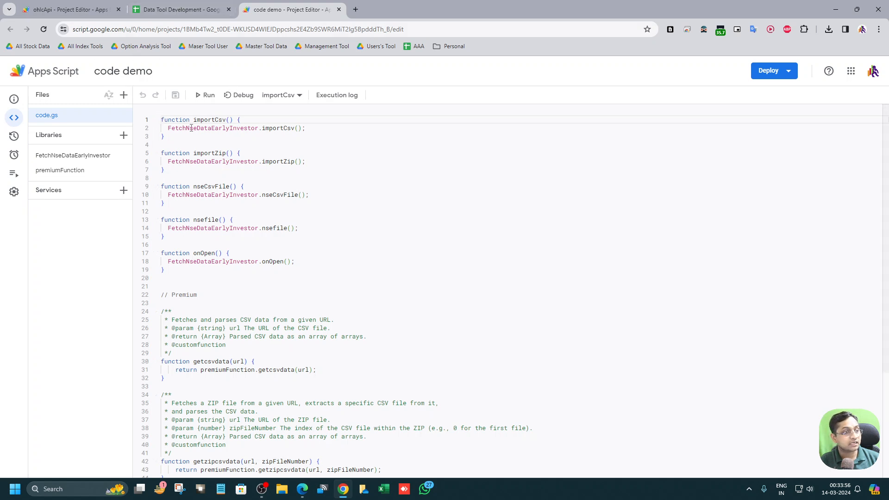
# Step: Select the nseCsvFile function and run it
pyautogui.click(283, 95)
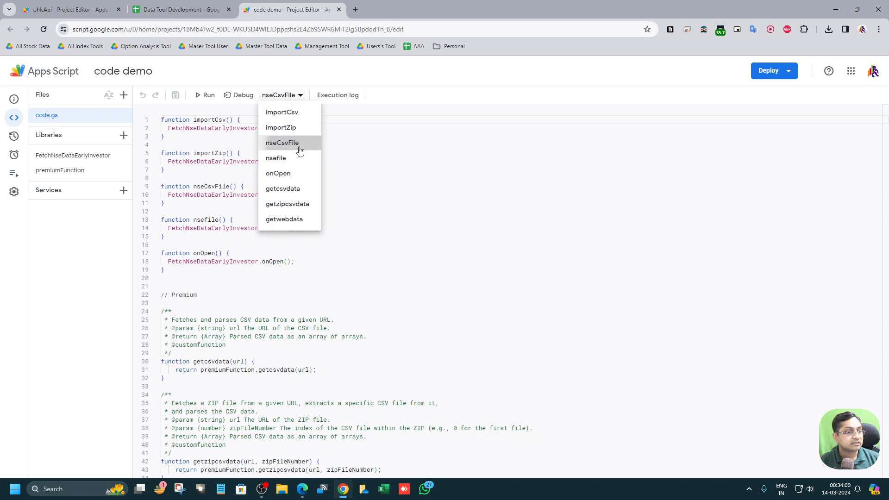
pyautogui.click(293, 143)
pyautogui.click(205, 94)
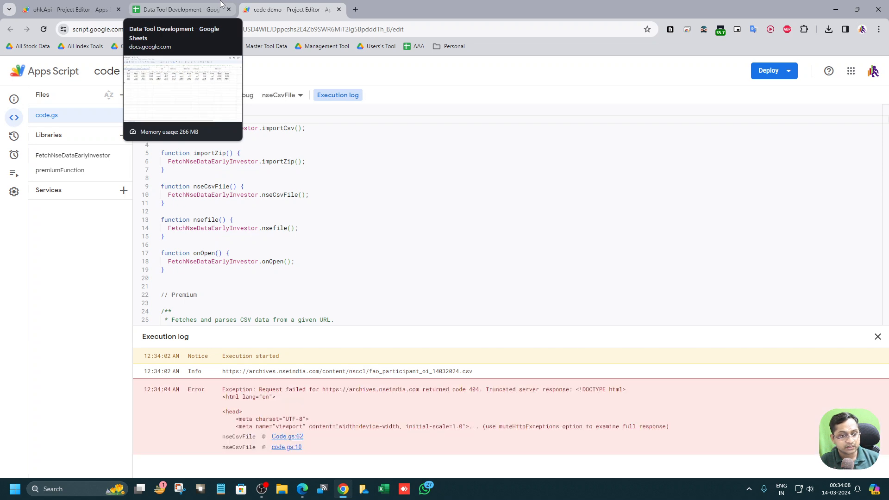
# Step: Switch the N1 mode to Manual and pick 12 March 2024 as the manual date in K1
pyautogui.click(220, 5)
pyautogui.click(650, 137)
pyautogui.click(644, 166)
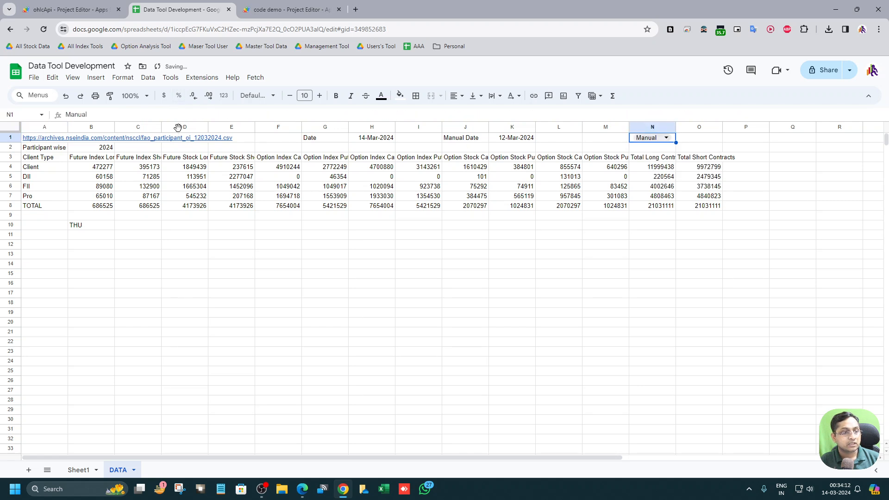
pyautogui.doubleClick(511, 140)
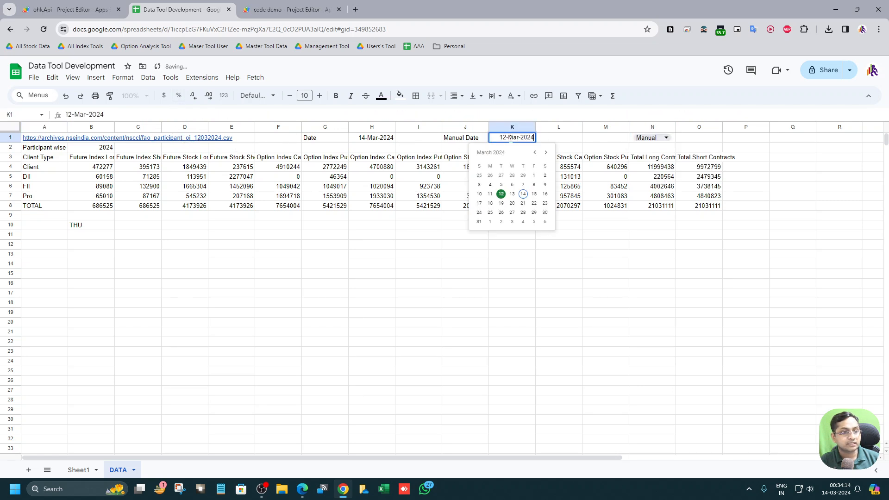
pyautogui.click(501, 194)
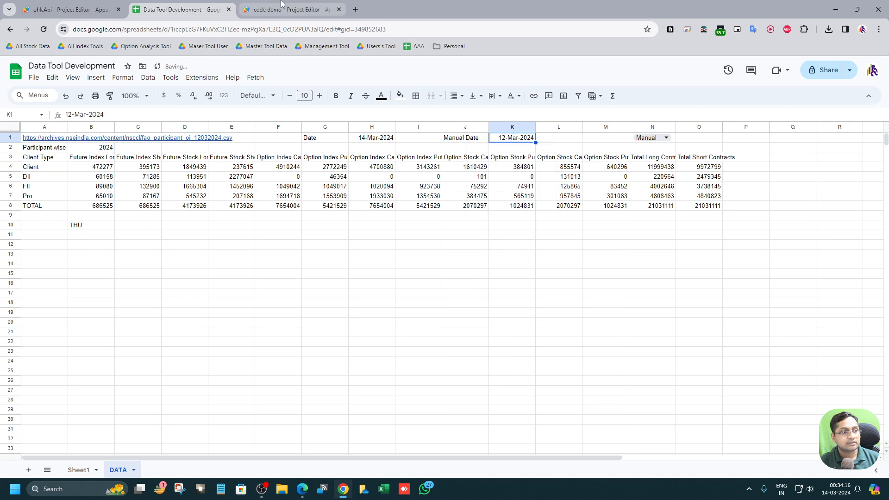
# Step: Run nseCsvFile again in the script editor and select the error message in the execution log
pyautogui.click(283, 10)
pyautogui.click(206, 95)
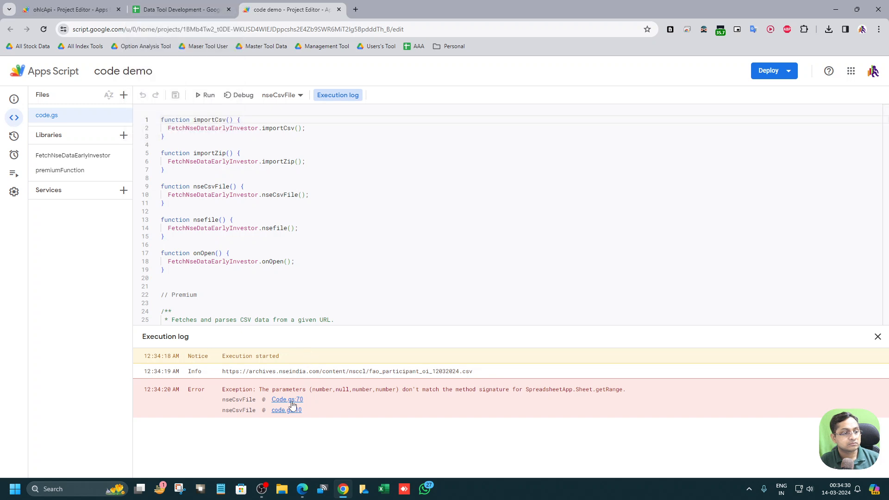
pyautogui.moveTo(267, 389); pyautogui.dragTo(647, 393)
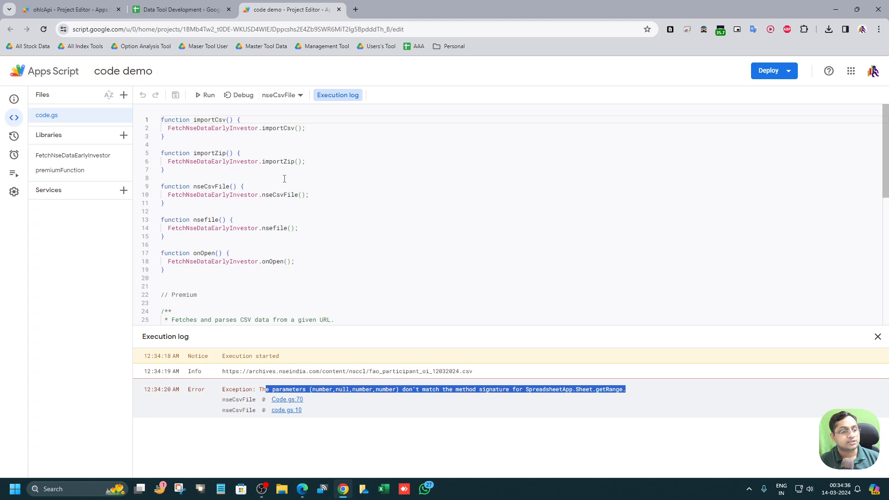
# Step: Examine the imported participant-wise table range A2:O8 and the Fetch menu options in the sheet
pyautogui.click(178, 9)
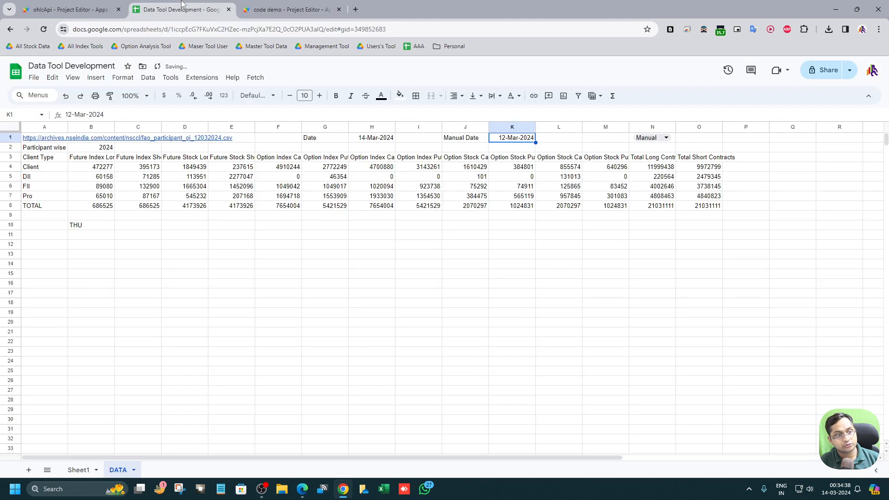
pyautogui.moveTo(34, 148); pyautogui.dragTo(730, 216)
pyautogui.click(255, 78)
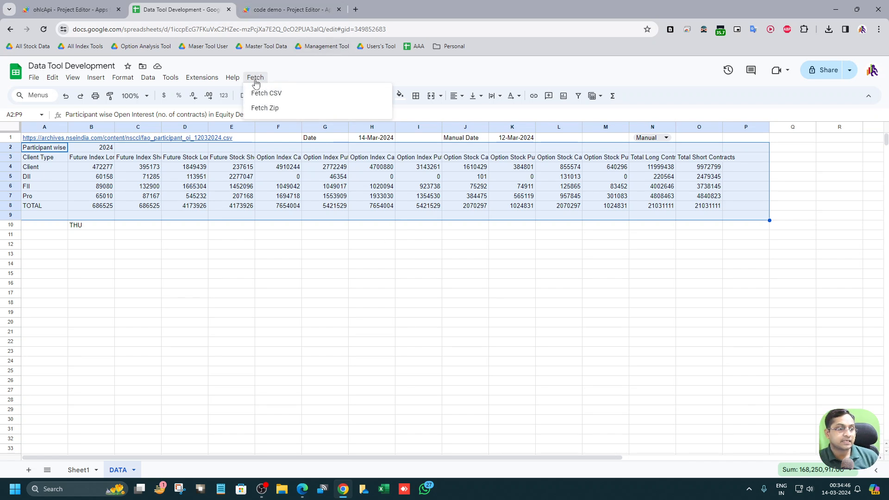
pyautogui.moveTo(232, 77)
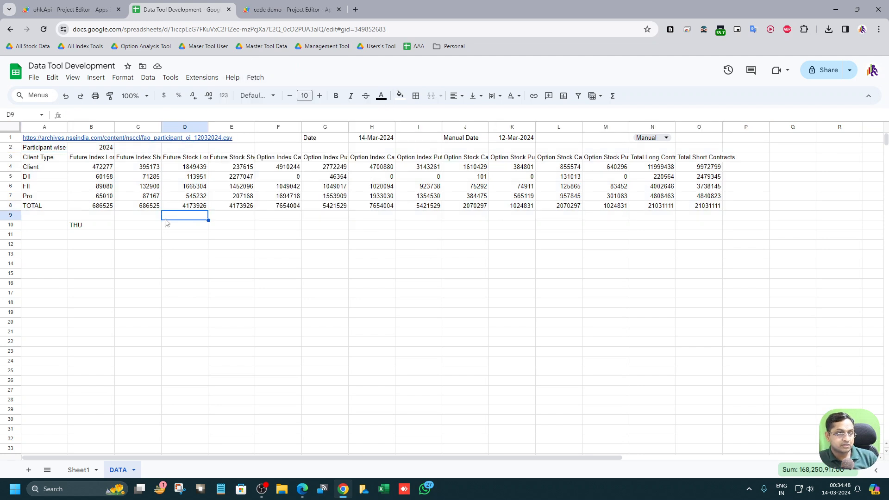
pyautogui.click(165, 218)
pyautogui.moveTo(33, 148); pyautogui.dragTo(705, 206)
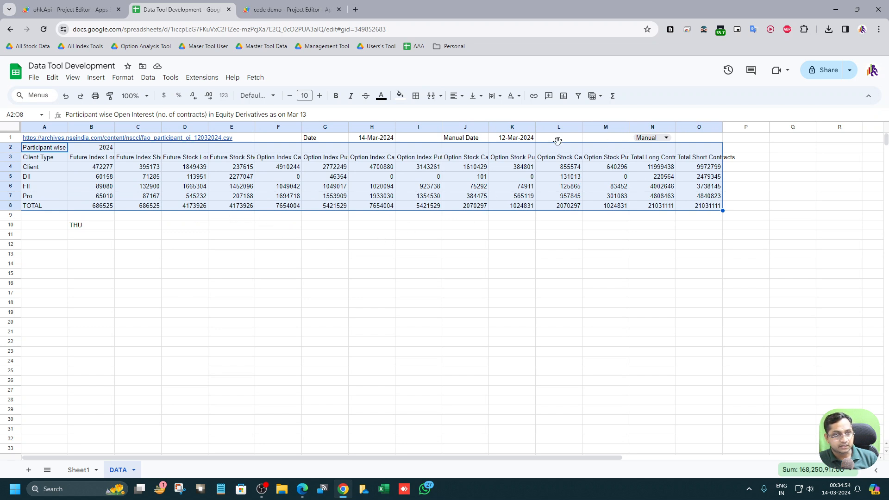
pyautogui.click(630, 144)
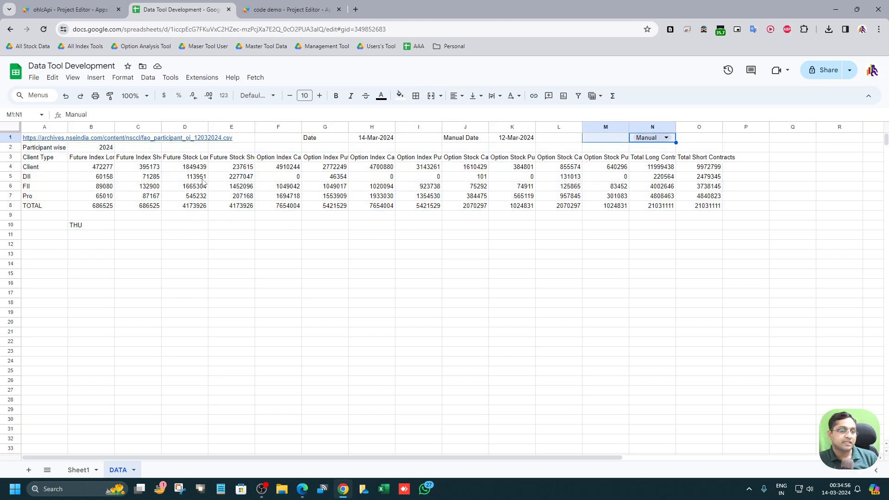
pyautogui.click(479, 227)
pyautogui.moveTo(45, 147); pyautogui.dragTo(711, 210)
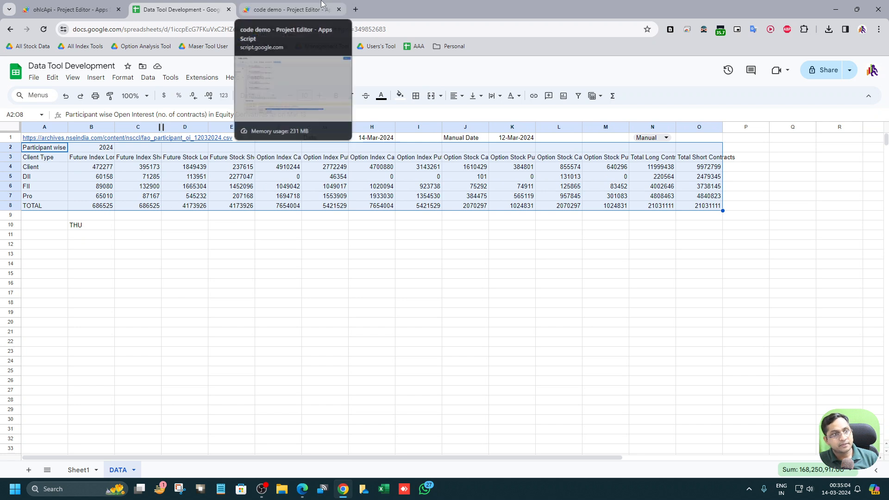
pyautogui.click(309, 9)
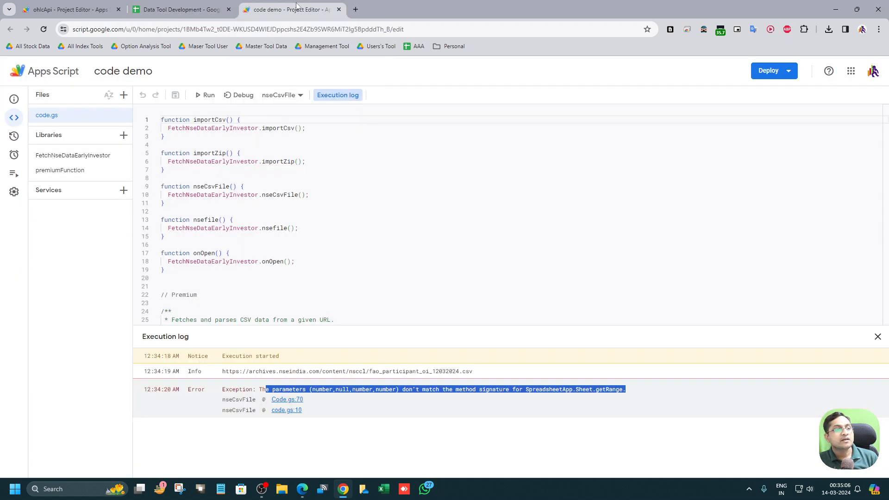
pyautogui.click(877, 336)
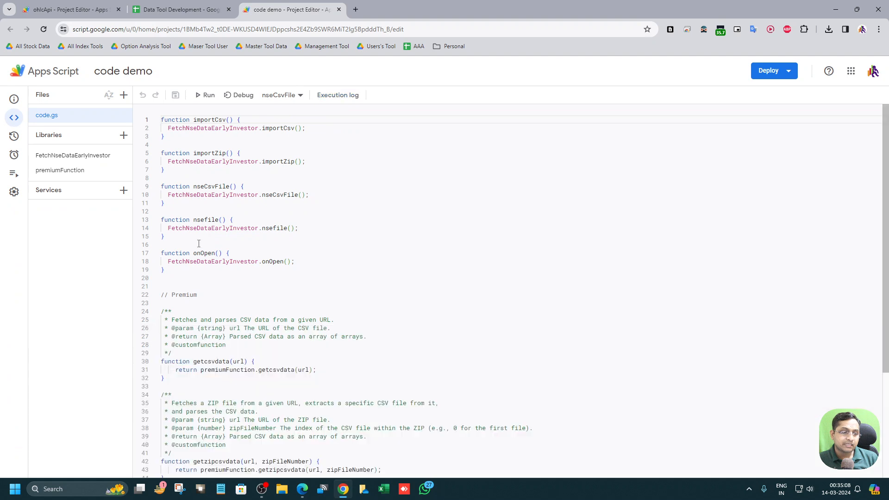
pyautogui.click(19, 159)
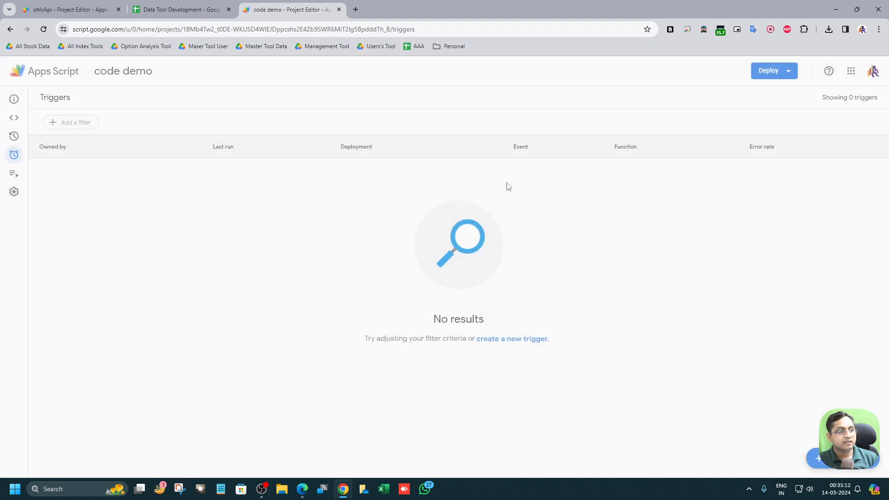
pyautogui.click(517, 341)
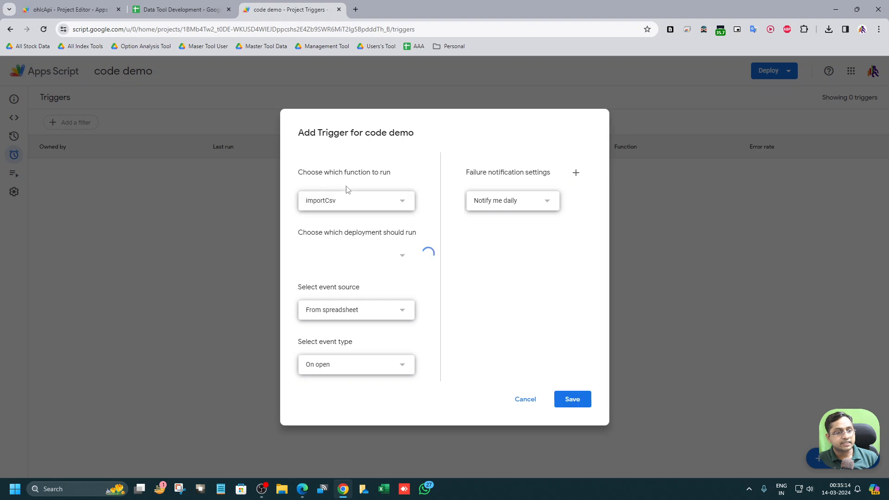
pyautogui.click(350, 201)
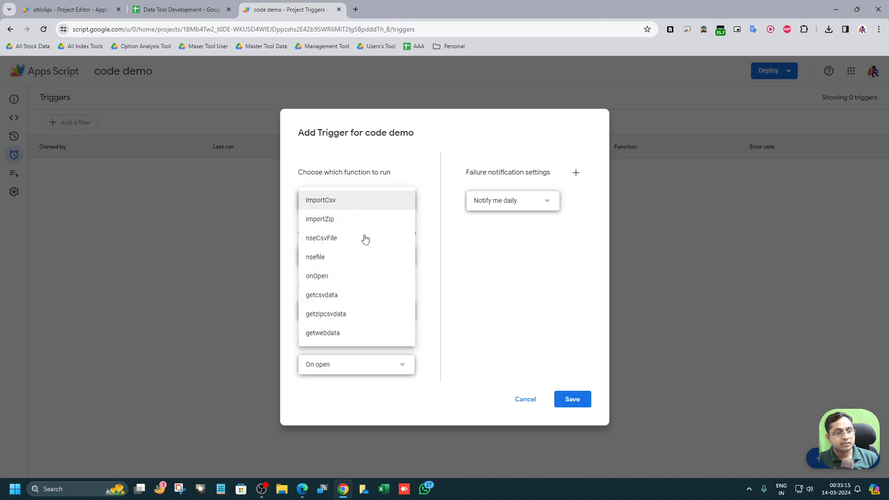
pyautogui.click(439, 233)
pyautogui.click(393, 309)
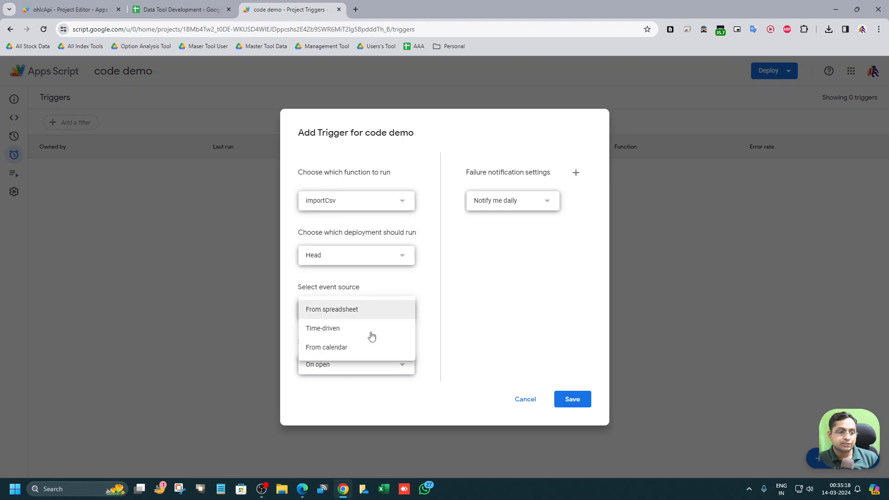
pyautogui.click(366, 332)
pyautogui.click(354, 346)
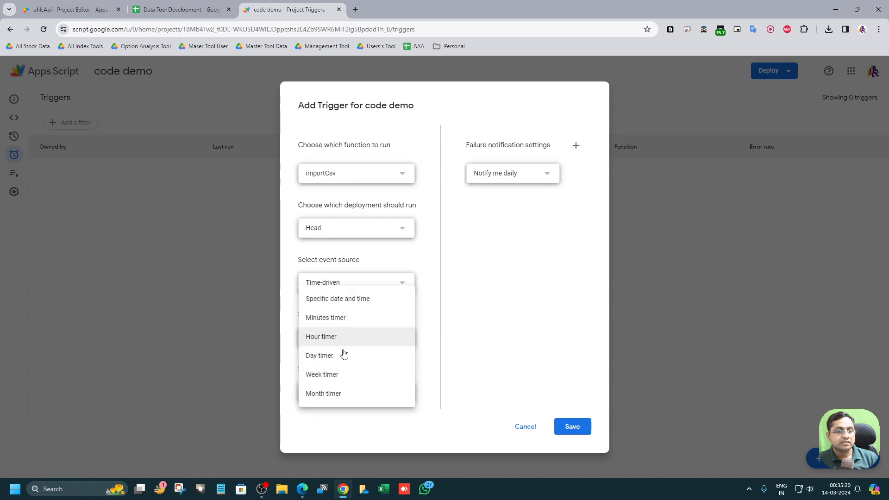
pyautogui.click(342, 318)
pyautogui.click(341, 391)
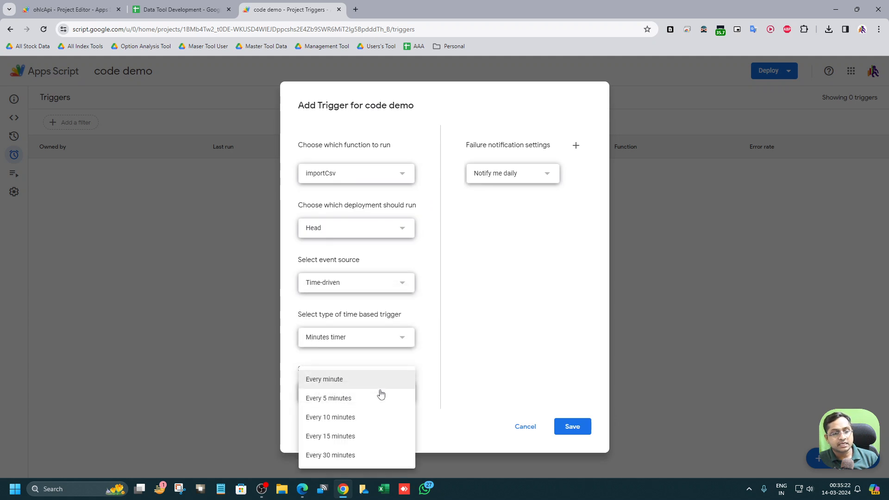
pyautogui.click(454, 401)
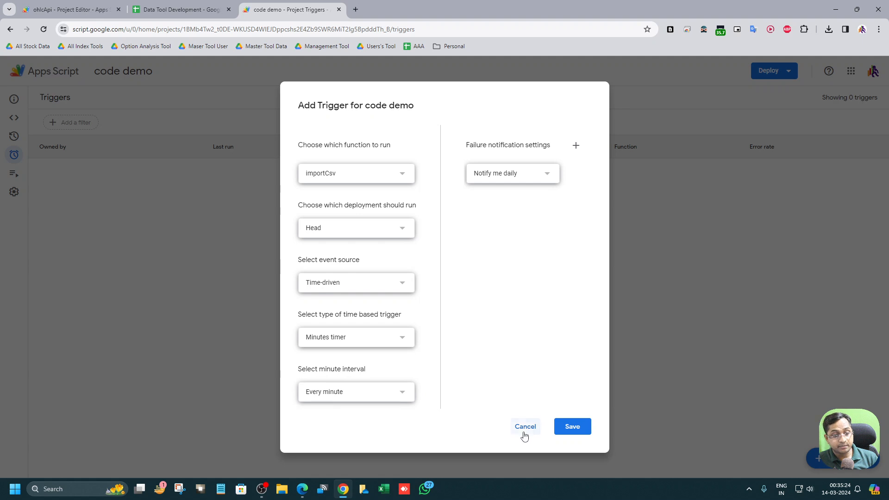
pyautogui.click(525, 426)
# Step: Close the script editor tab and review the B10 and B11 formulas, the N1 mode options and the A1 link
pyautogui.click(339, 9)
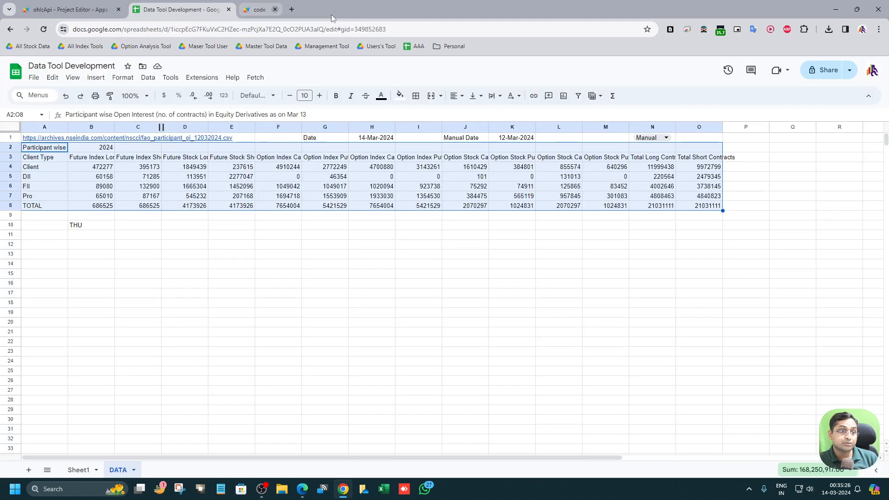
pyautogui.click(102, 225)
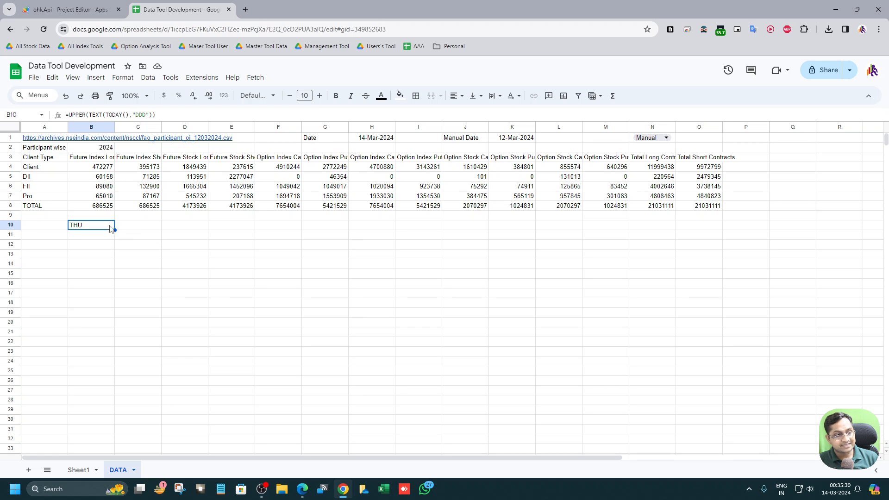
pyautogui.click(102, 237)
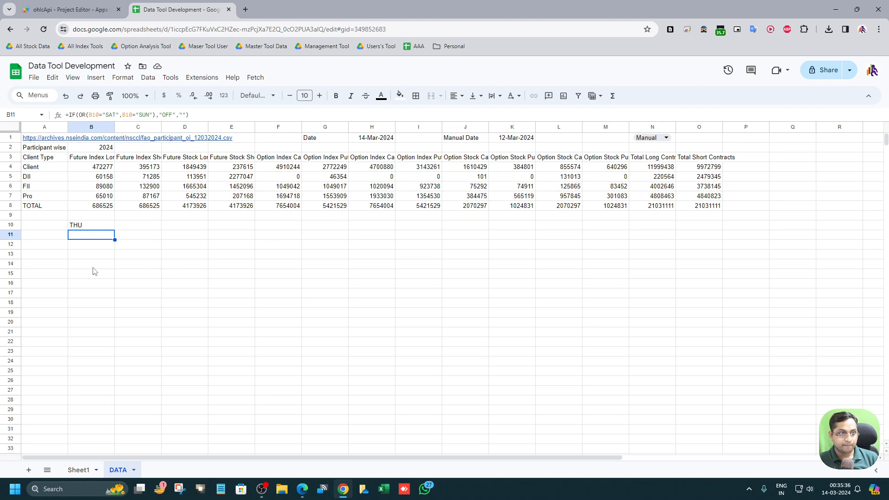
pyautogui.click(75, 265)
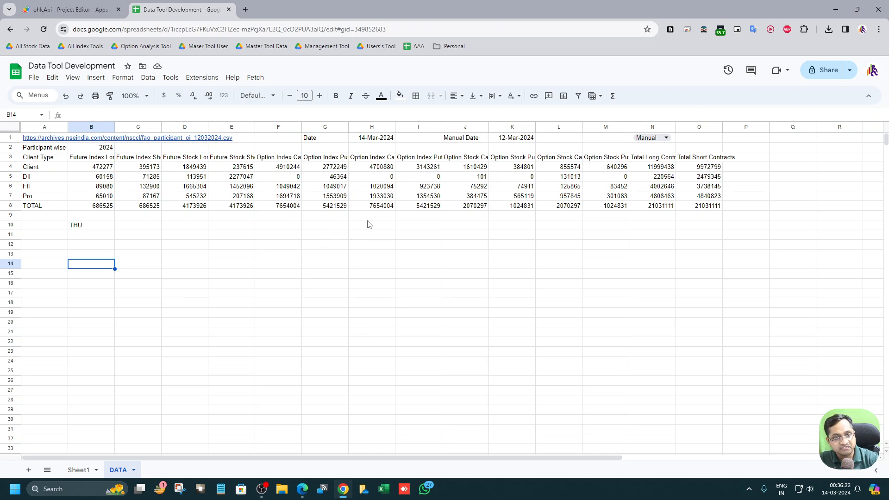
pyautogui.click(635, 140)
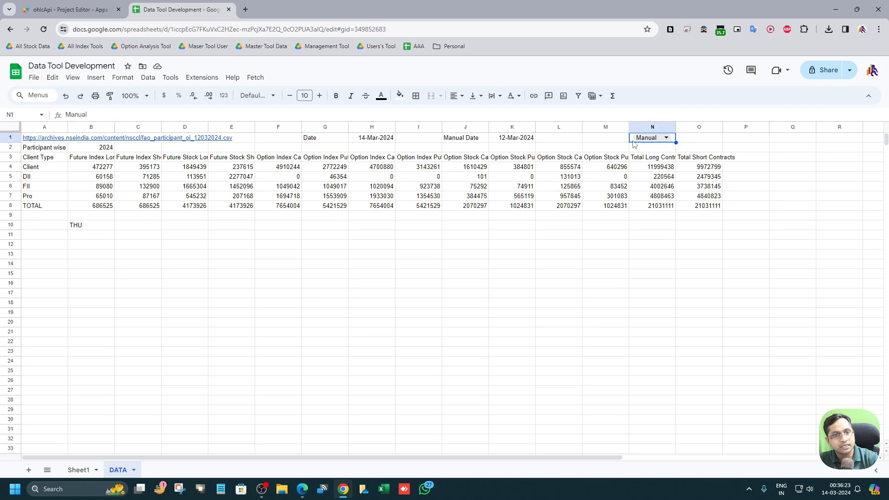
pyautogui.click(668, 138)
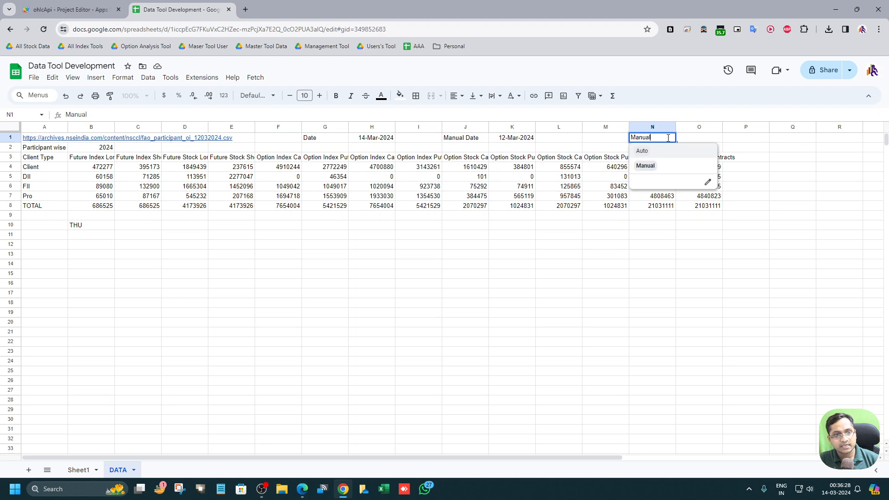
pyautogui.click(649, 258)
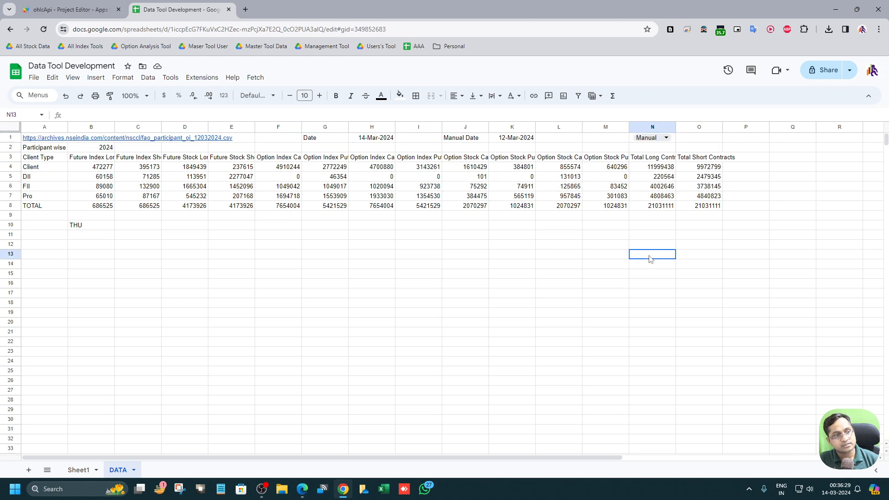
pyautogui.click(40, 139)
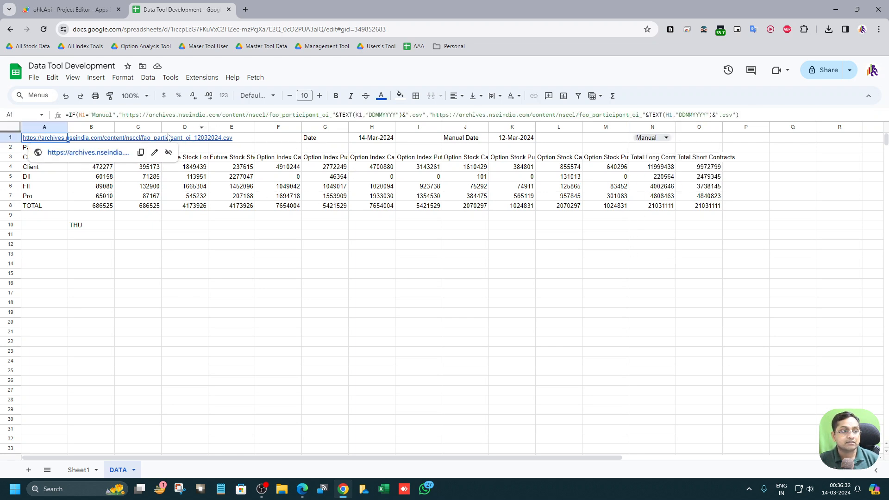
pyautogui.click(518, 212)
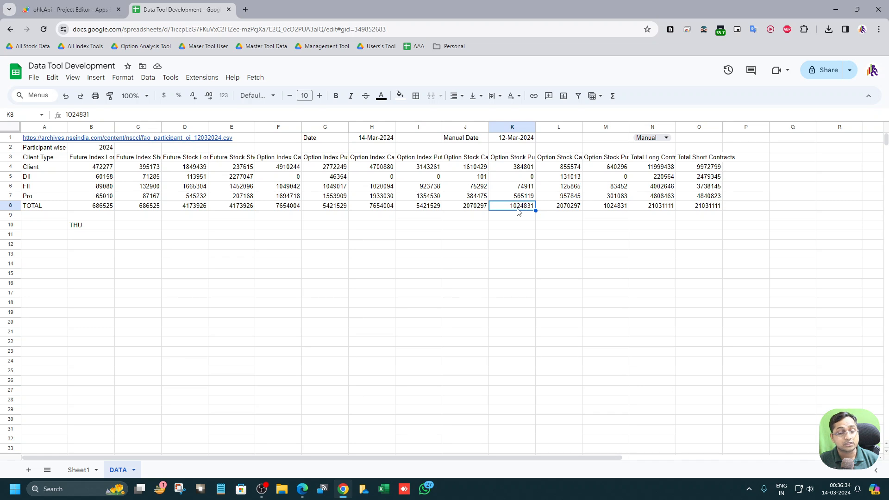